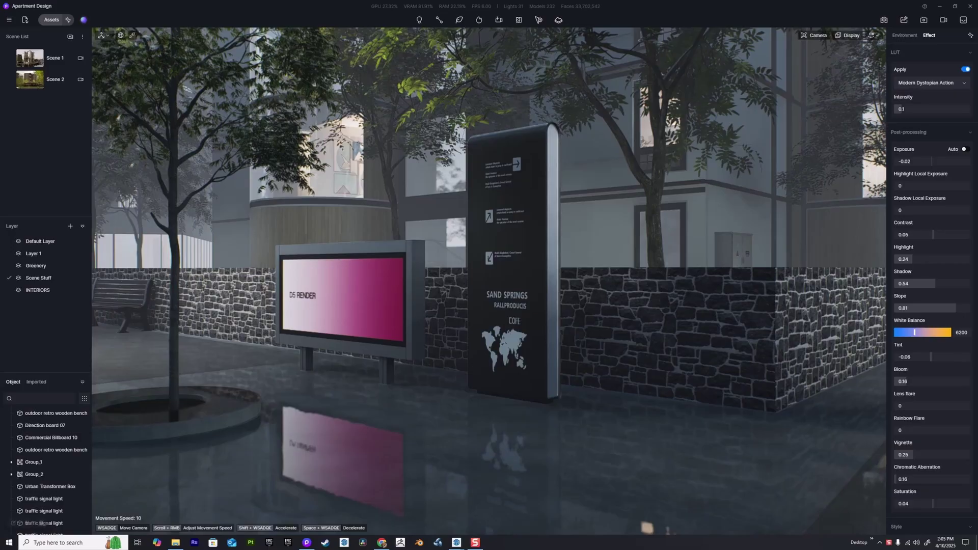
Step: Browse the outdoor commercial billboard models in the asset library
key(a)
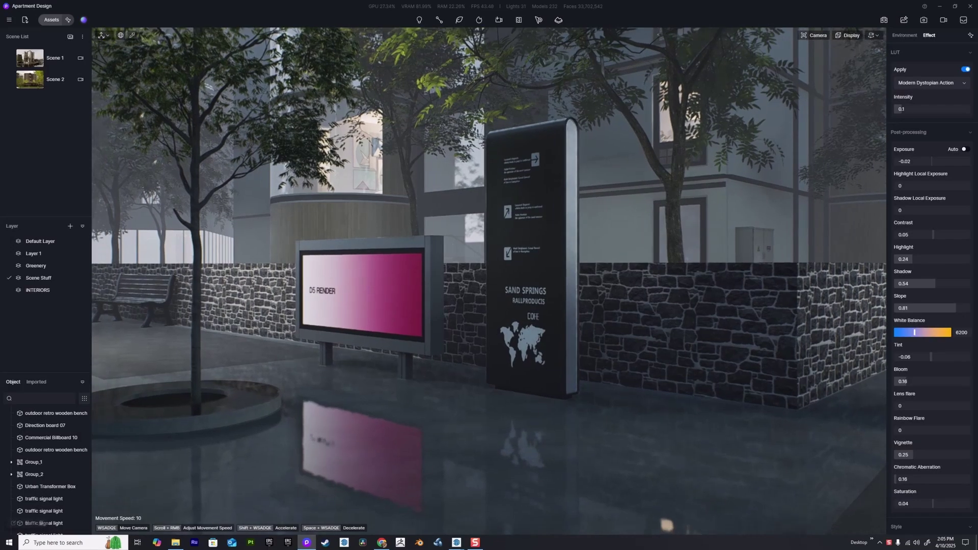
key(w)
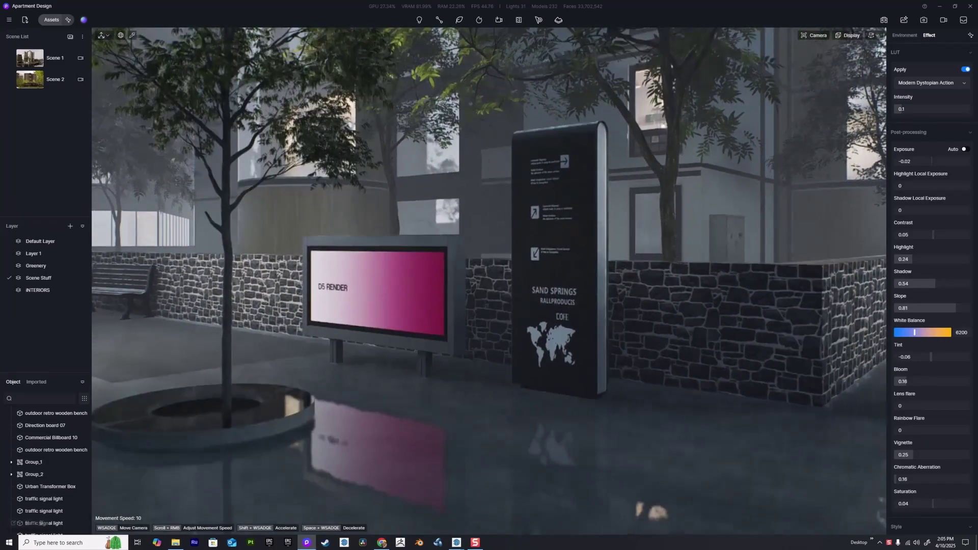
key(w)
key(s)
key(d)
key(m)
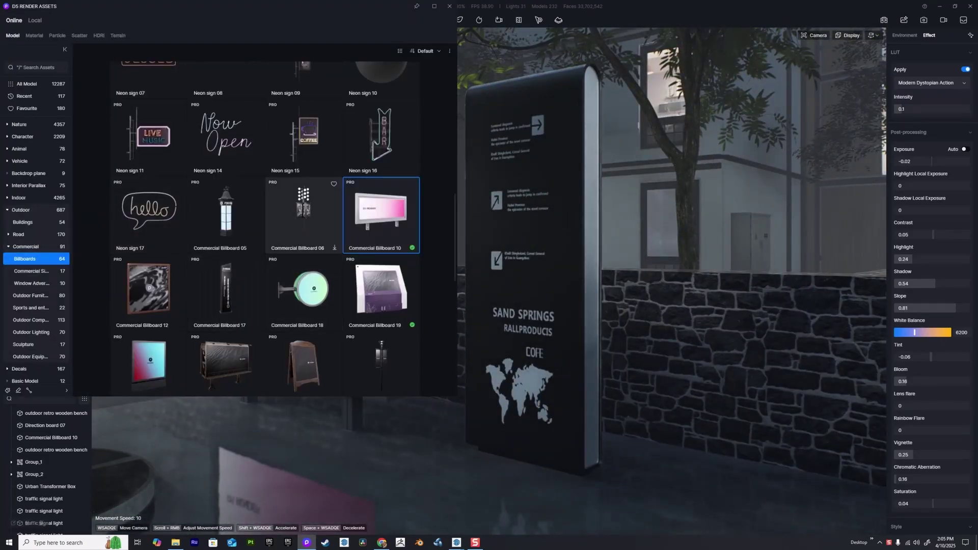
scroll(306, 239, down, 3)
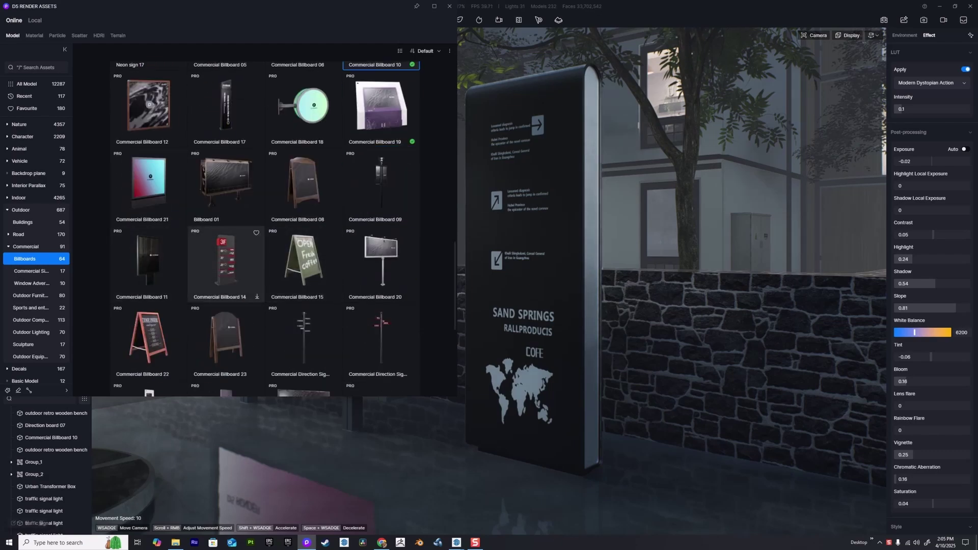
scroll(306, 230, up, 2)
click(449, 6)
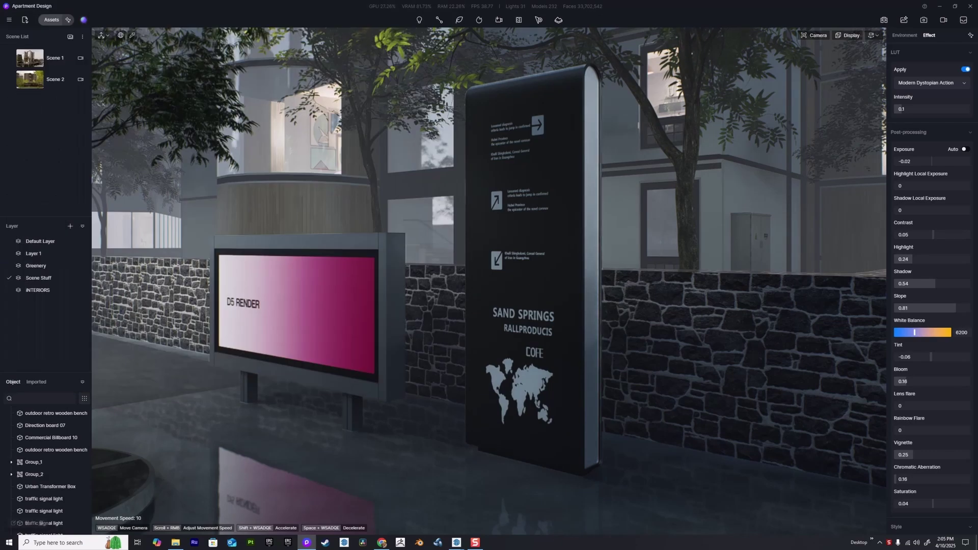
Step: Replace the base color map on the commercial billboard's screen with the skull decal atlas preview image
key(w)
key(a)
key(s)
click(424, 295)
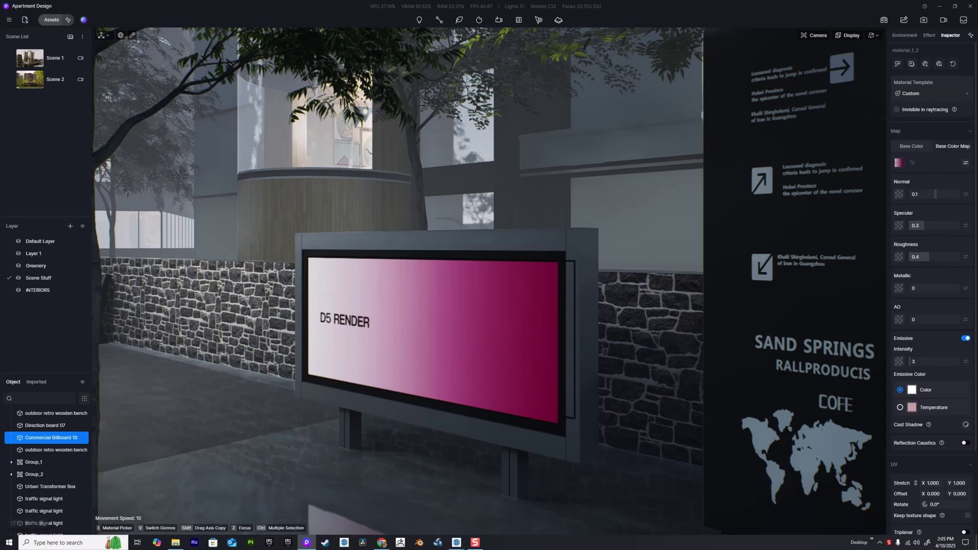
click(899, 163)
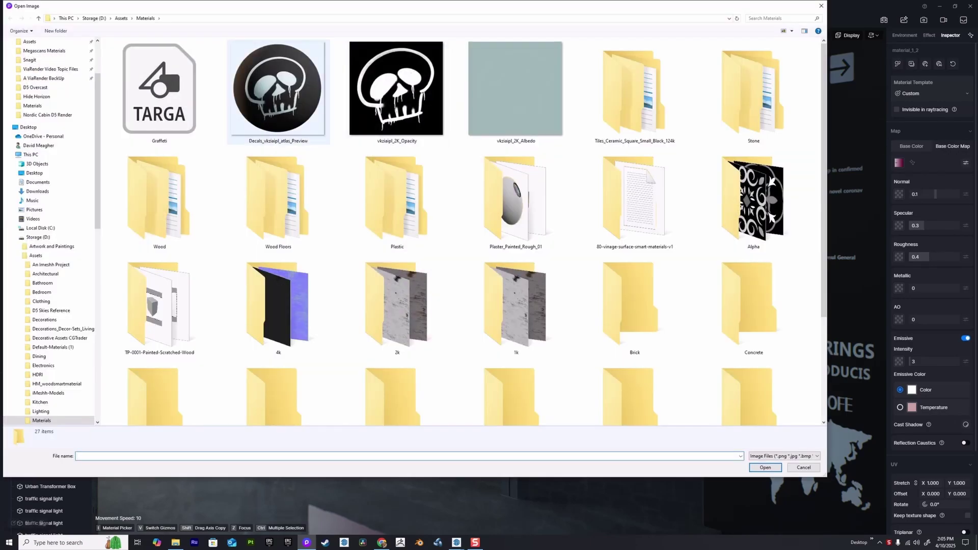
click(278, 92)
double_click(278, 93)
Step: Examine the skull image on the commercial billboard from farther away in the scene
right_drag(419, 249, 405, 304)
scroll(369, 356, up, 3)
key(s)
key(s)
key(a)
key(w)
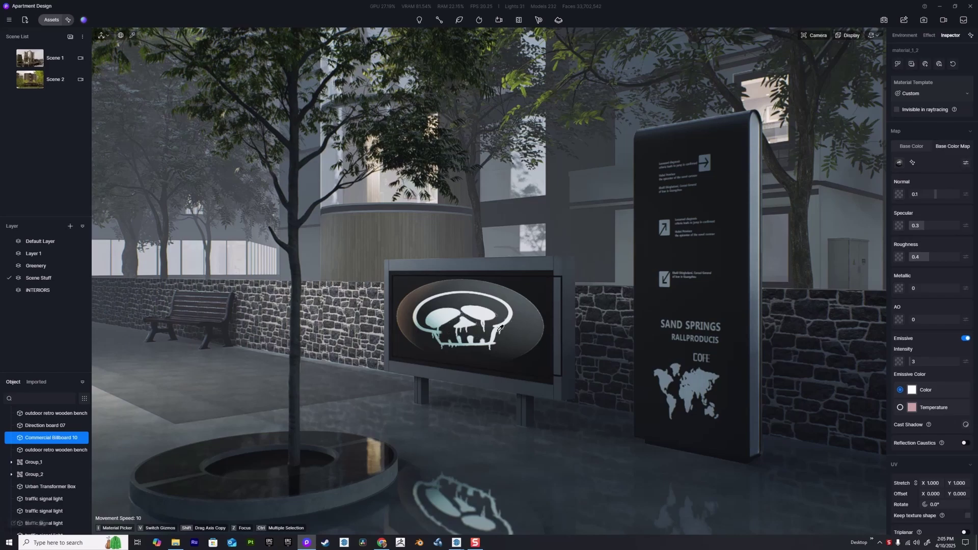
key(s)
Step: Replace the opacity map of the direction board's lettering material with the skull 2K opacity image
right_drag(500, 329, 628, 354)
key(w)
key(w)
key(s)
key(w)
key(w)
click(553, 301)
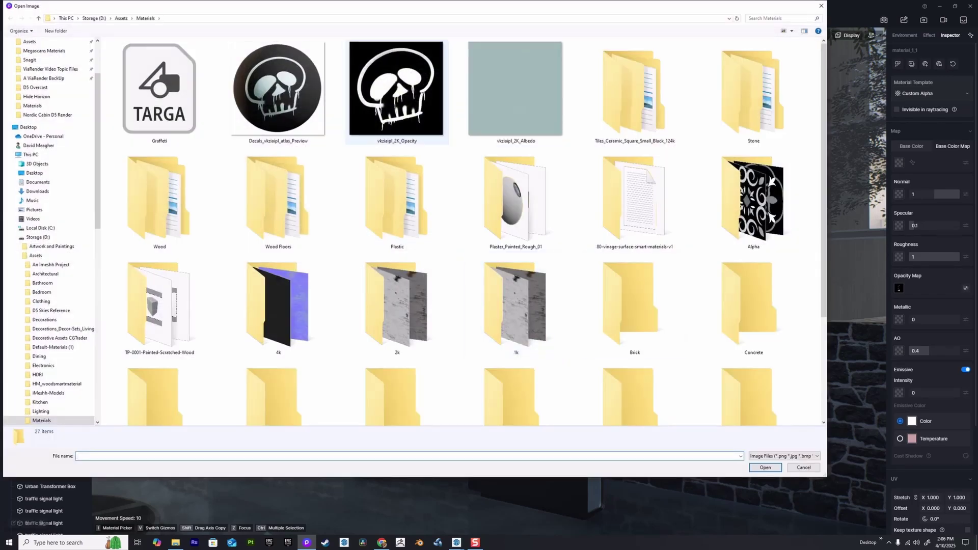
double_click(396, 89)
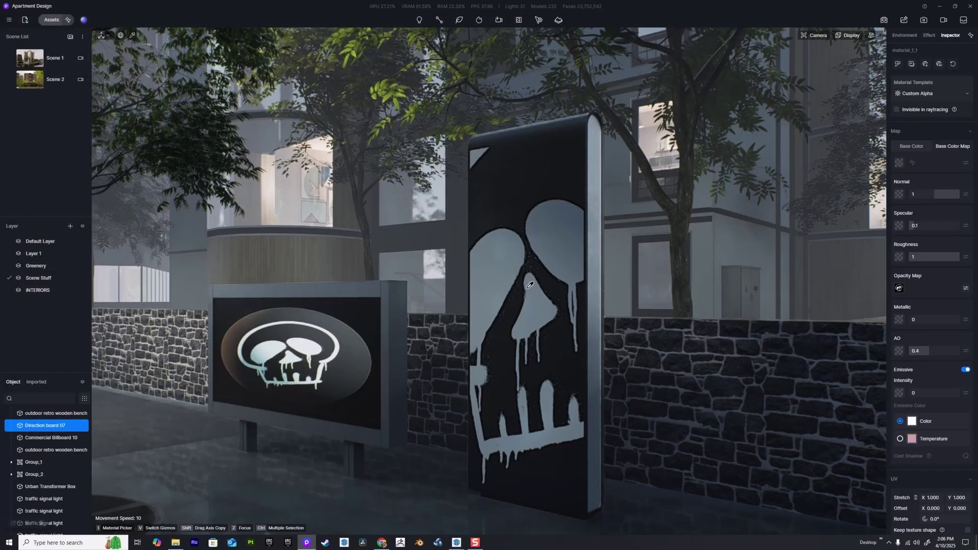
Step: Examine the skull graphic on the direction board from different distances
scroll(554, 407, down, 3)
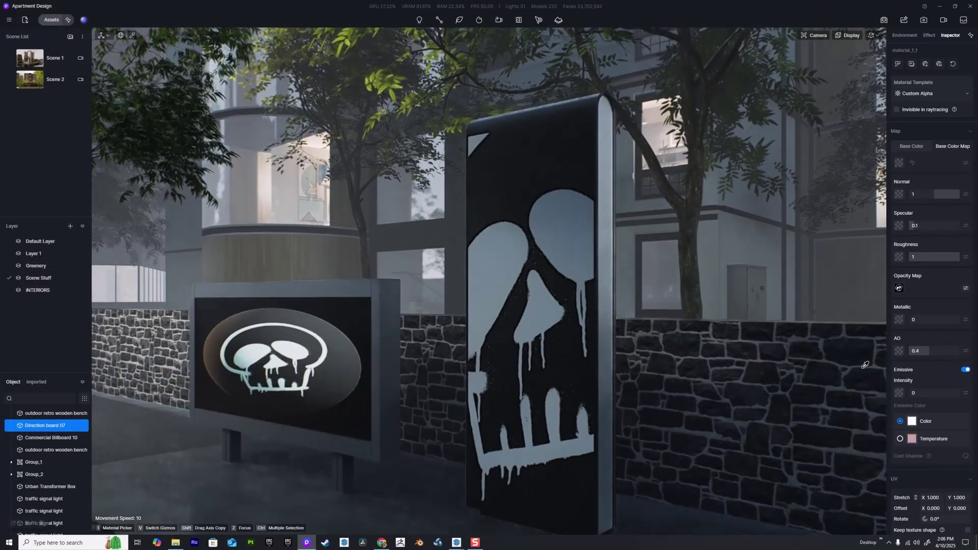
scroll(555, 407, up, 5)
scroll(554, 407, down, 5)
scroll(554, 407, down, 5)
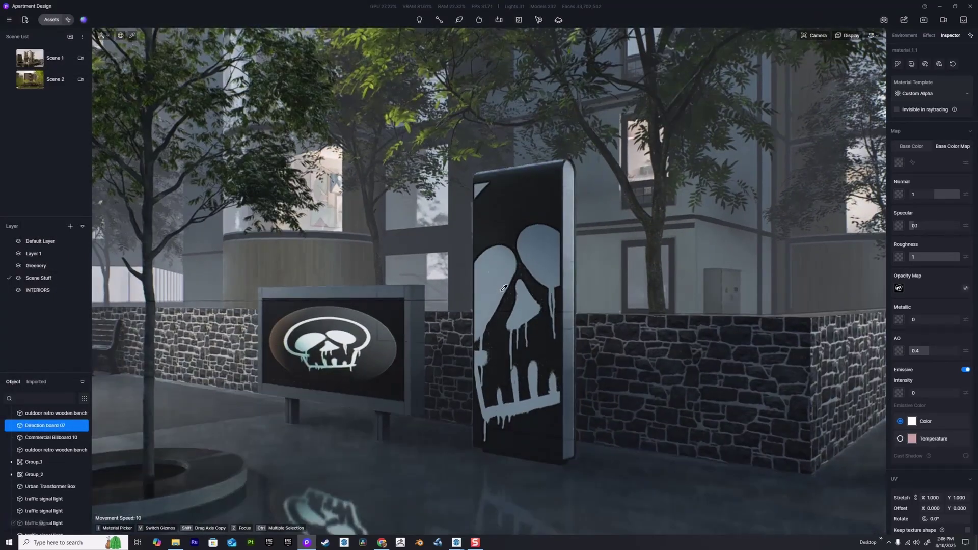
scroll(518, 296, up, 4)
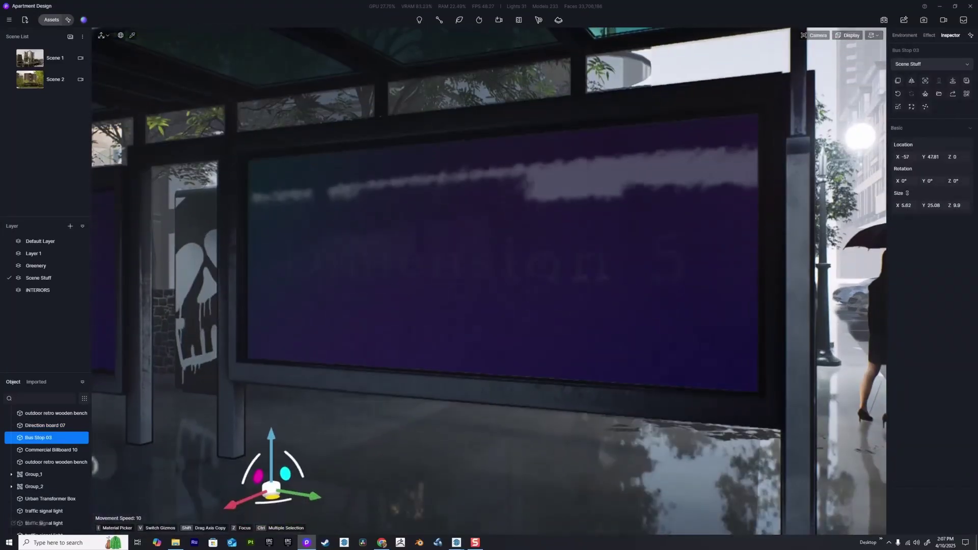
Step: Set the normal and specular values of the bus stop's puppy poster material to 0
scroll(489, 281, down, 8)
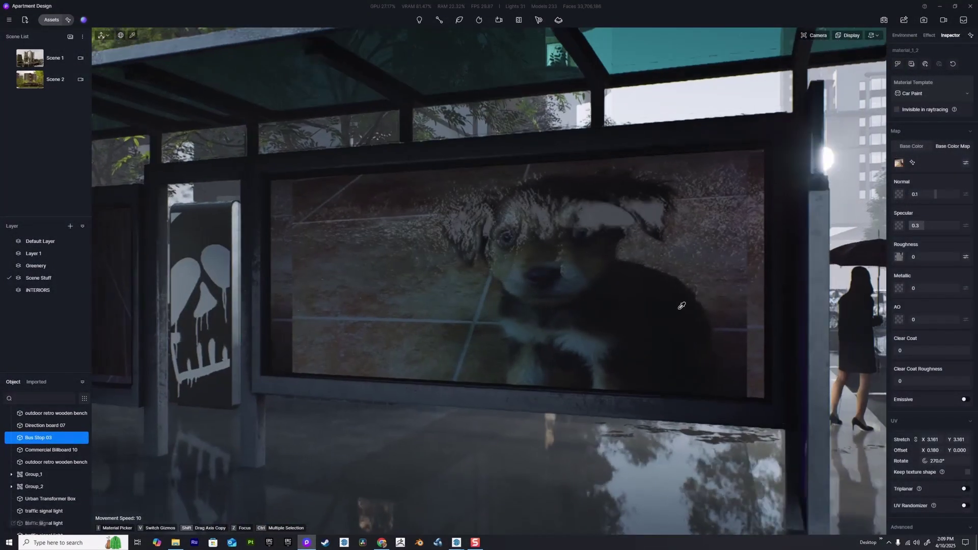
scroll(681, 306, down, 1)
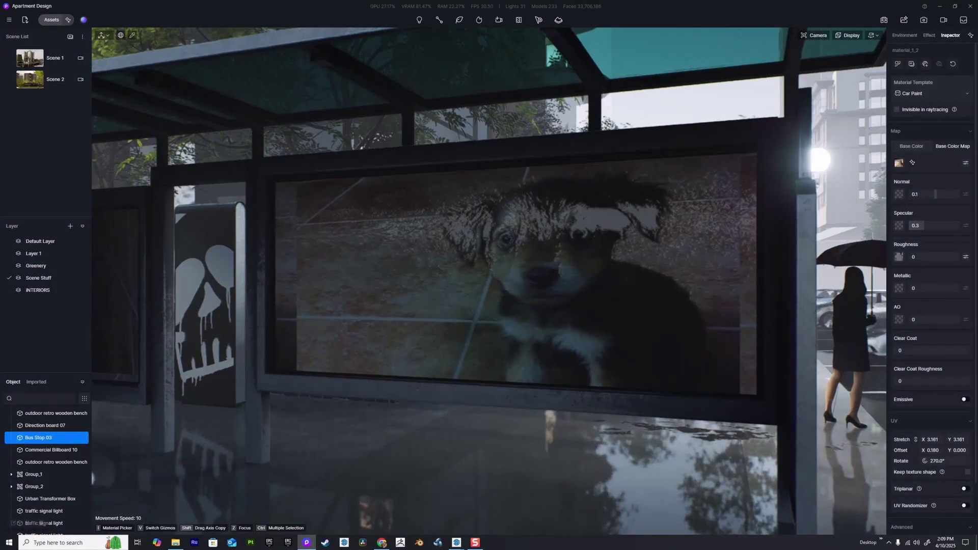
click(934, 194)
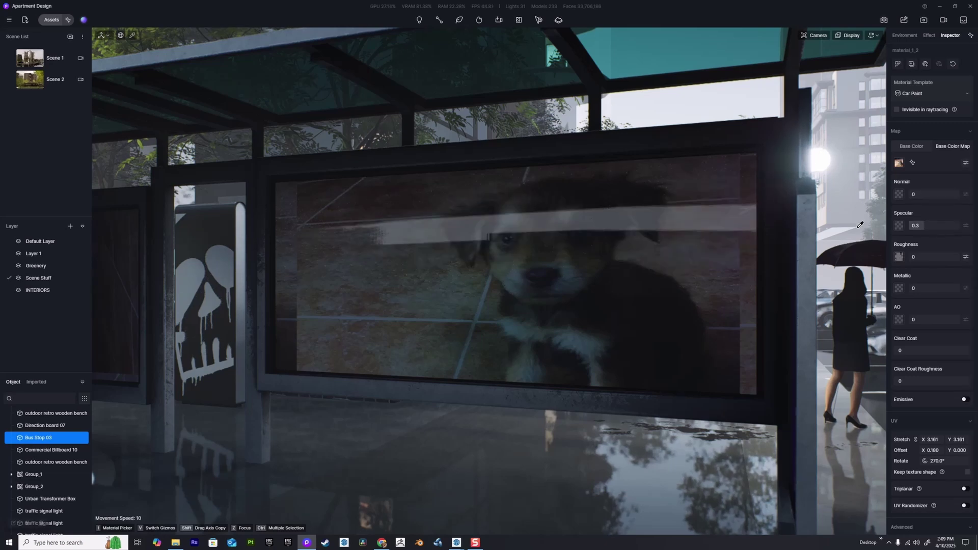
drag(923, 225, 878, 230)
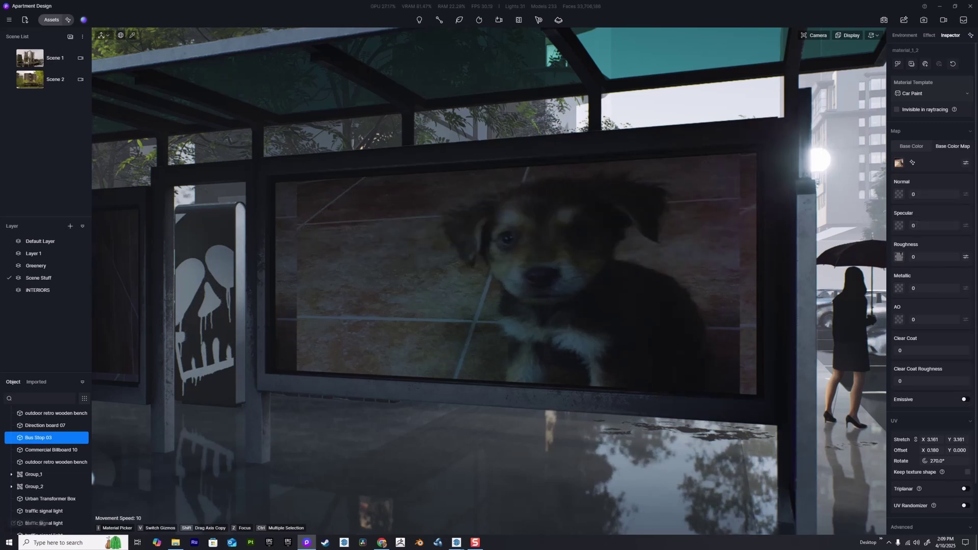
Step: Make the bus stop's puppy poster material emissive with an intensity of 1
scroll(647, 346, up, 3)
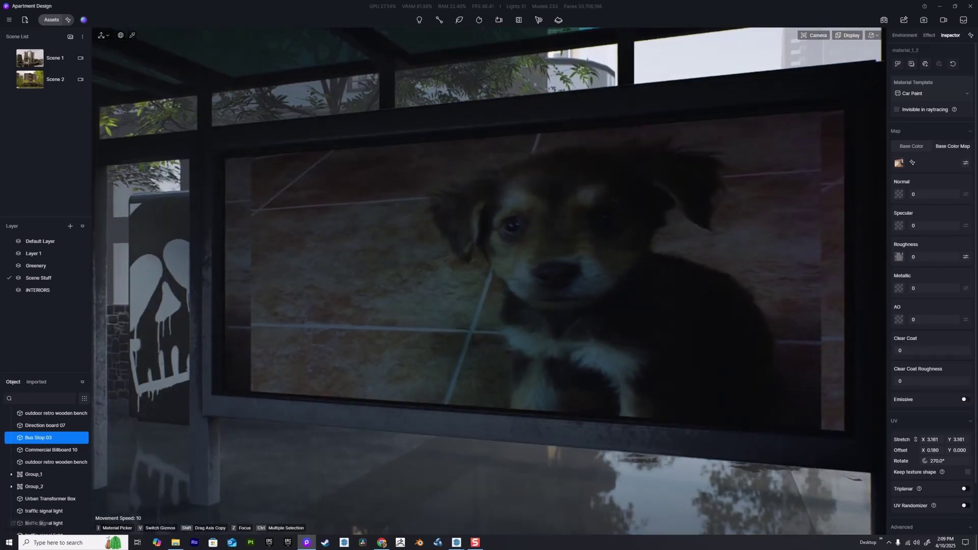
click(966, 400)
scroll(489, 281, down, 3)
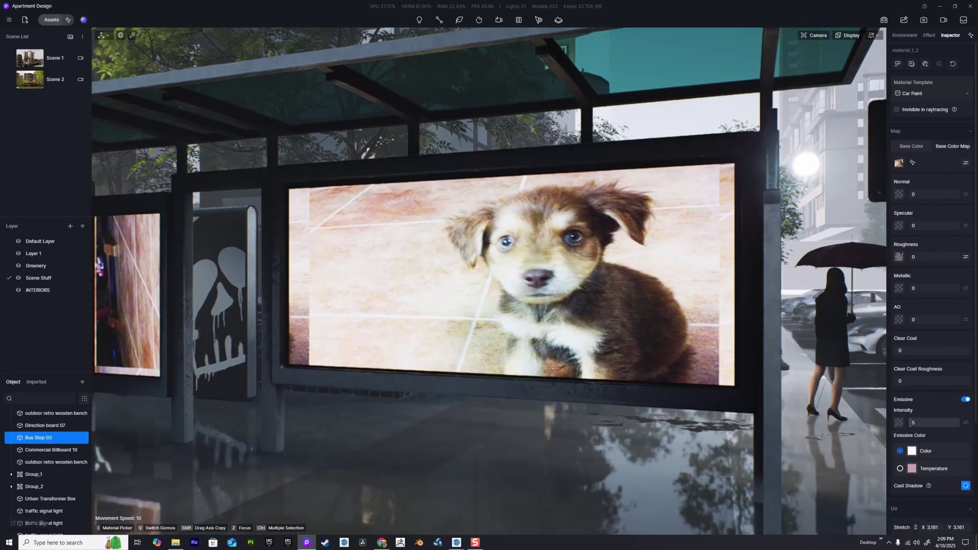
text(1)
key(Return)
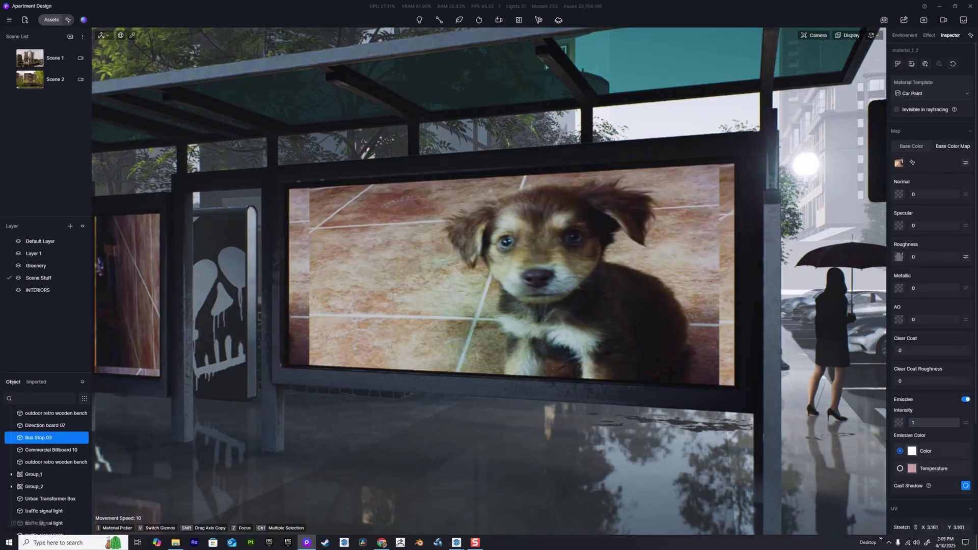
middle_drag(490, 281, 392, 334)
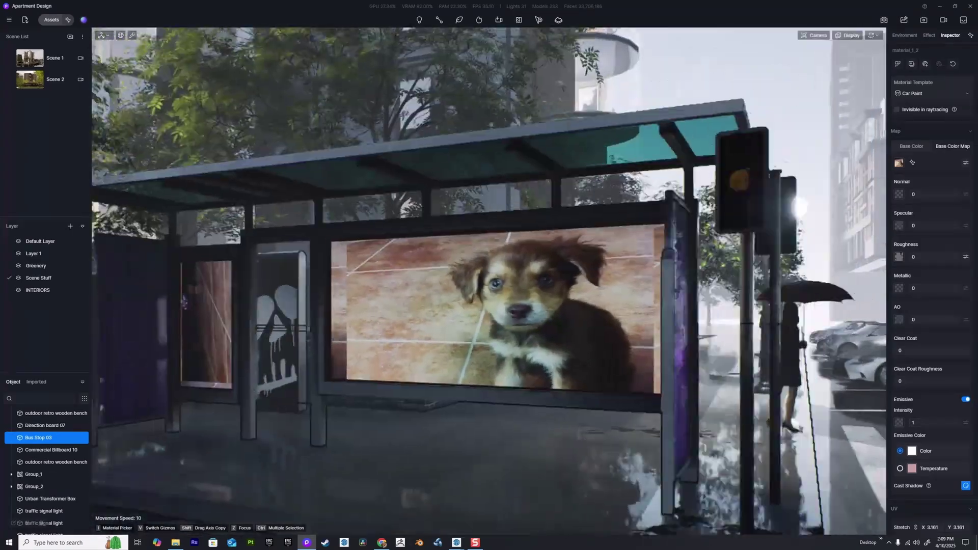
key(s)
key(w)
right_drag(433, 428, 408, 432)
key(d)
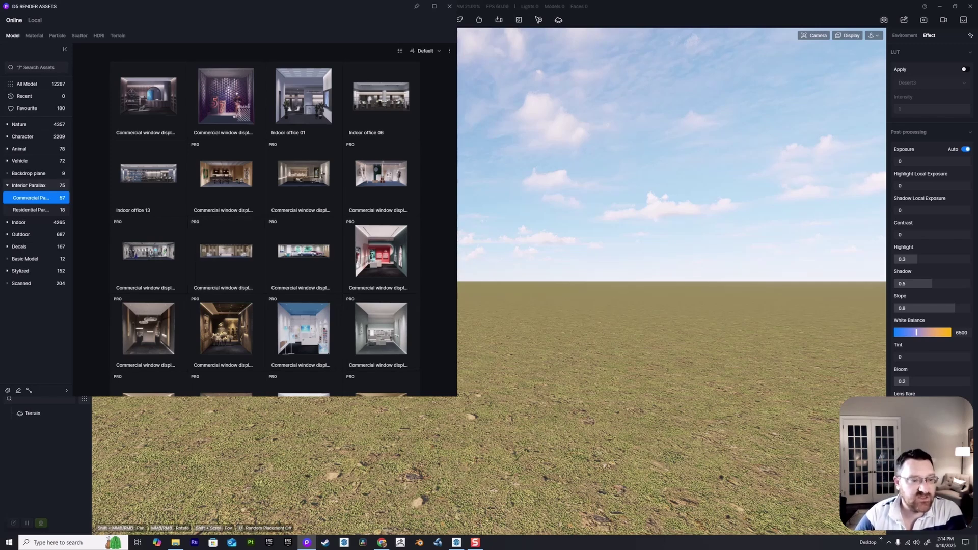
Step: Place the Interior Parallax commercial window display with three mannequins and neon rings on the terrain
click(29, 185)
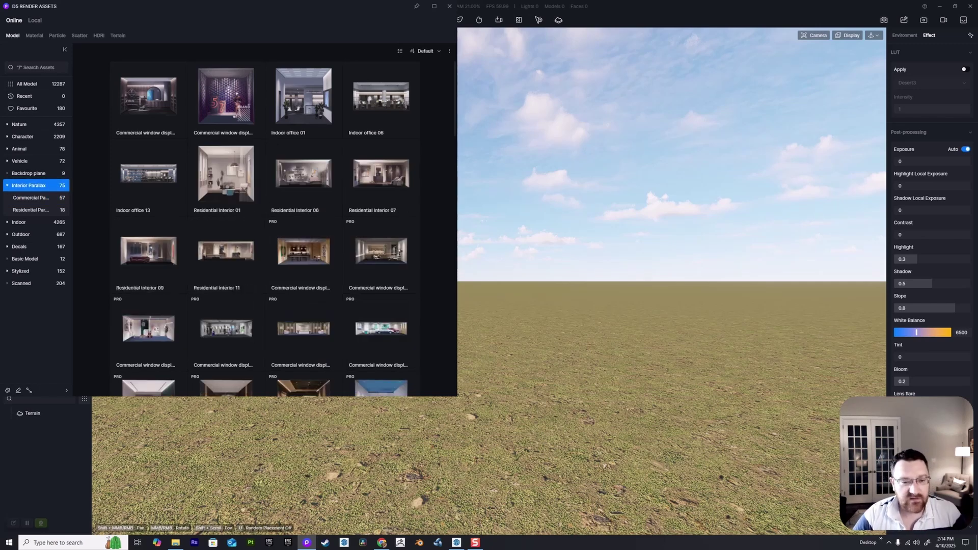
scroll(286, 229, down, 10)
scroll(303, 281, down, 5)
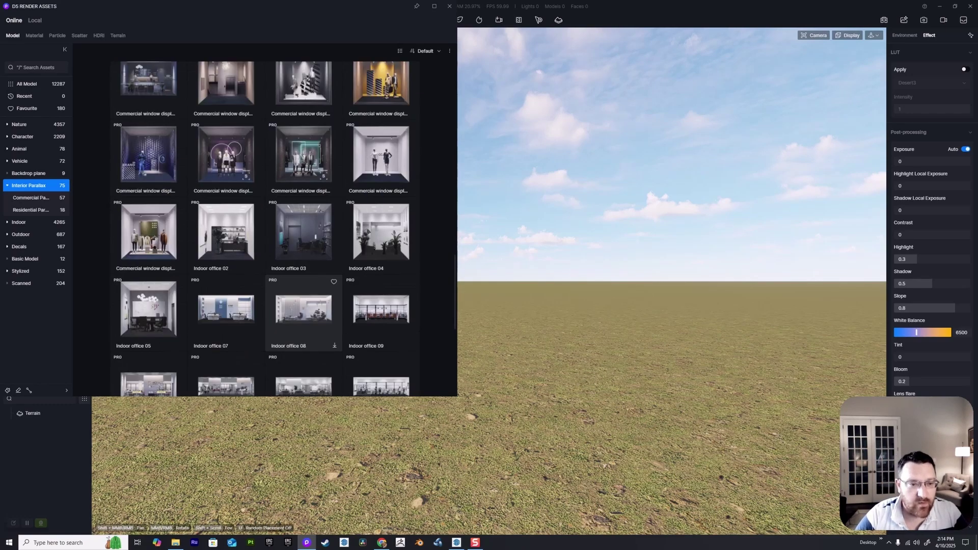
click(226, 152)
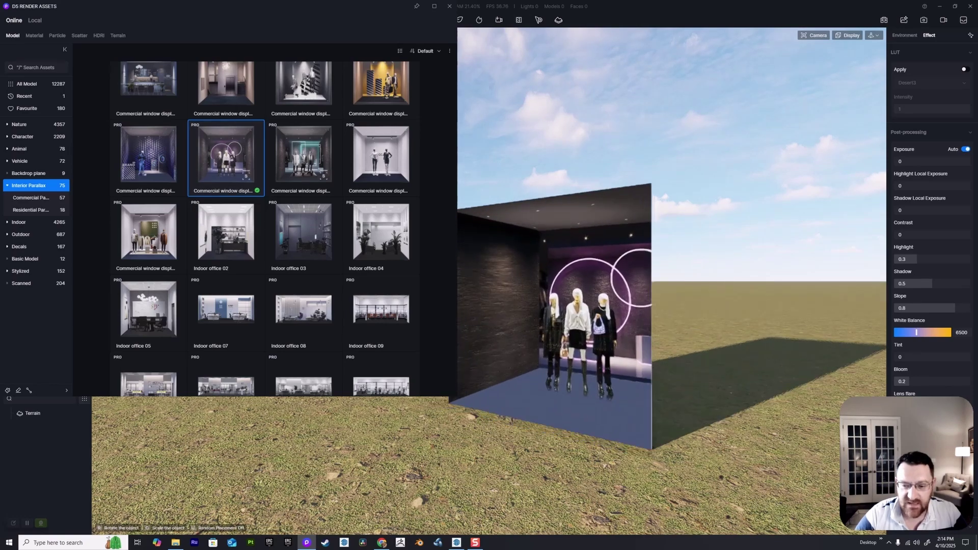
click(521, 423)
click(450, 6)
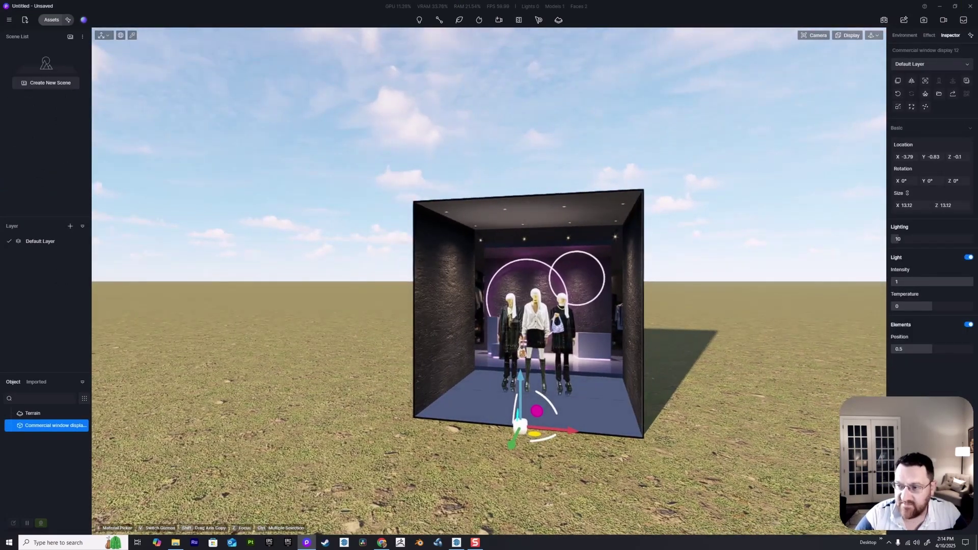
Step: Switch the viewport to keyboard-driven camera movement and move in close to the mannequins in the window display
click(873, 35)
click(851, 59)
key(w)
key(w)
key(s)
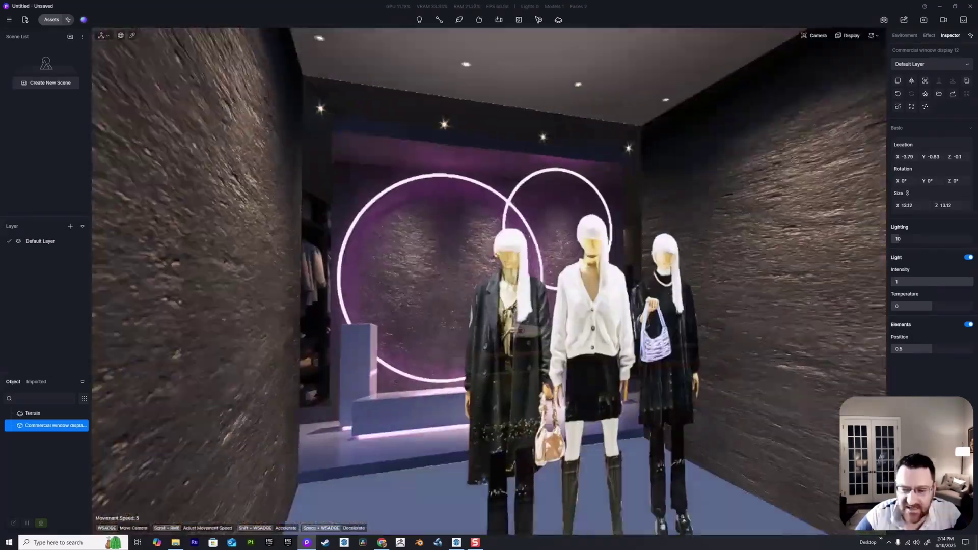
key(a)
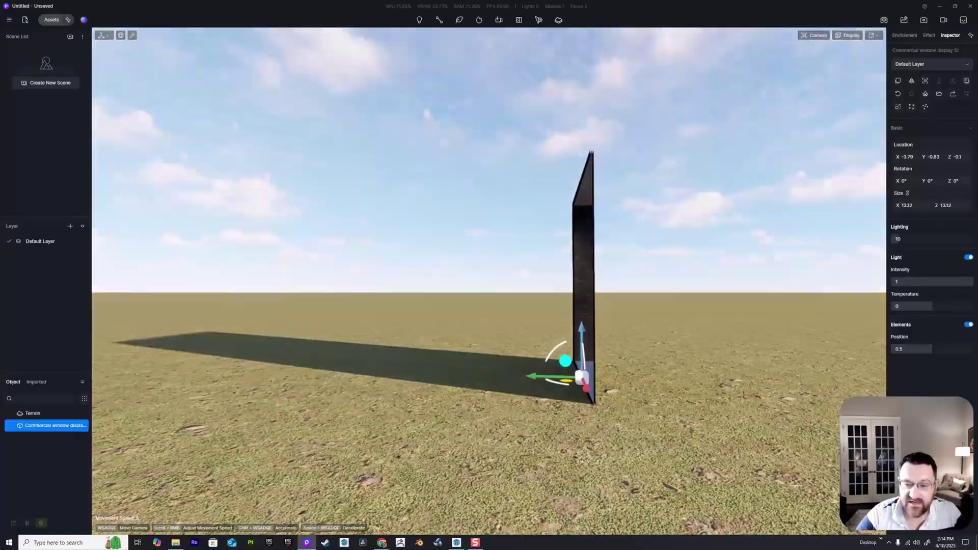
Step: Examine the window display's parallax depth from the side and the front at varying distances
key(d)
key(d)
key(w)
key(s)
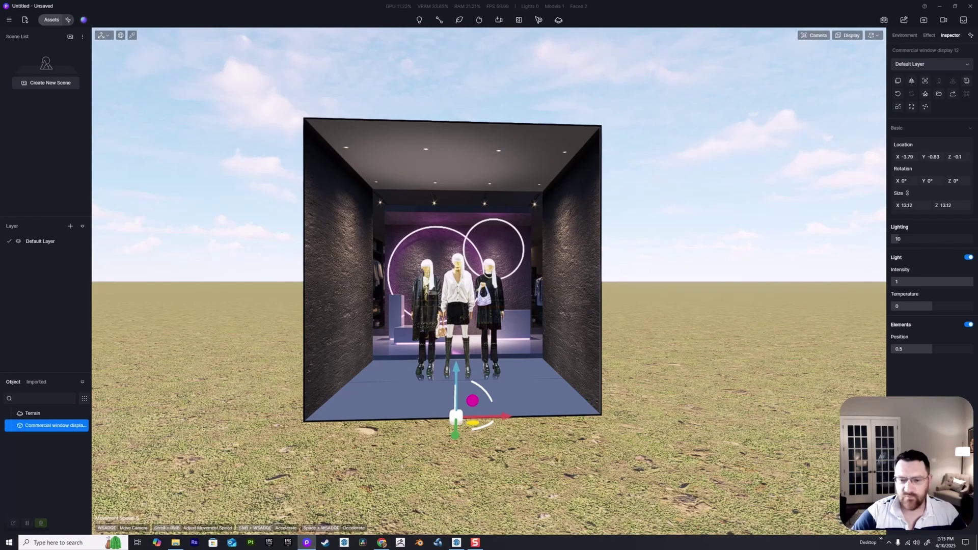
key(s)
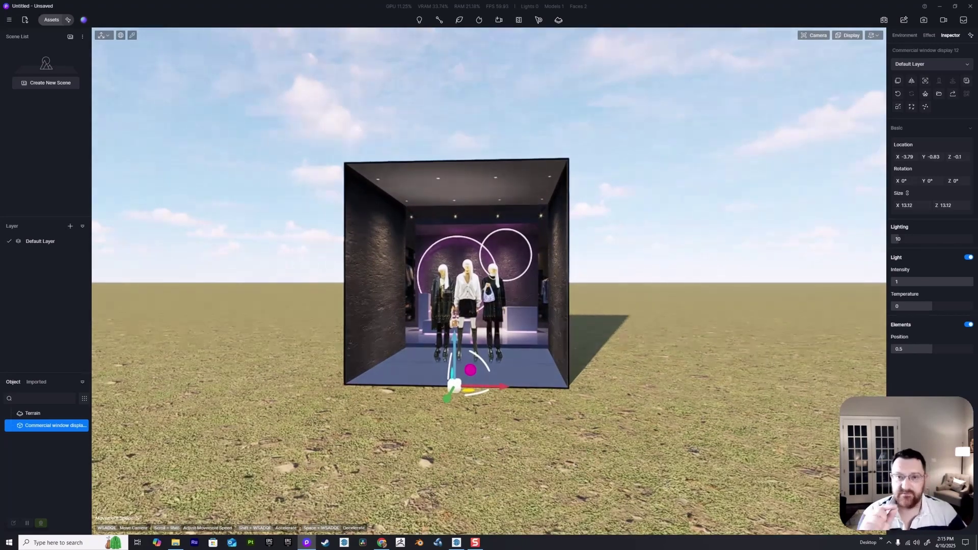
key(w)
key(a)
key(s)
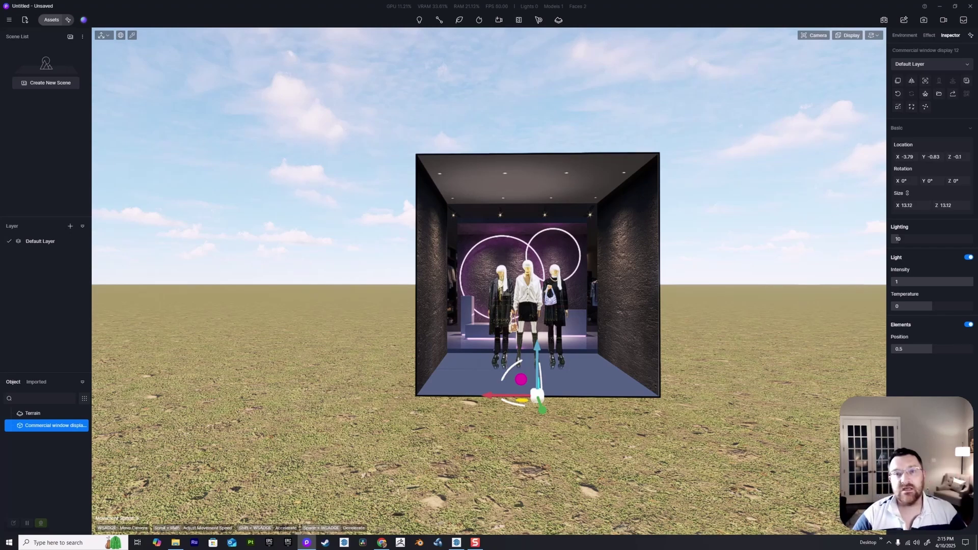
key(d)
key(a)
key(w)
key(w)
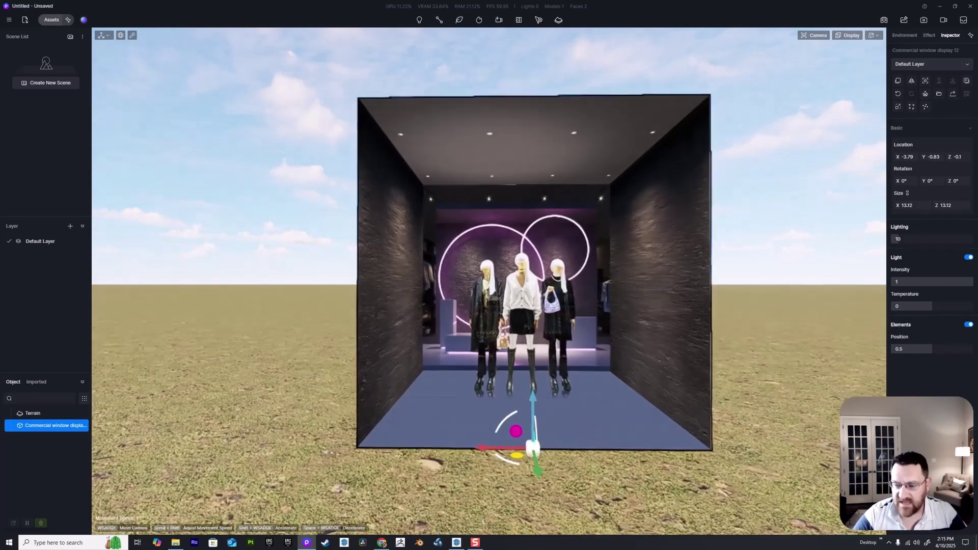
key(w)
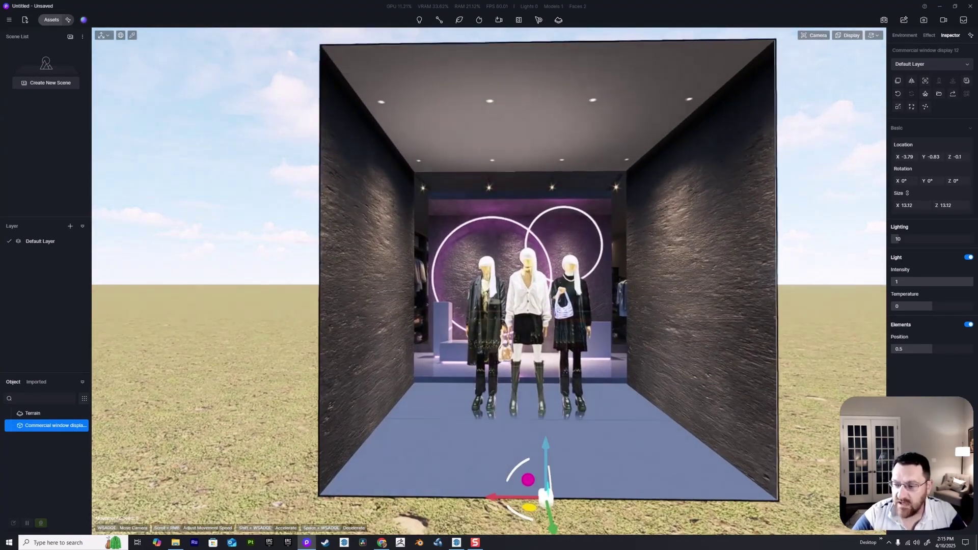
Step: Set the window display's lighting to 22, its light intensity to 0.2 and its temperature to 1
key(s)
mouse_move(898, 241)
mouse_down()
mouse_move(973, 240)
mouse_move(892, 240)
mouse_move(909, 240)
mouse_up()
drag(973, 283, 971, 306)
key(s)
key(s)
Step: Set the position of the window display's foreground elements to 0.8
key(d)
key(w)
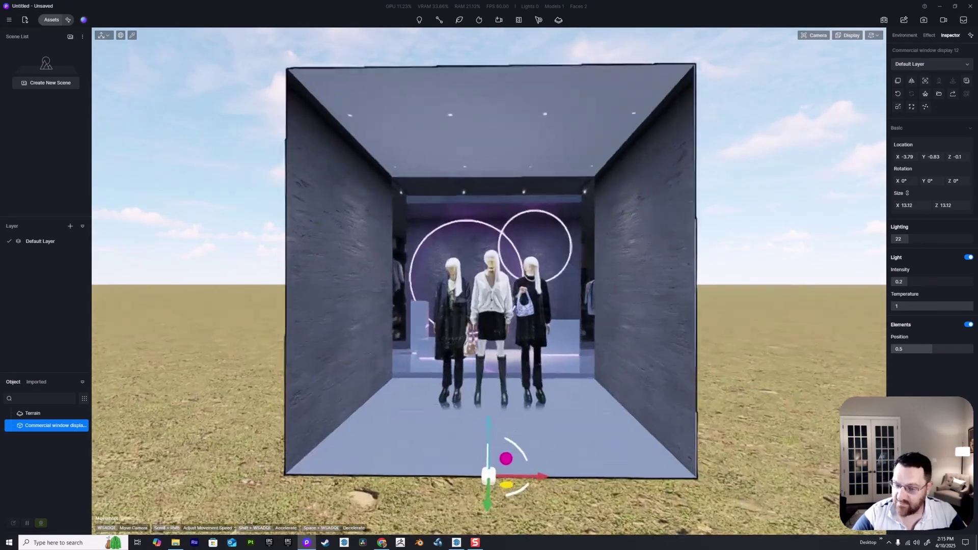
drag(933, 349, 957, 349)
key(s)
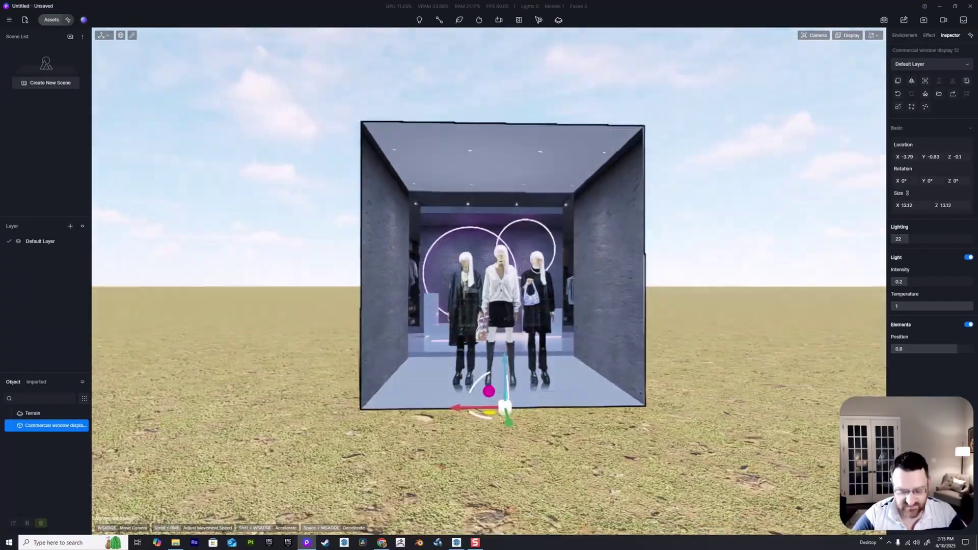
Step: Place the Residential Interior 17 model from the Interior Parallax assets beside the commercial window display
click(51, 20)
scroll(264, 229, down, 3)
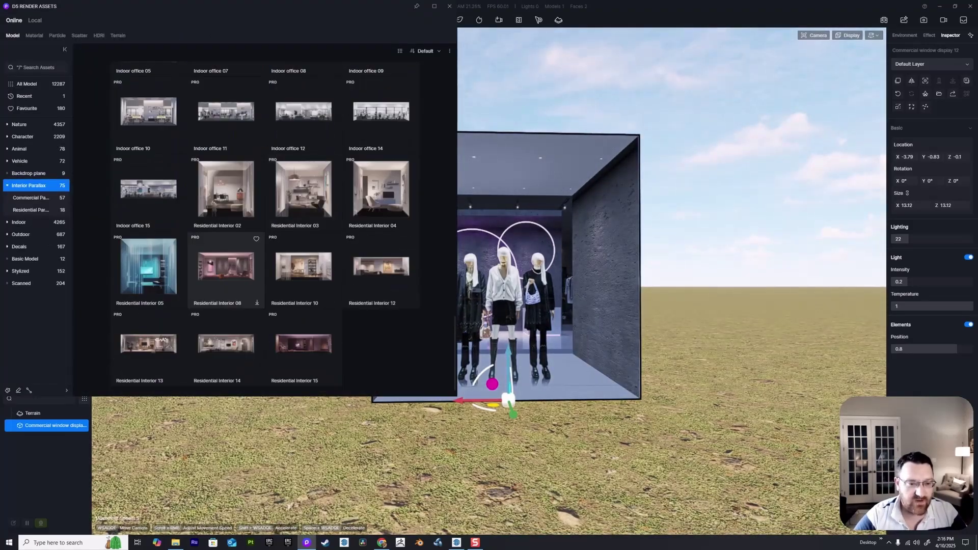
scroll(265, 230, up, 6)
scroll(225, 260, up, 3)
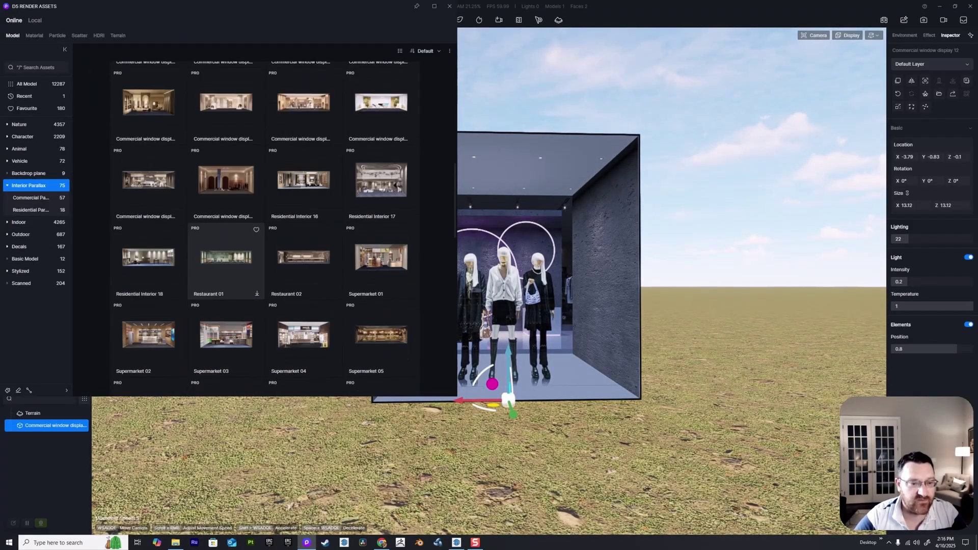
scroll(226, 258, up, 3)
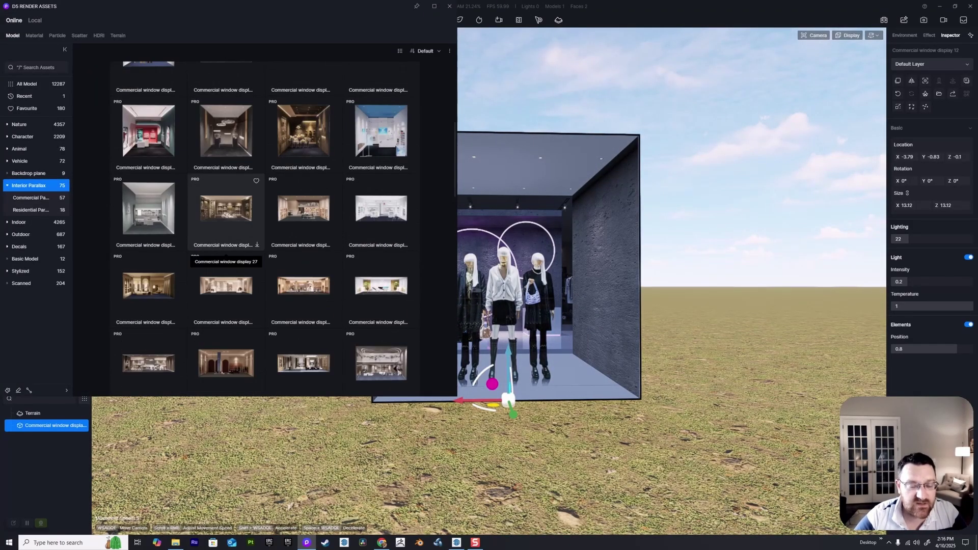
scroll(226, 252, down, 2)
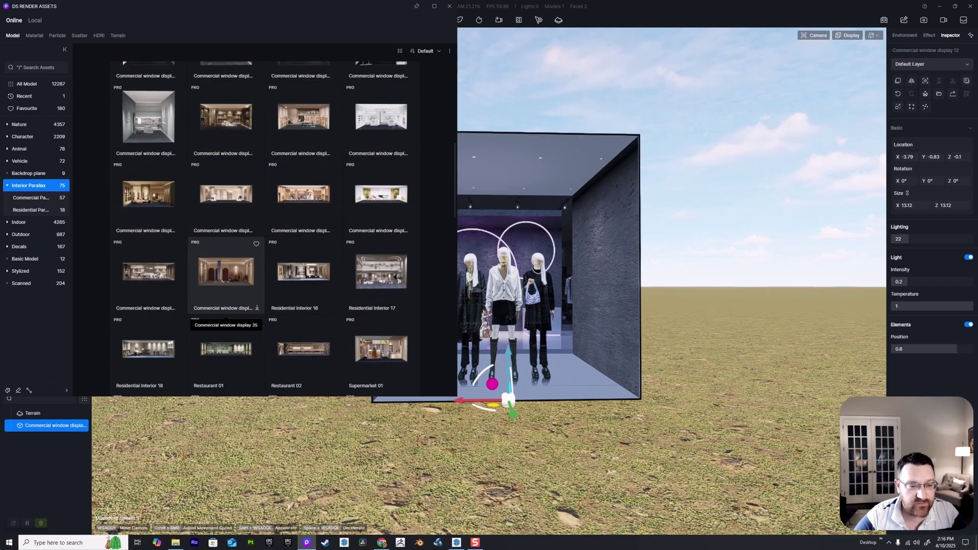
scroll(304, 270, down, 2)
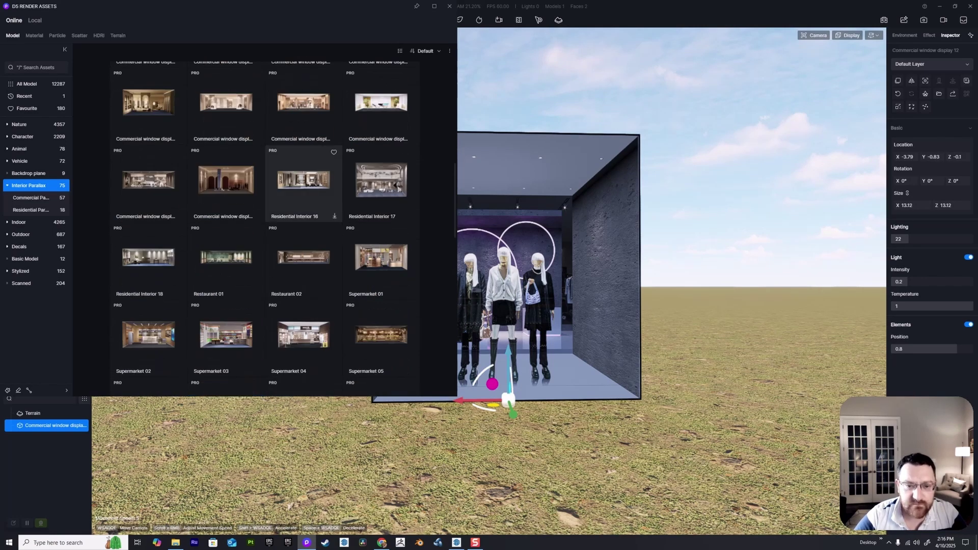
click(381, 180)
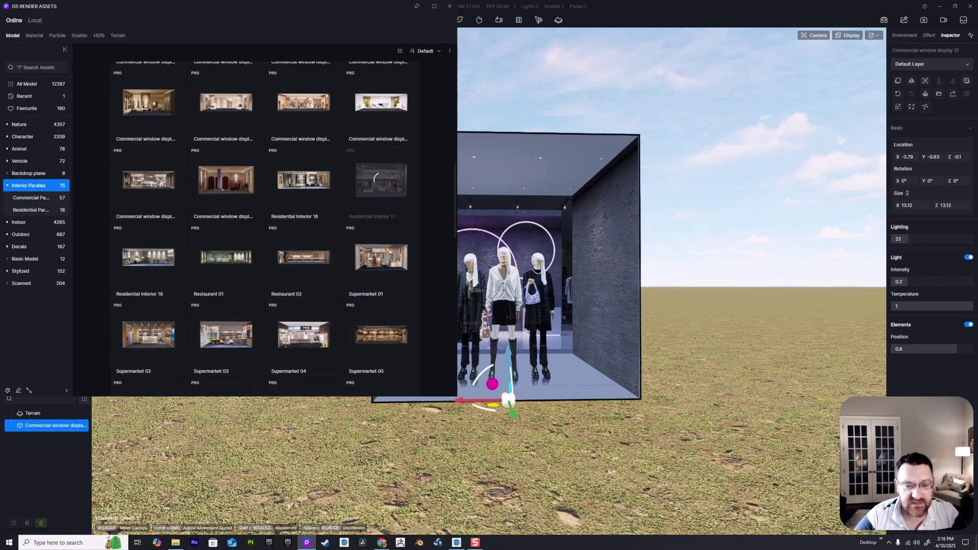
key(a)
click(482, 374)
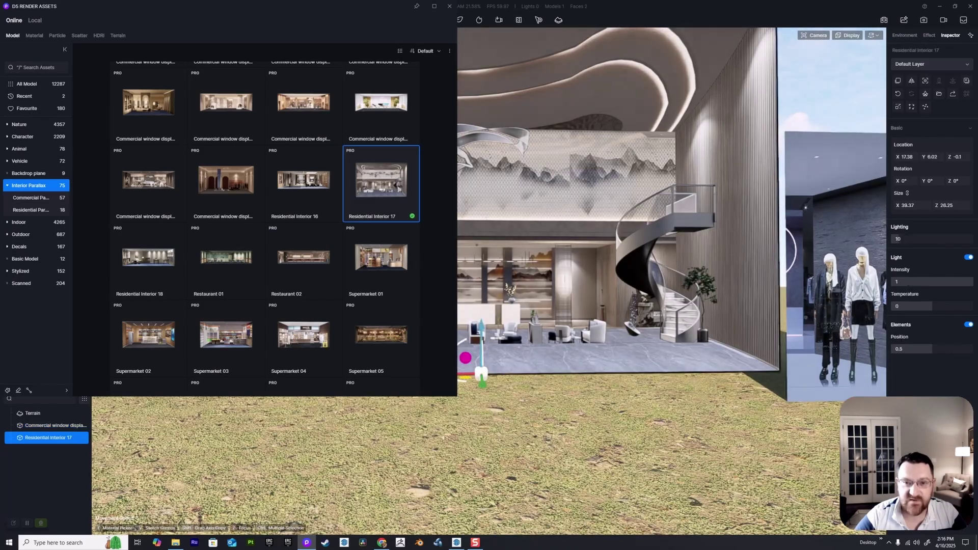
click(450, 6)
key(w)
key(a)
key(Escape)
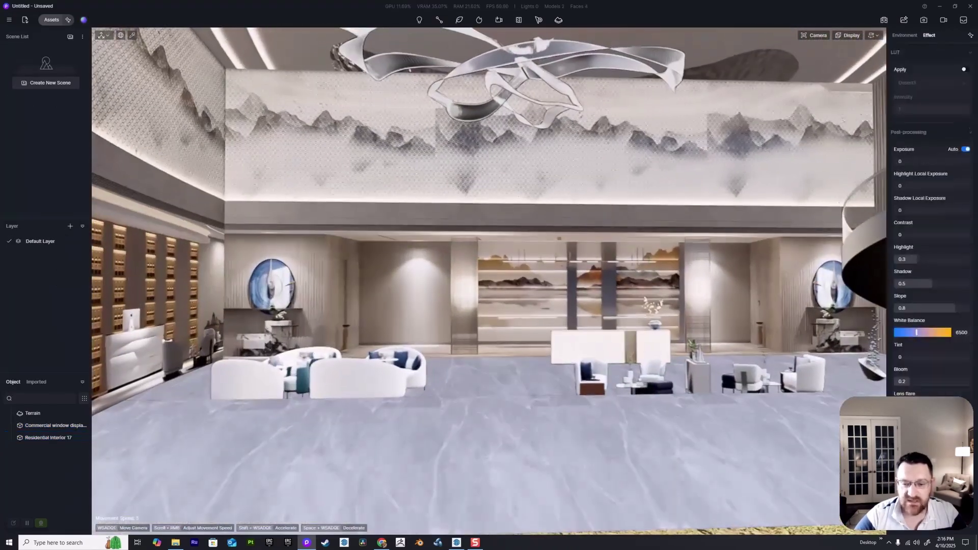
Step: Set the Residential Interior 17's lighting to 18, its light intensity to 0.7 and its elements' position to 0.5
key(s)
click(509, 434)
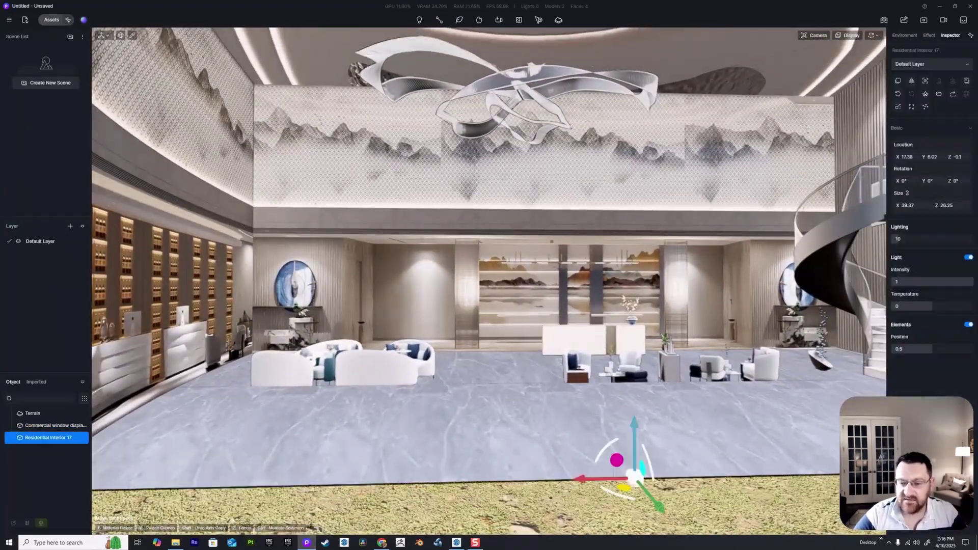
key(s)
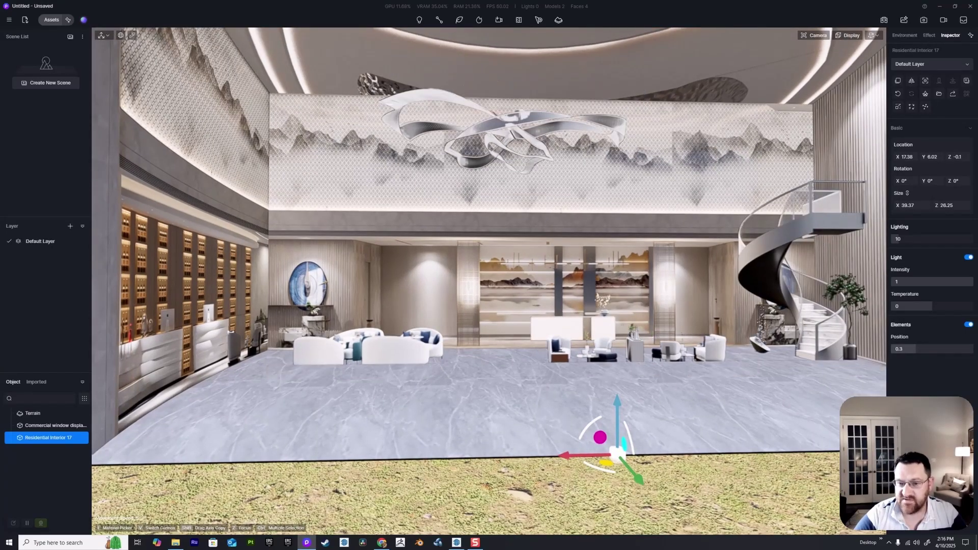
mouse_move(932, 349)
mouse_down()
mouse_move(957, 349)
mouse_move(932, 349)
mouse_up()
drag(972, 282, 949, 282)
mouse_move(900, 239)
mouse_down()
mouse_move(952, 239)
mouse_move(904, 239)
mouse_up()
Step: Examine the residential interior's parallax depth from closer and farther away, with the selection cleared for an unobstructed view
scroll(489, 281, down, 2)
key(s)
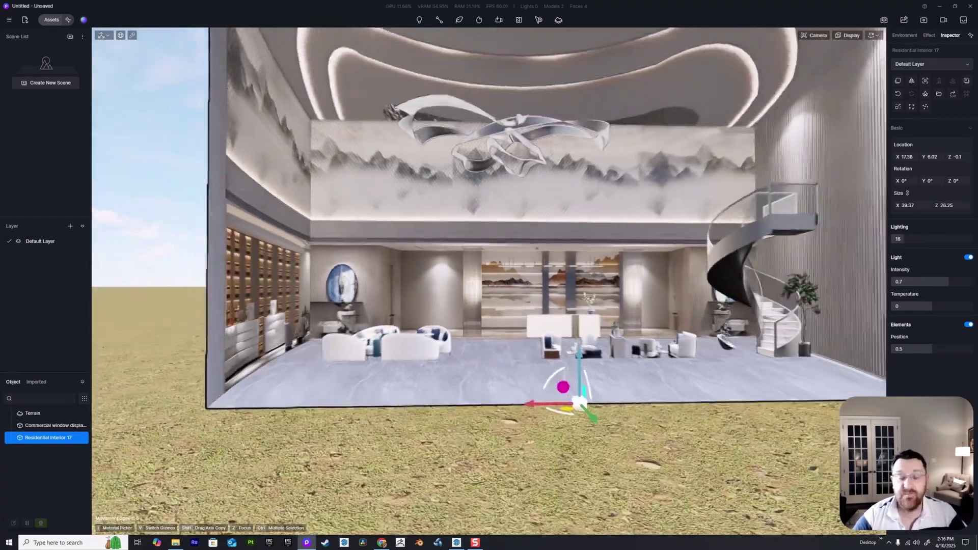
key(d)
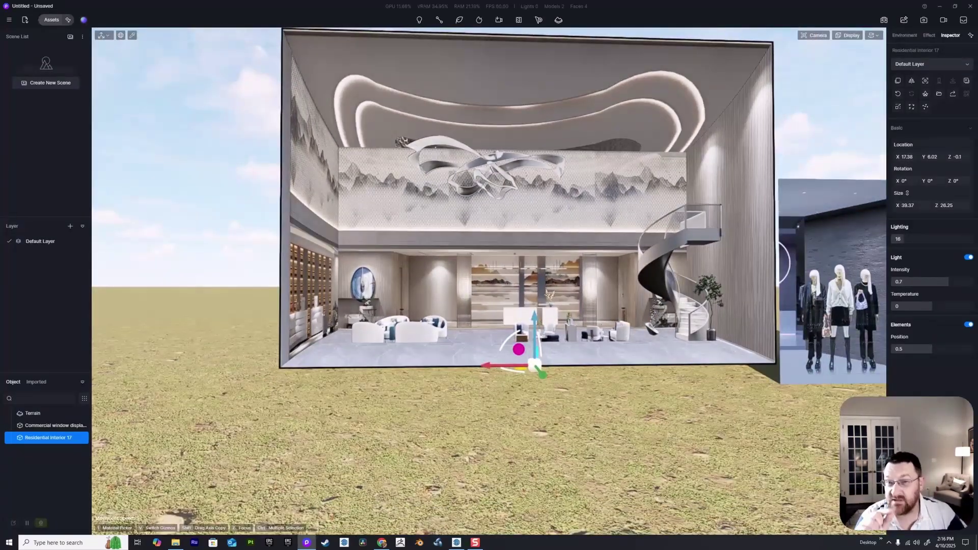
key(w)
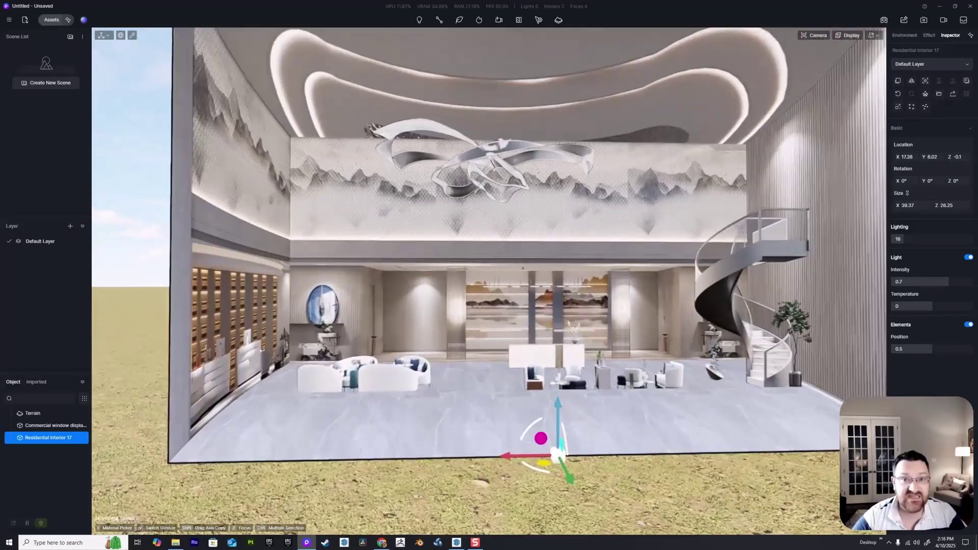
key(w)
key(1)
key(s)
key(Escape)
key(Escape)
key(s)
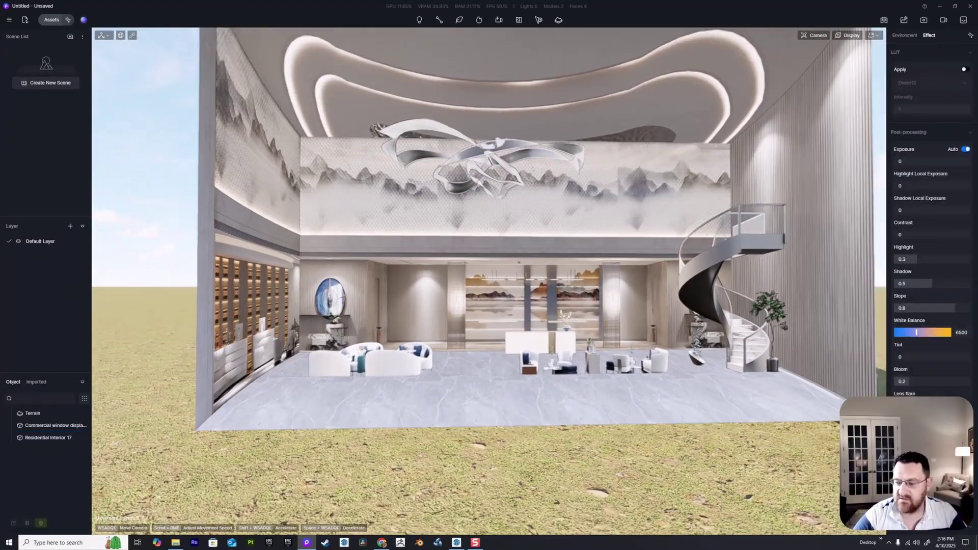
key(s)
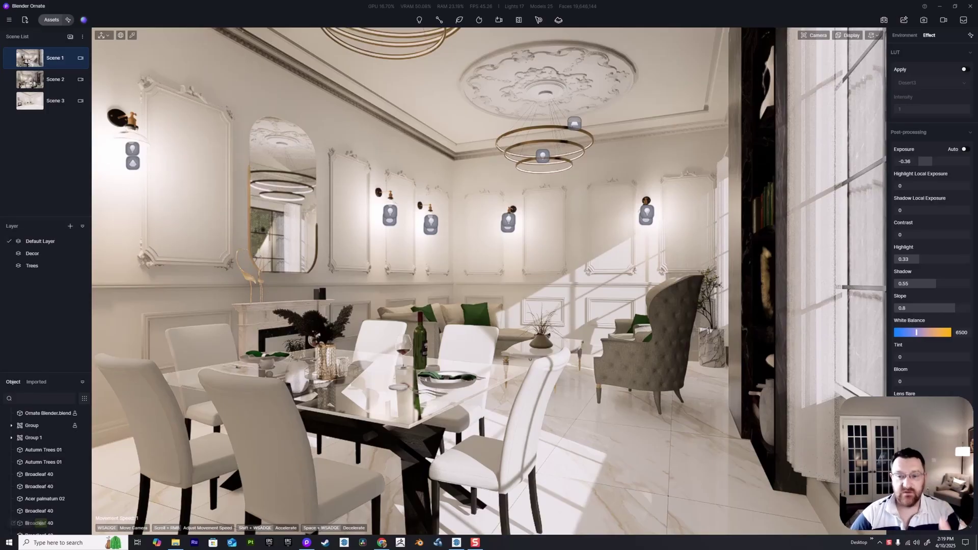
Step: Examine the ornate room's chandeliers, wall lights, mirror and seating area from several distances in the Blender Ornate scene
key(w)
right_drag(530, 359, 477, 281)
key(w)
key(w)
key(a)
key(d)
key(s)
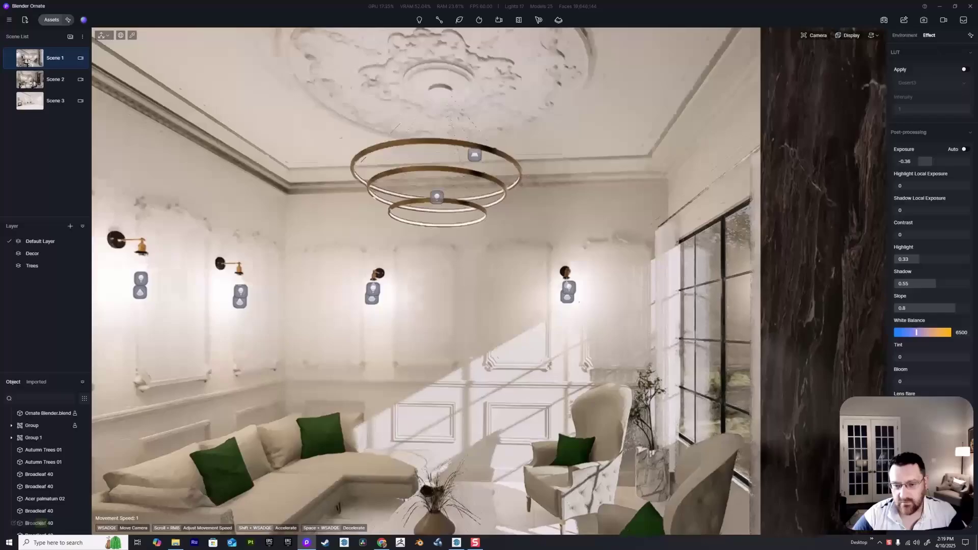
key(w)
key(s)
right_drag(476, 280, 415, 267)
key(s)
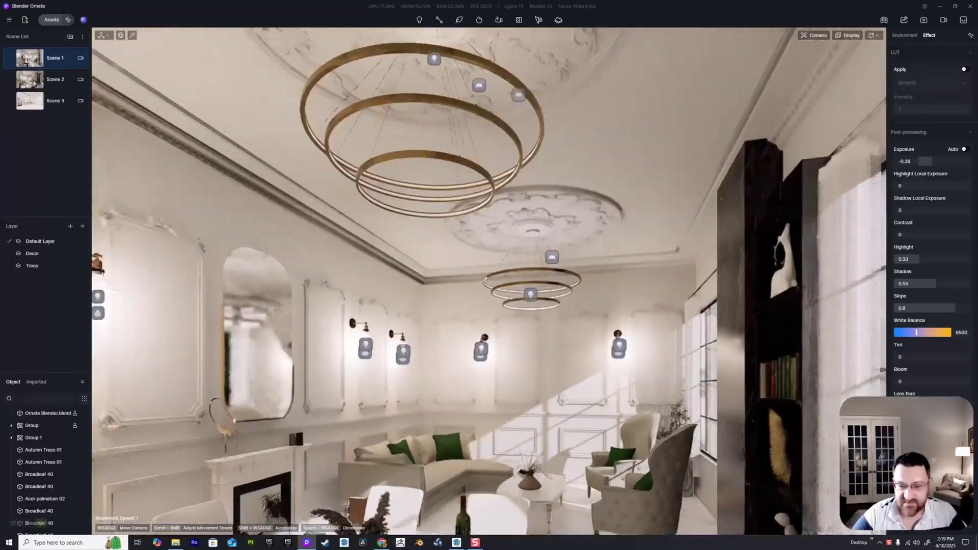
key(w)
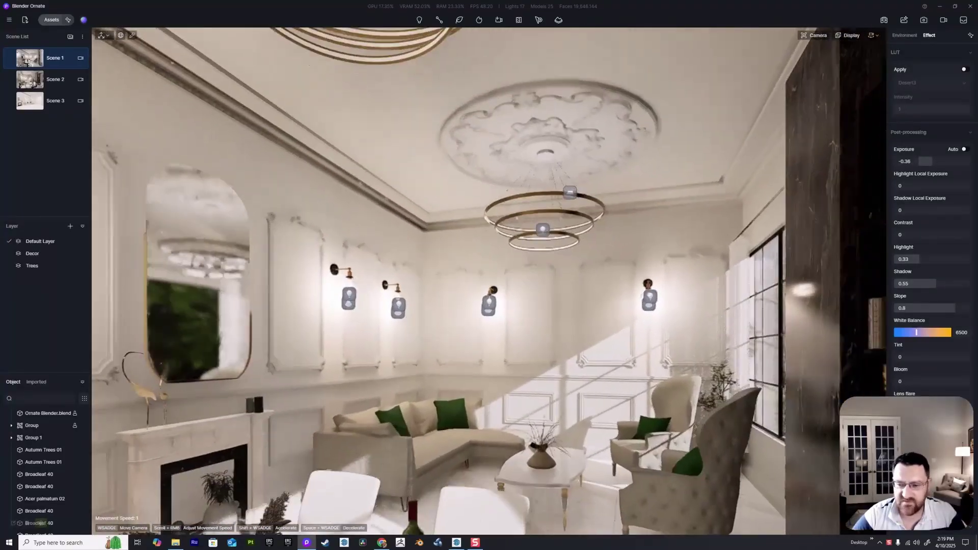
key(s)
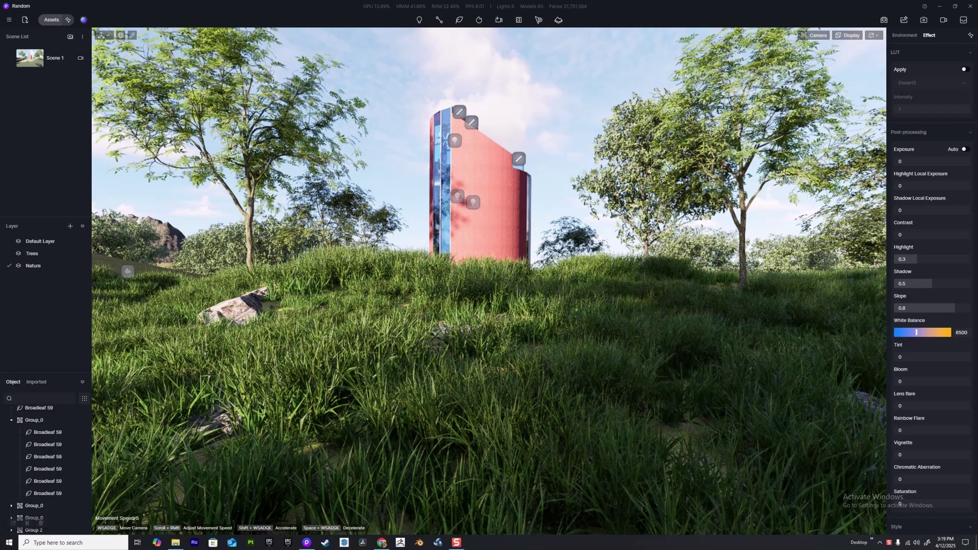
Step: Select the Random.skp model and examine the painted grass, rocks and trees around the red tower from several sides
right_drag(489, 280, 413, 307)
key(e)
click(489, 305)
key(a)
key(w)
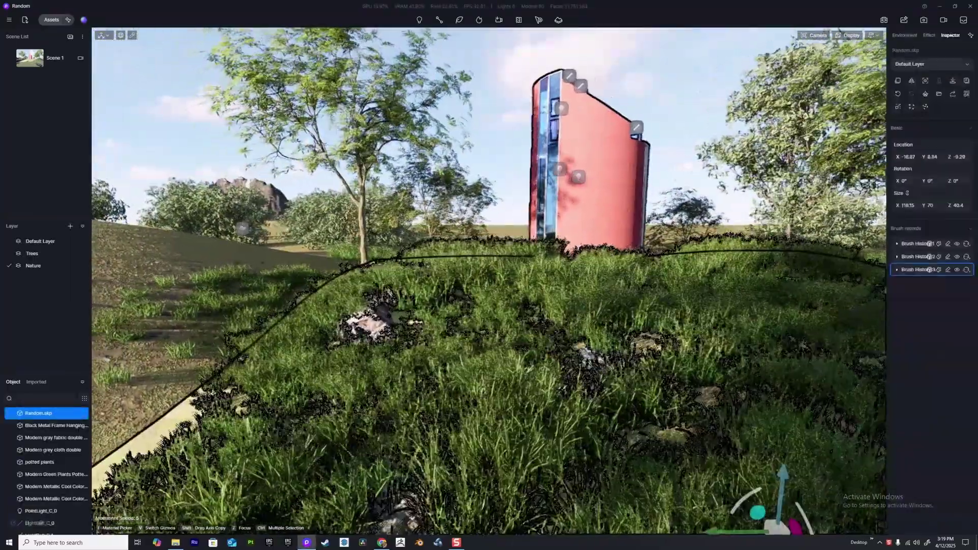
key(a)
key(w)
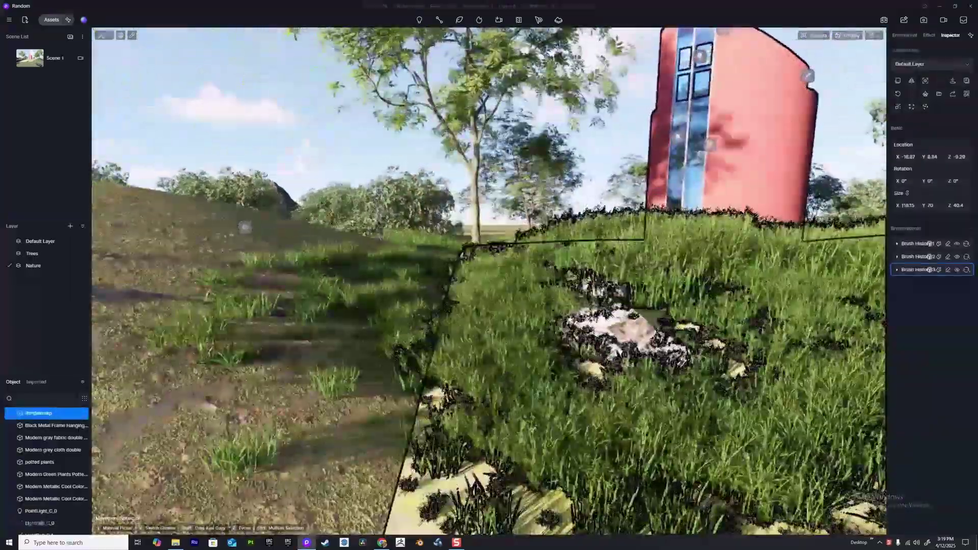
key(d)
key(s)
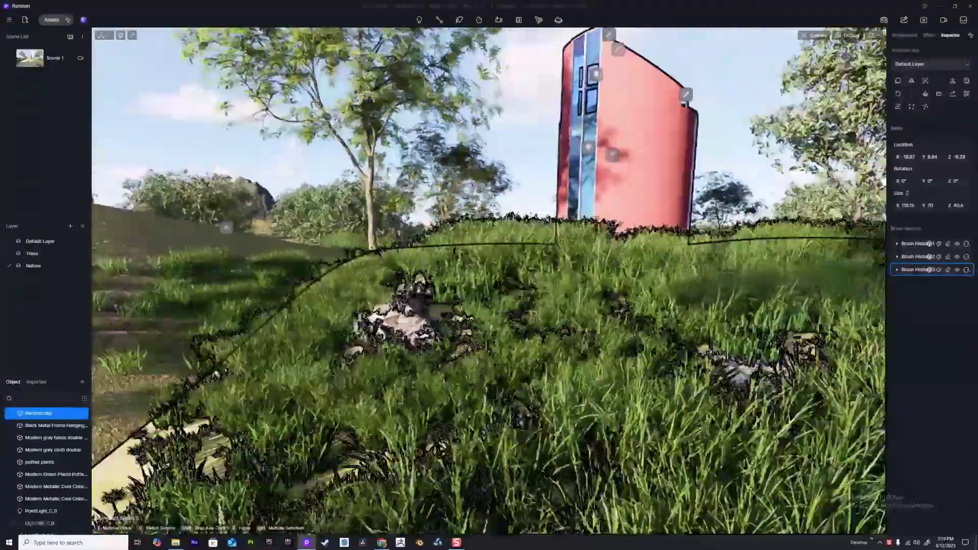
key(d)
key(s)
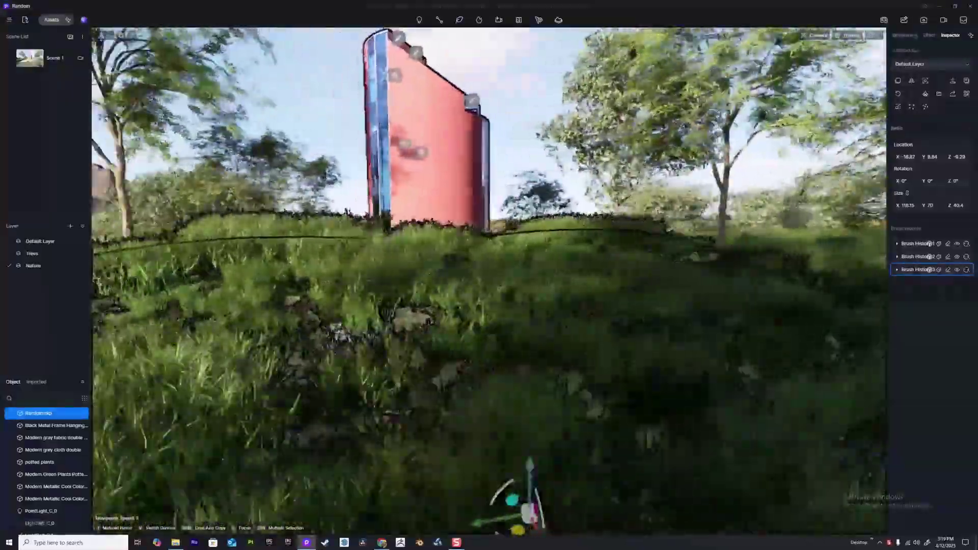
key(d)
key(e)
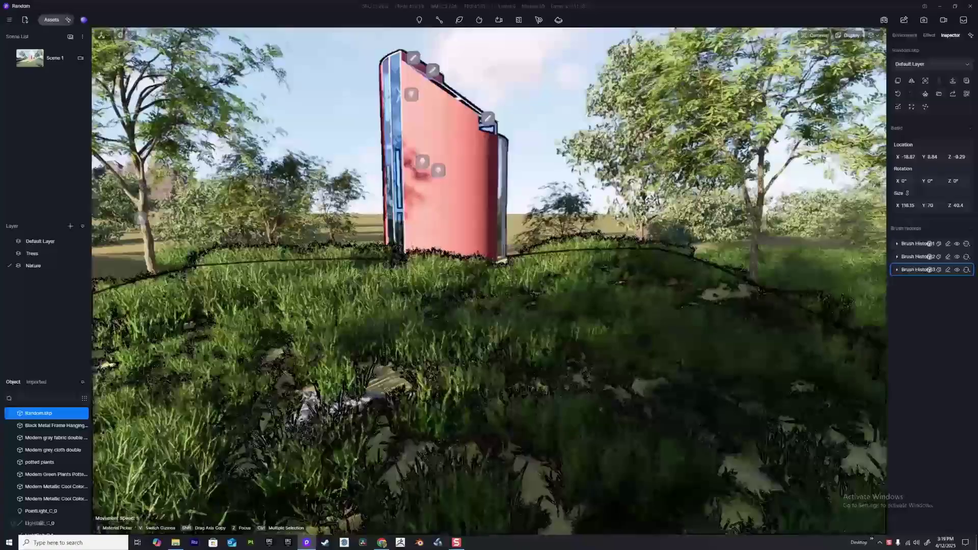
Step: Browse the nature models in the asset library, then view the grassy hill with nothing selected
click(51, 20)
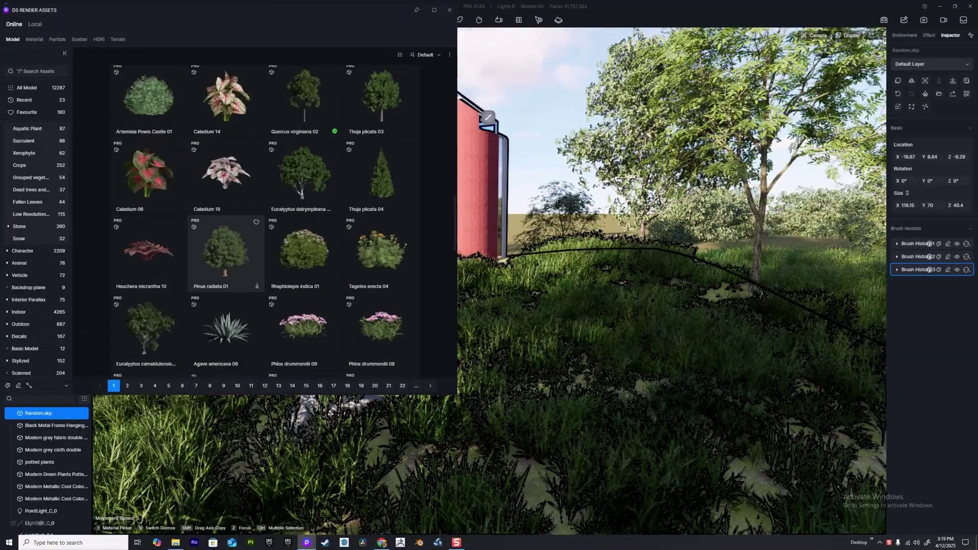
scroll(227, 265, down, 10)
key(a)
key(w)
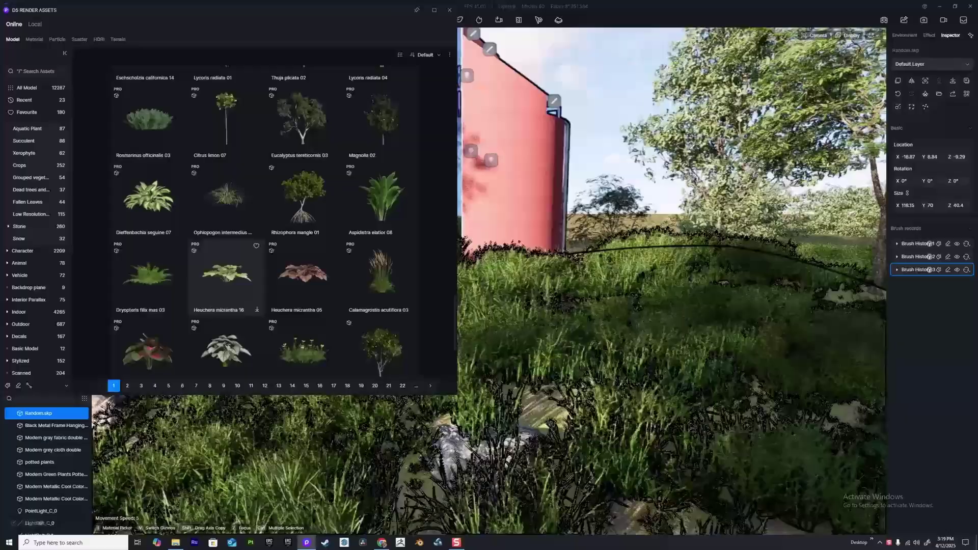
click(449, 10)
key(a)
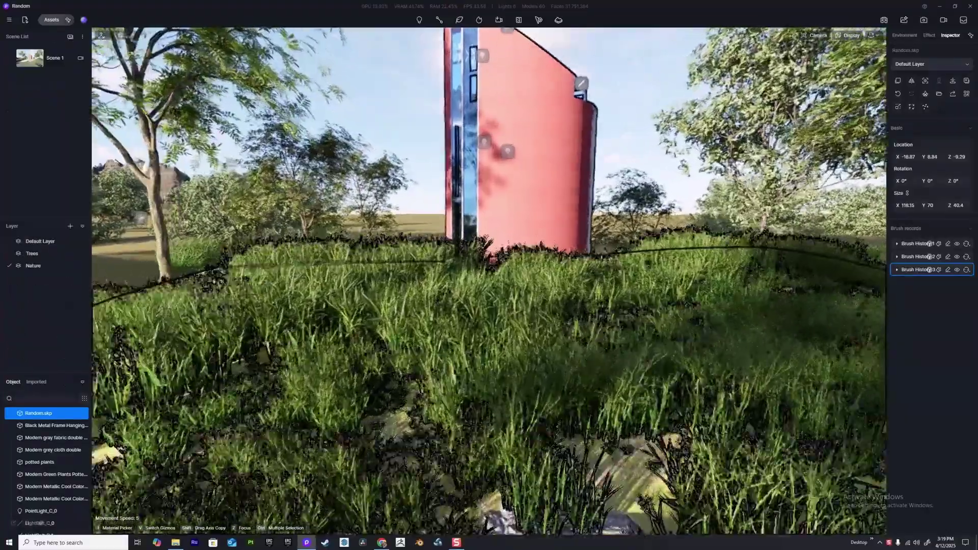
key(w)
key(Escape)
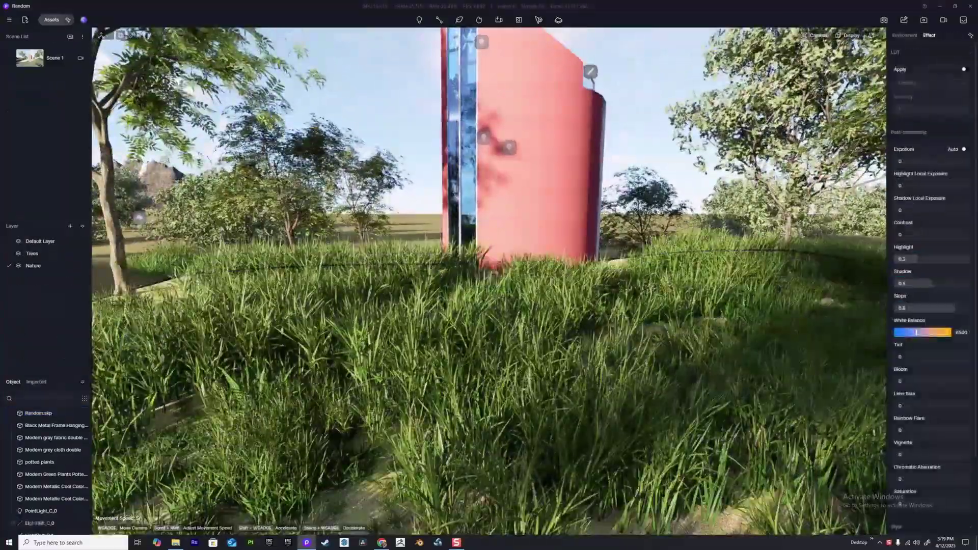
Step: Apply the first brush record of the Random.skp model to the brush so its plants are loaded for painting
click(38, 413)
key(d)
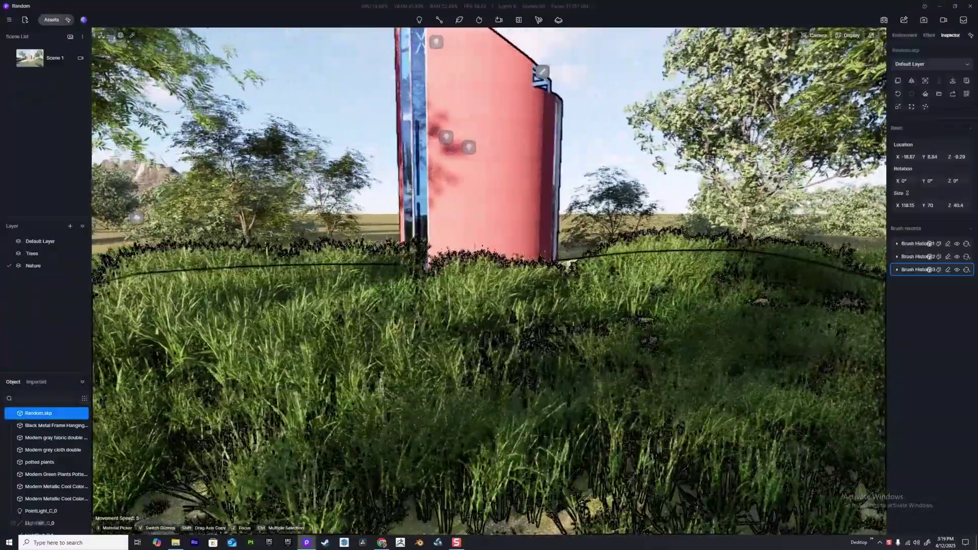
key(d)
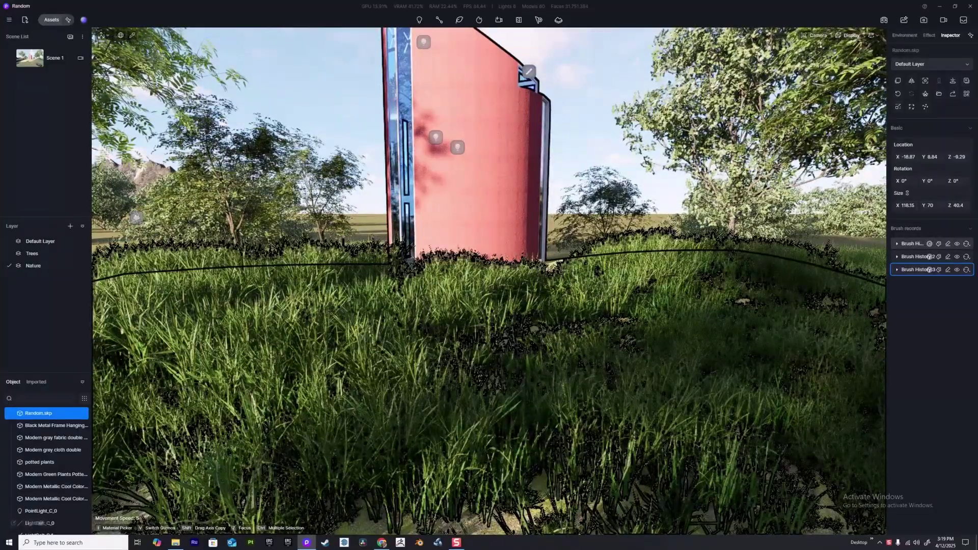
key(w)
key(s)
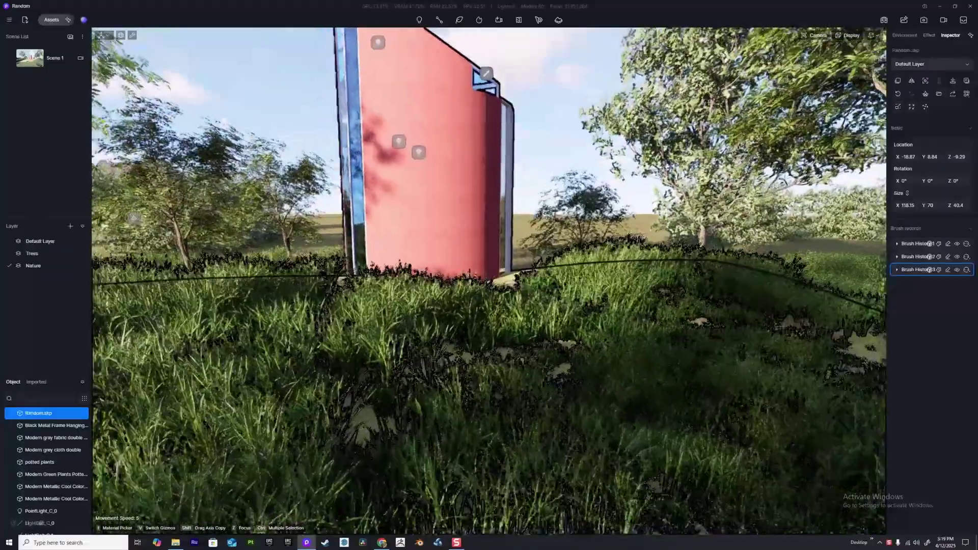
key(a)
click(897, 243)
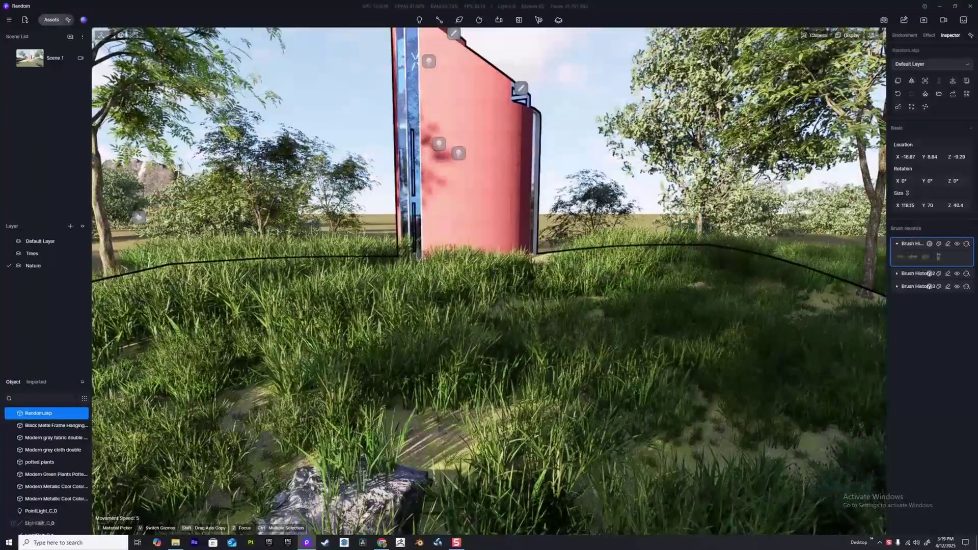
click(898, 243)
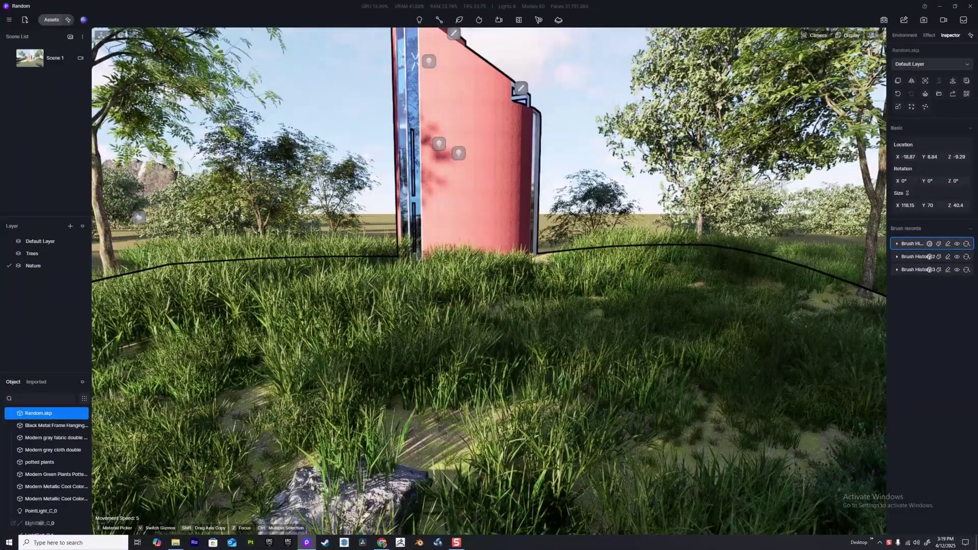
click(898, 243)
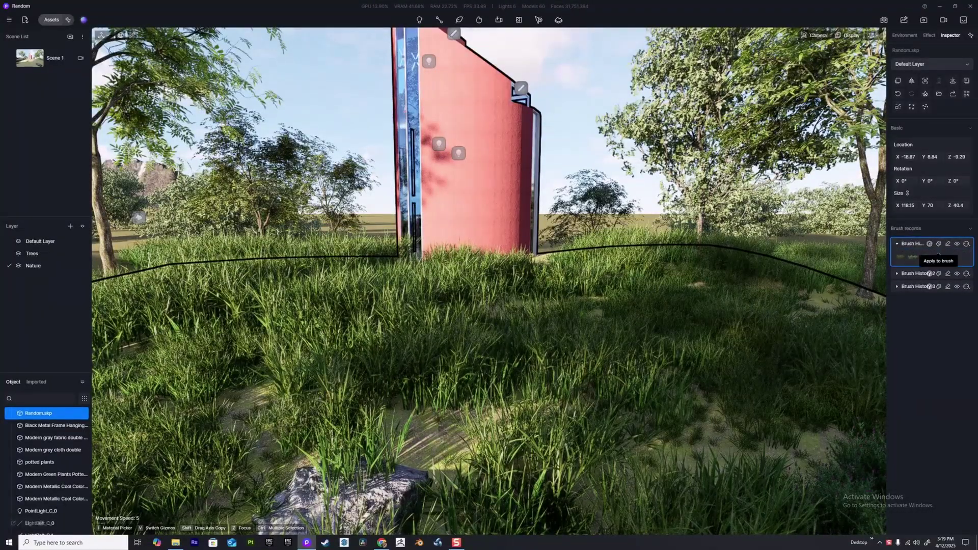
click(939, 244)
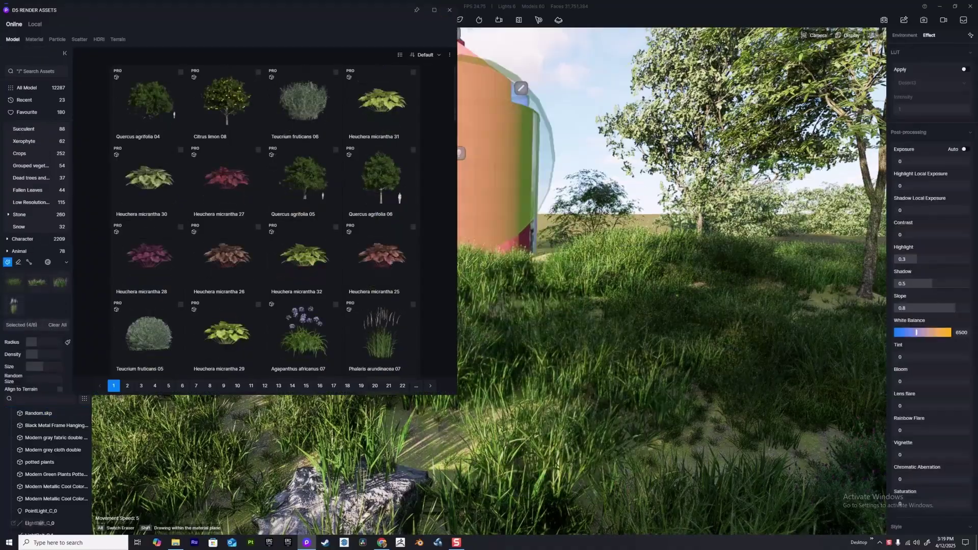
Step: Paint the plants loaded from the first brush record over the bare ground beside the grassy hill
click(450, 10)
right_drag(579, 347, 711, 339)
key(w)
key(w)
drag(597, 354, 575, 284)
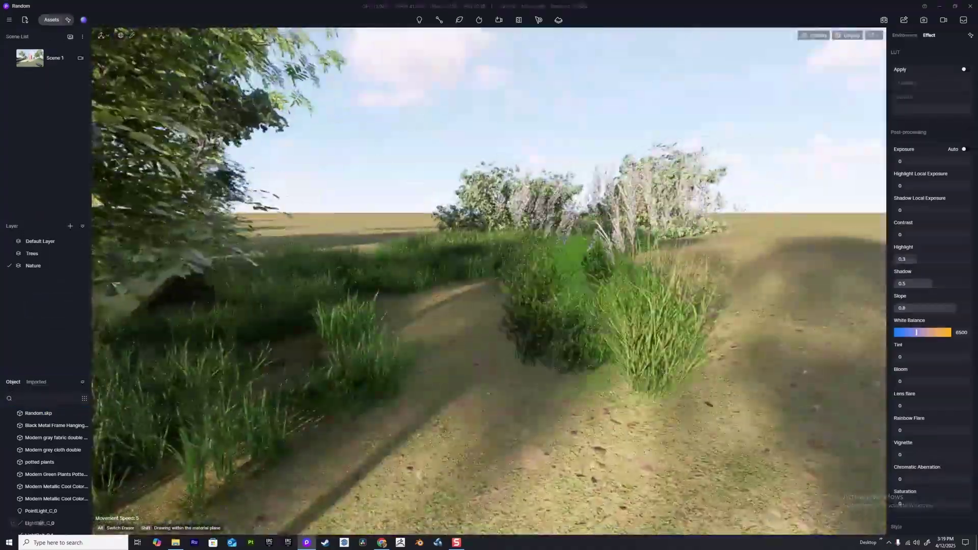
Step: Examine the painted grasses, shrubs and plume grass around the red tower from several distances and angles
key(d)
key(s)
key(s)
key(a)
mouse_move(594, 361)
right_down()
mouse_move(415, 359)
mouse_move(342, 342)
mouse_move(214, 270)
right_up()
key(d)
key(s)
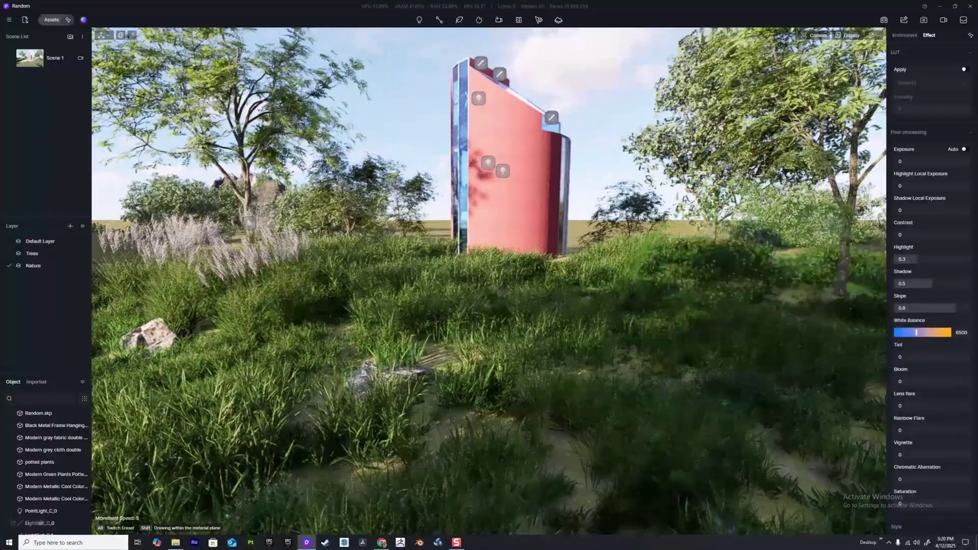
key(w)
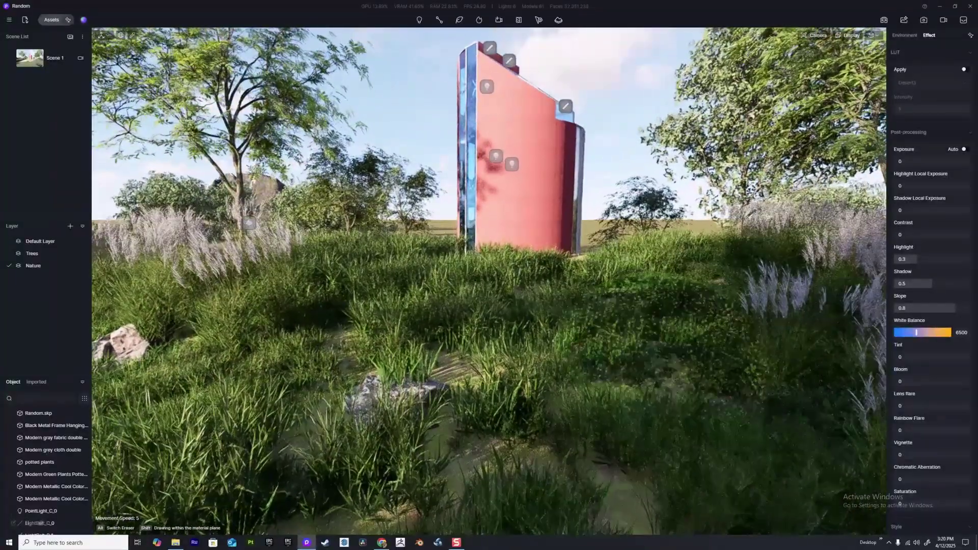
mouse_move(694, 428)
right_down()
mouse_move(720, 396)
mouse_move(724, 404)
right_up()
key(w)
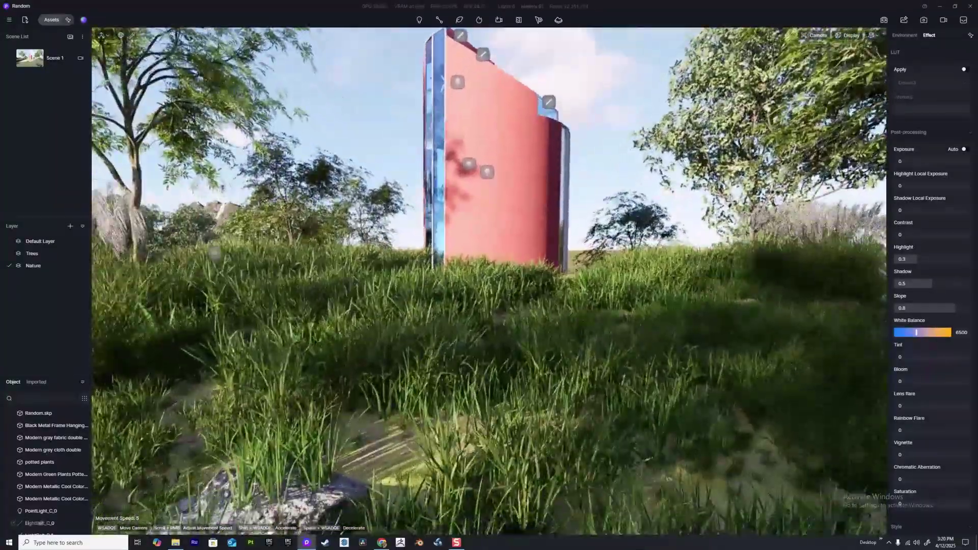
key(s)
key(w)
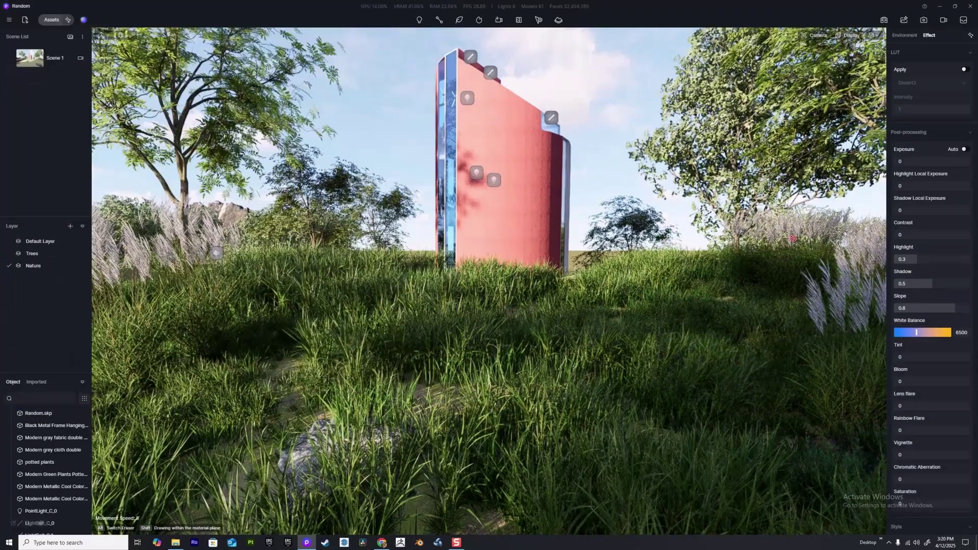
Step: Apply the third brush record of the Random.skp model to the eraser and erase its plants from the slope before the red tower
right_drag(793, 238, 794, 239)
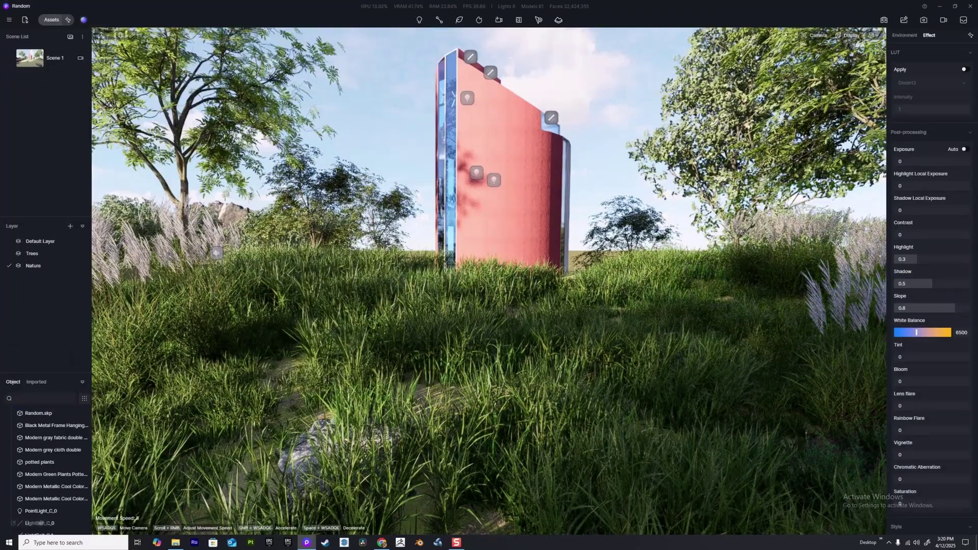
key(d)
click(793, 238)
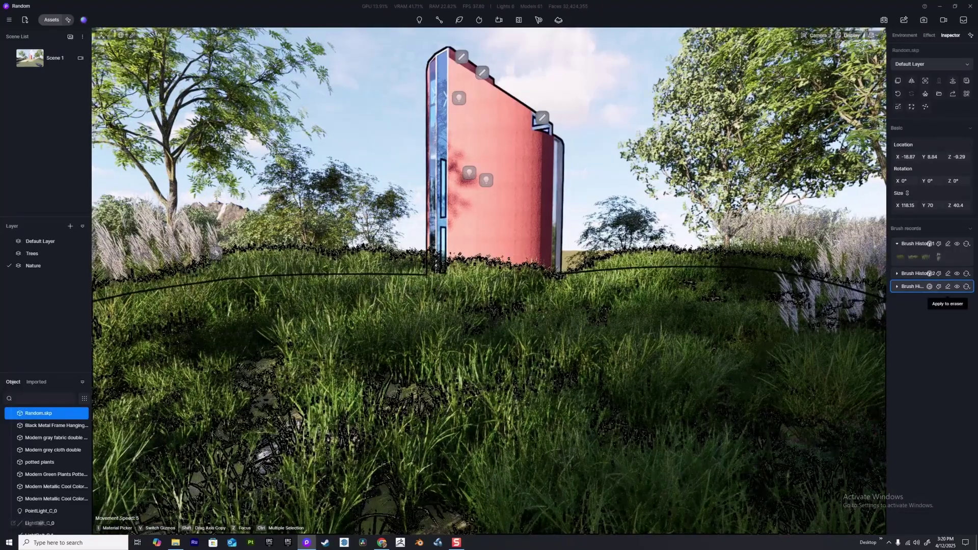
click(948, 286)
right_drag(739, 275, 835, 285)
mouse_move(596, 303)
alt+mouse_down()
mouse_move(607, 321)
mouse_move(576, 459)
mouse_move(449, 417)
alt+mouse_up()
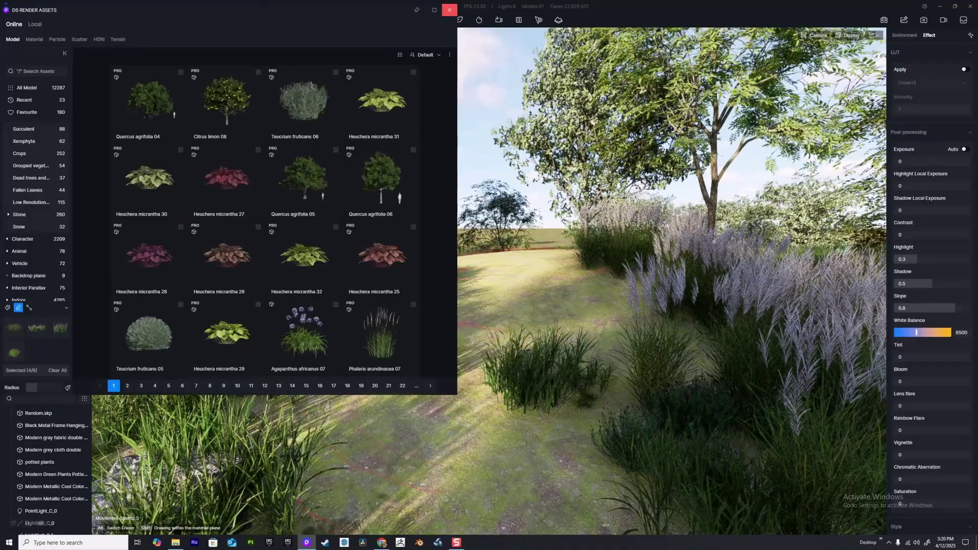
click(450, 10)
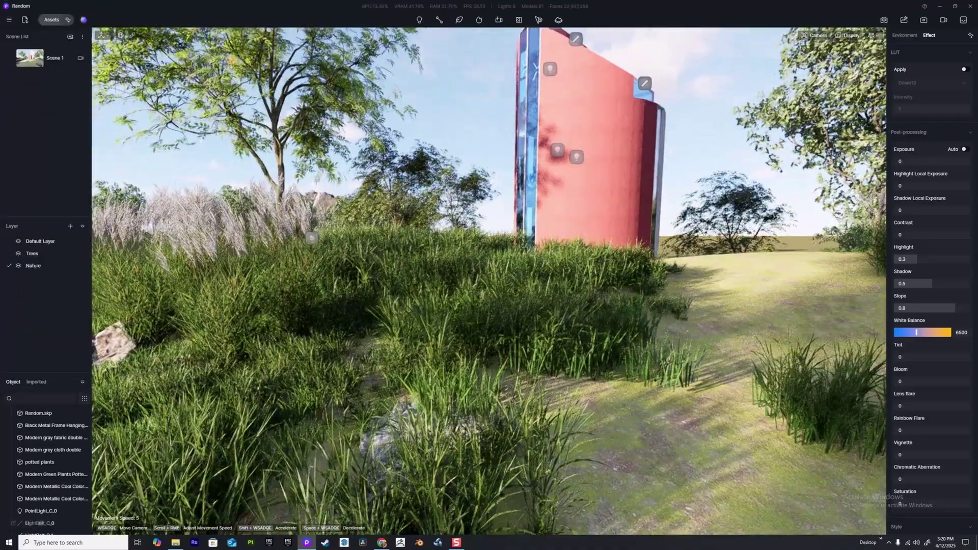
Step: Apply the third brush record of Random.skp to the brush and repaint its grass and plants over the cleared slope
key(s)
click(602, 326)
right_drag(602, 326, 652, 326)
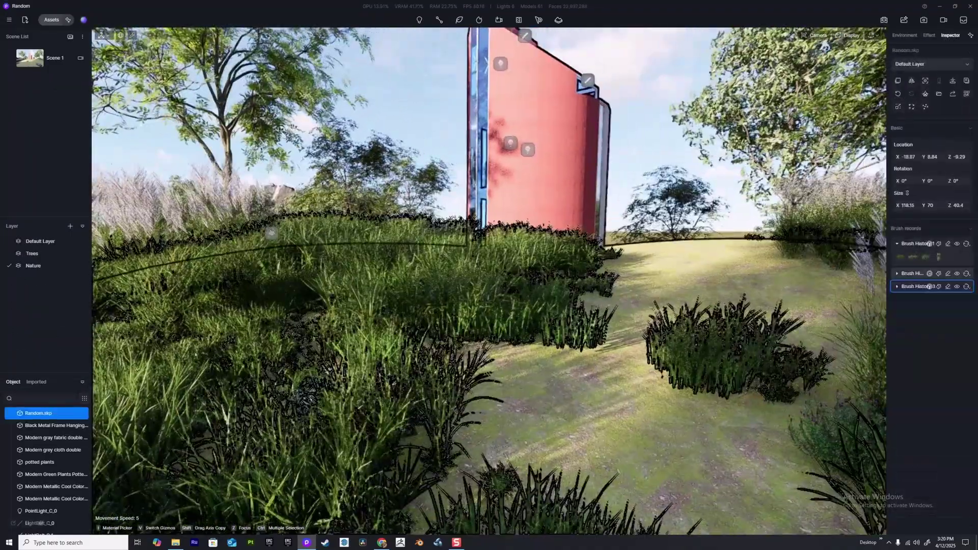
click(939, 286)
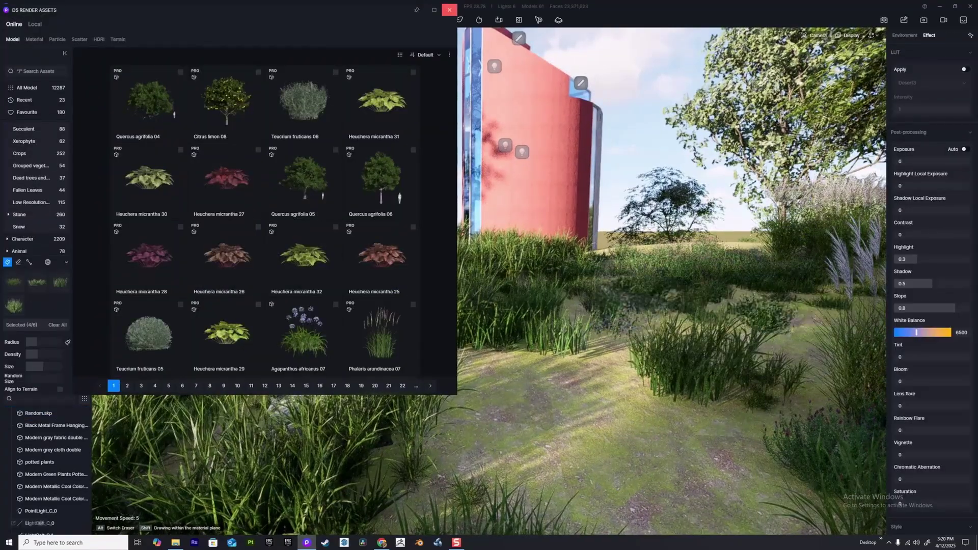
mouse_move(550, 393)
mouse_down()
mouse_move(575, 454)
mouse_move(846, 486)
mouse_up()
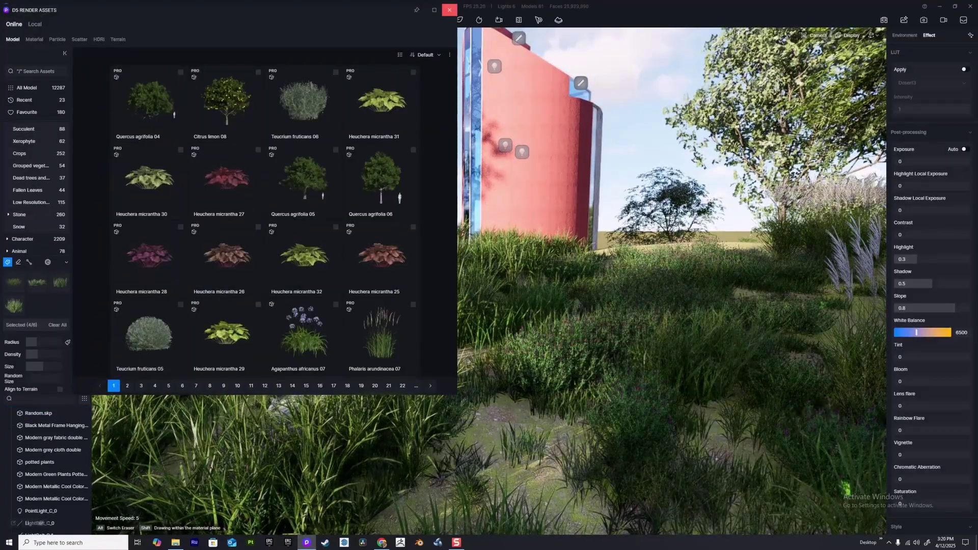
click(449, 9)
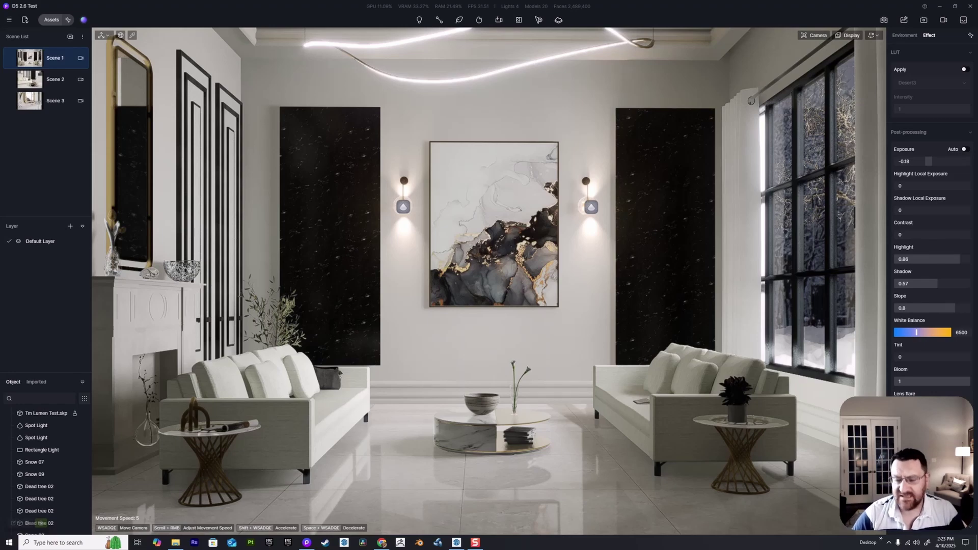
Step: Show the Flowering Tree category of the Nature models in the asset library and filter it to assets without the PRO tag
click(330, 224)
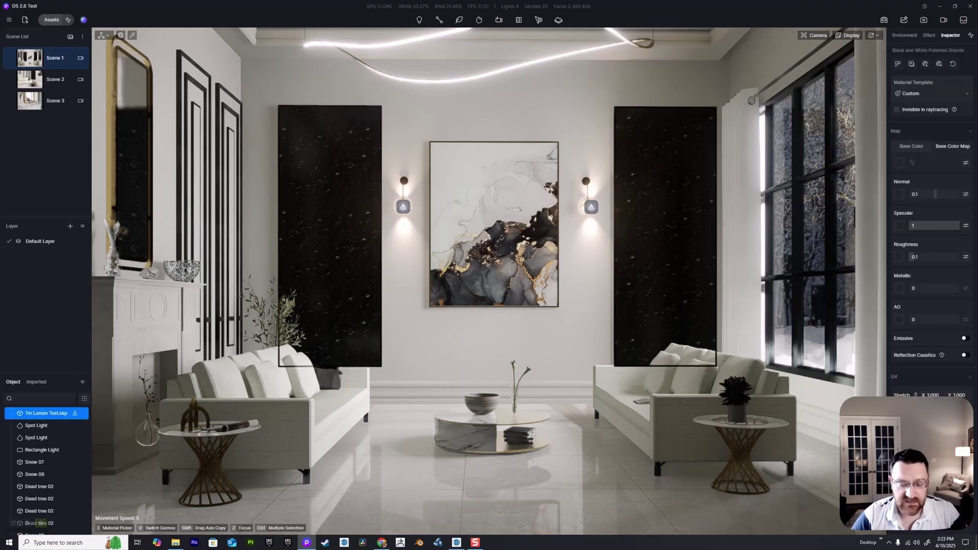
click(51, 19)
click(27, 84)
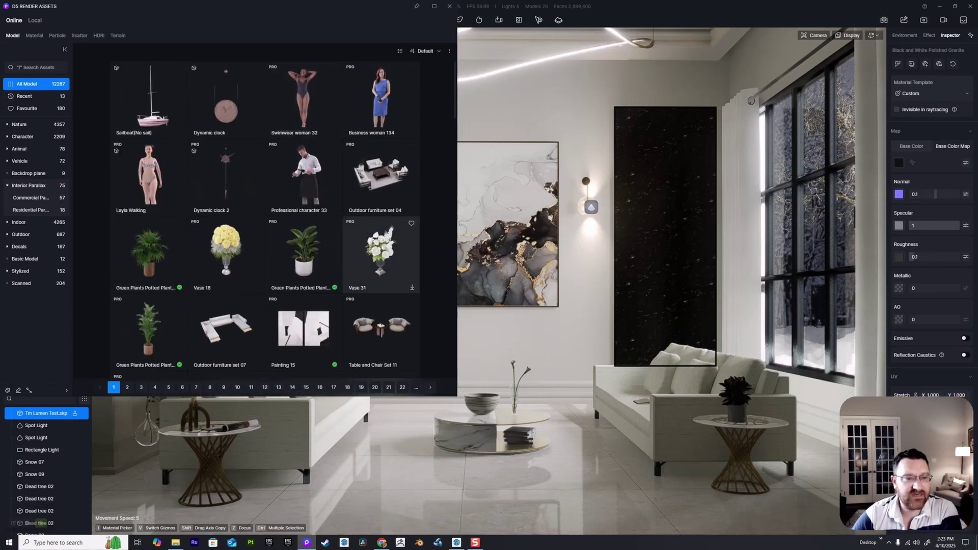
scroll(148, 166, down, 2)
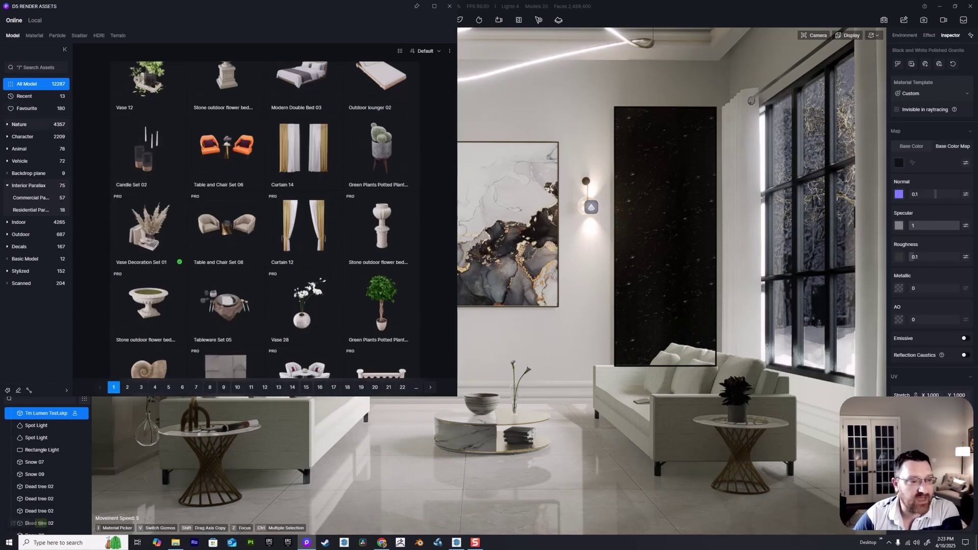
click(19, 125)
click(29, 136)
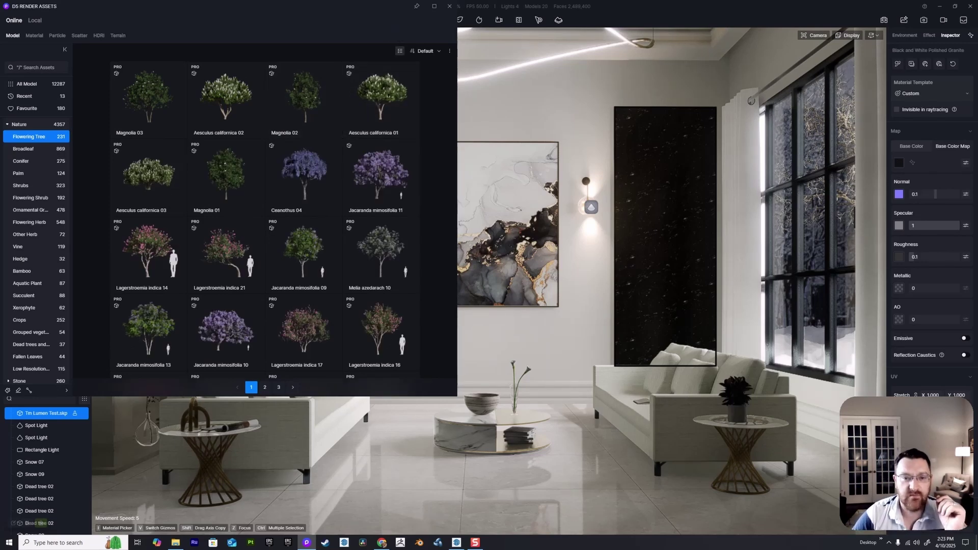
click(400, 50)
click(395, 79)
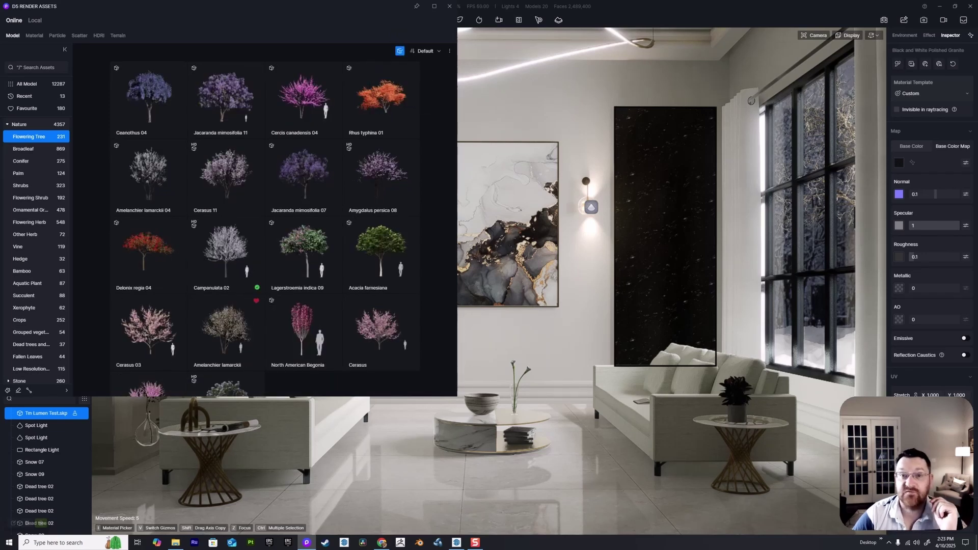
Step: Browse the filtered Flowering Tree and Broadleaf models, then show the Flowering Herb category
scroll(303, 173, down, 3)
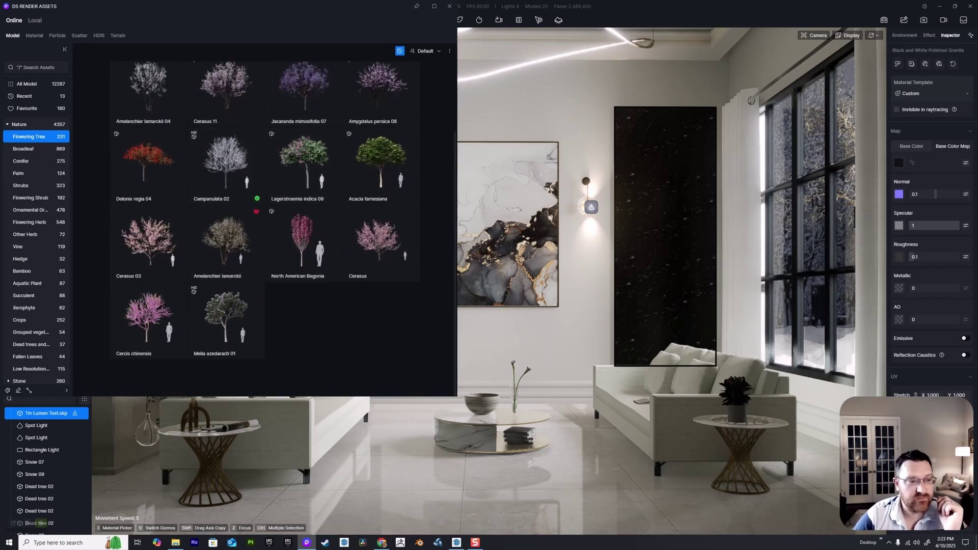
click(23, 149)
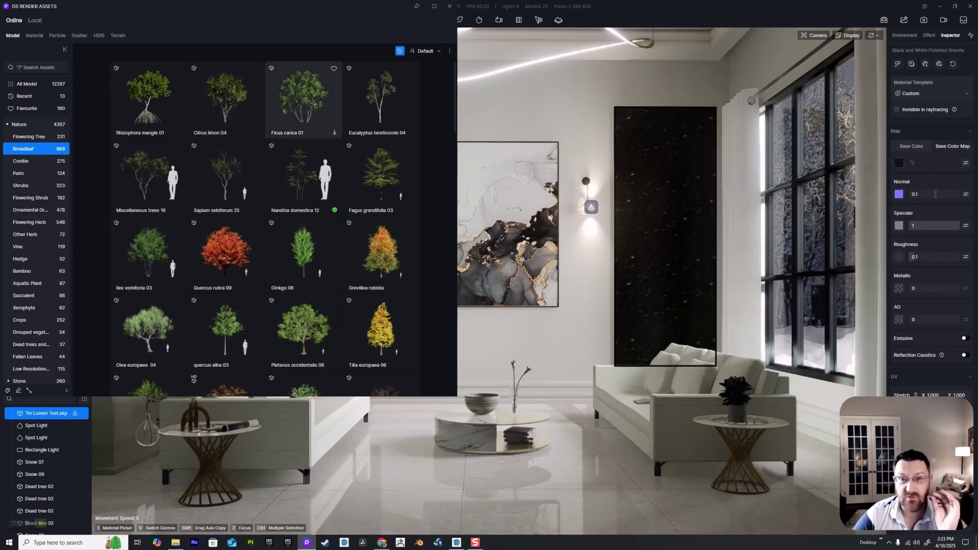
scroll(225, 255, down, 9)
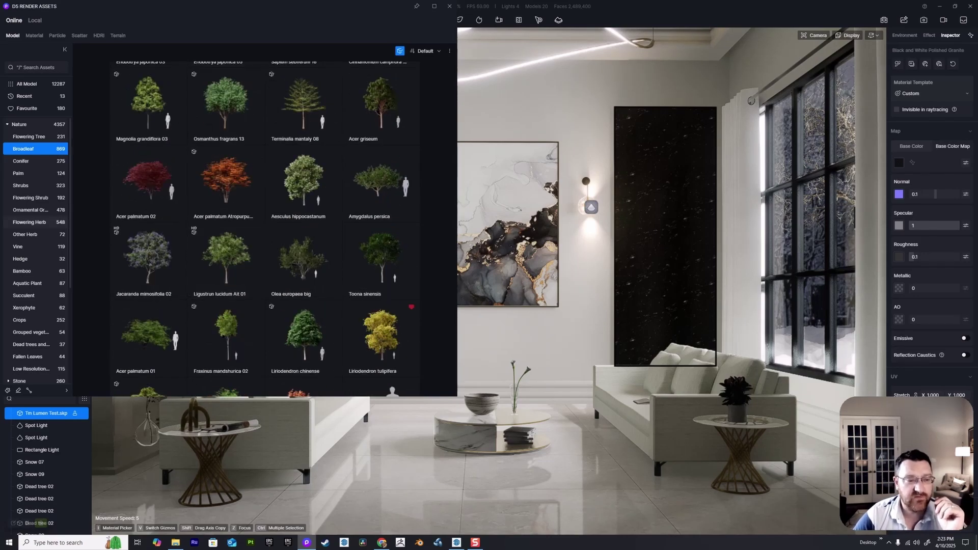
click(29, 223)
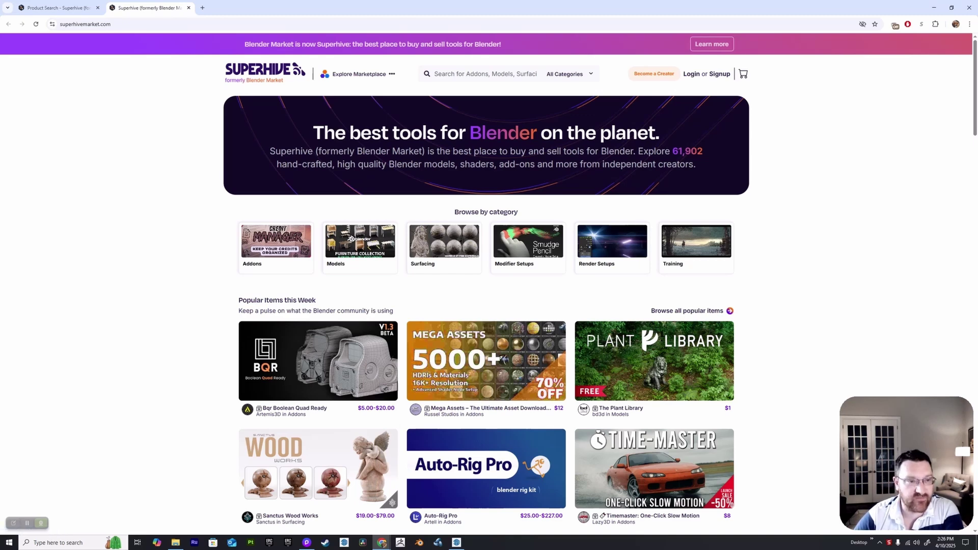
Step: Switch to the Superhive product search for D5 in the browser and open the Free Dimensiva Models For D5 Render product
click(59, 7)
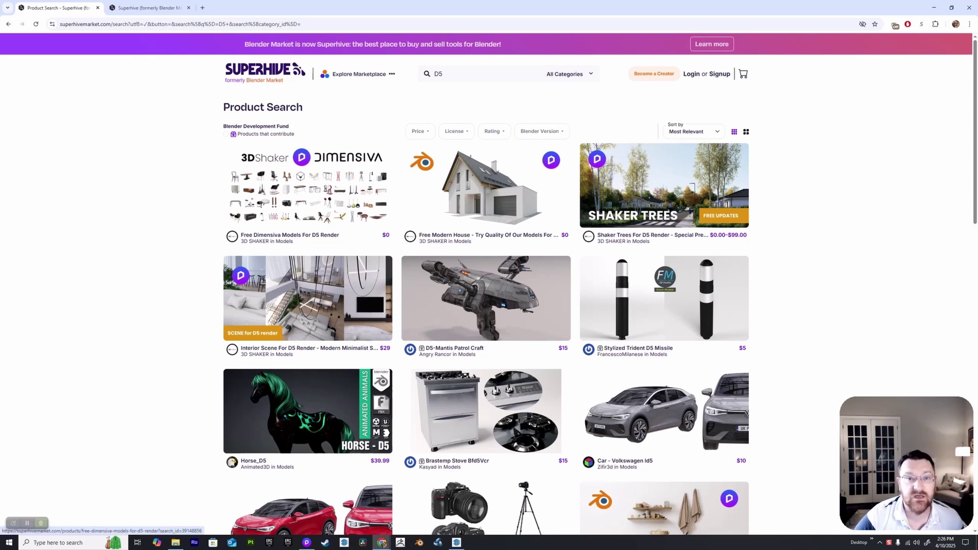
middle_click(307, 186)
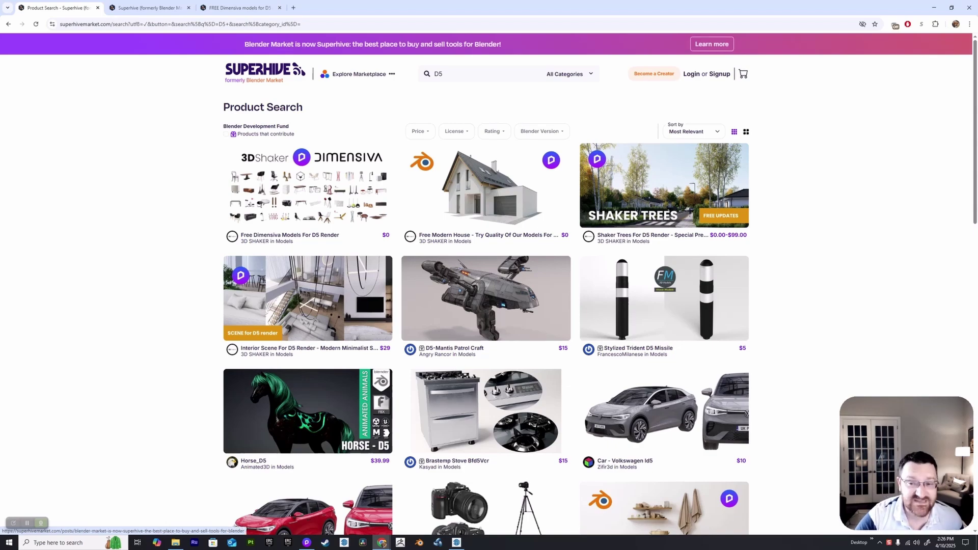
click(237, 7)
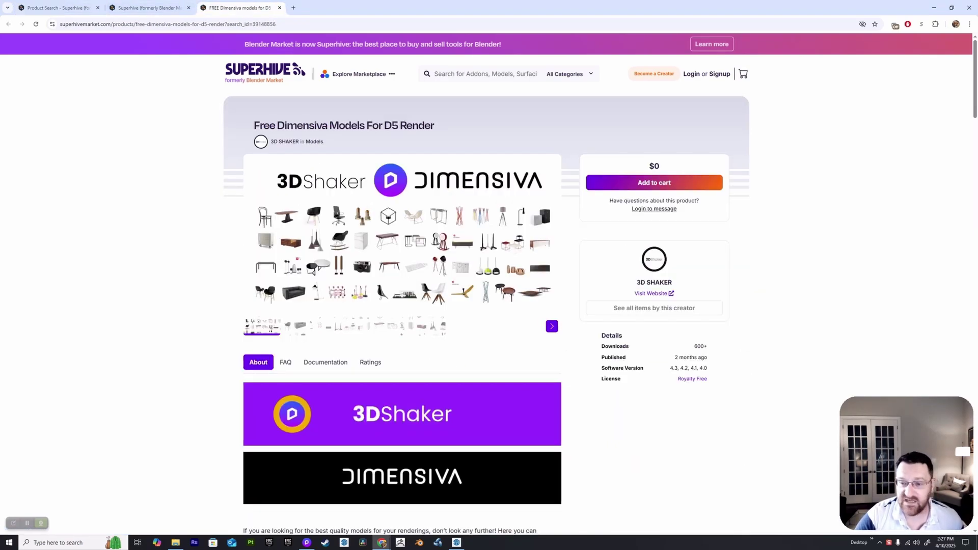
Step: View several enlarged preview images of the Dimensiva furniture models, then show all items by the creator 3D SHAKER
click(402, 235)
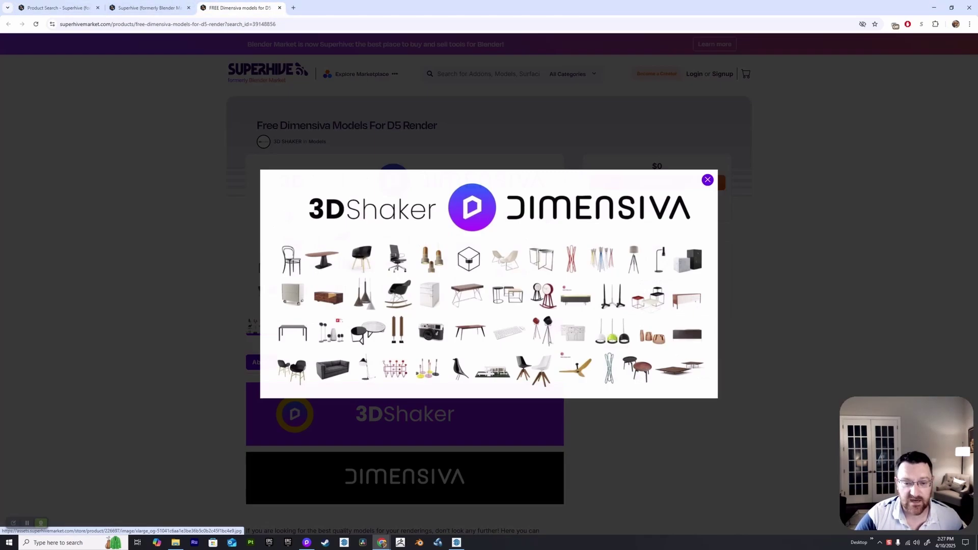
click(676, 283)
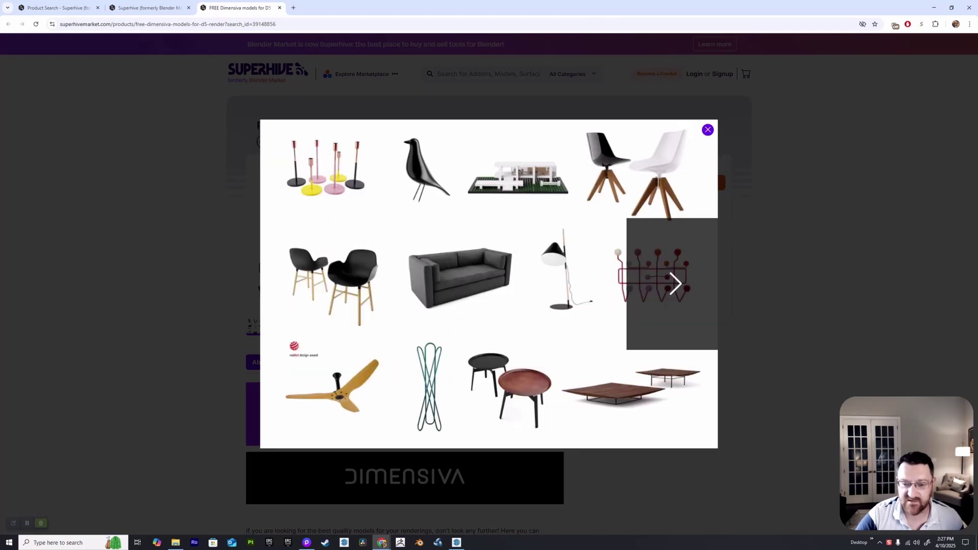
key(Right)
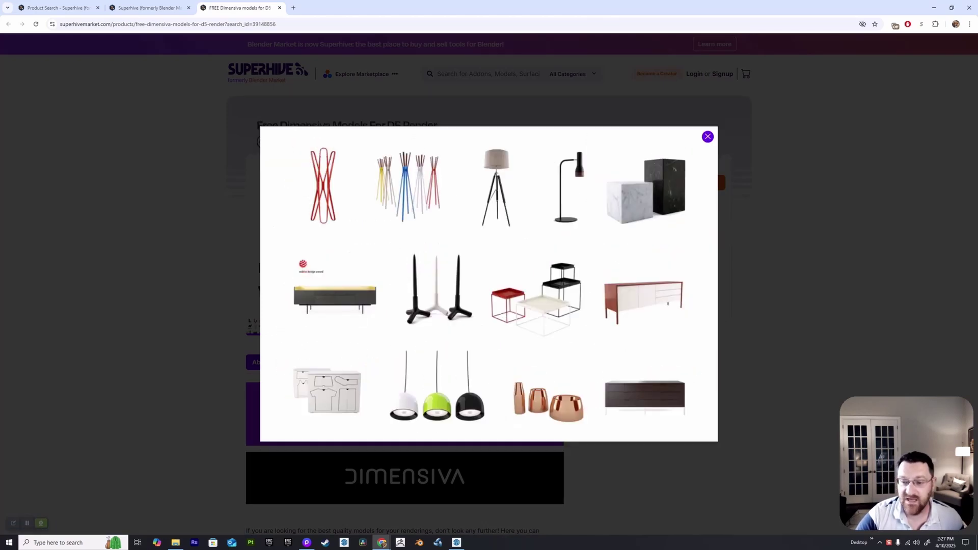
key(Escape)
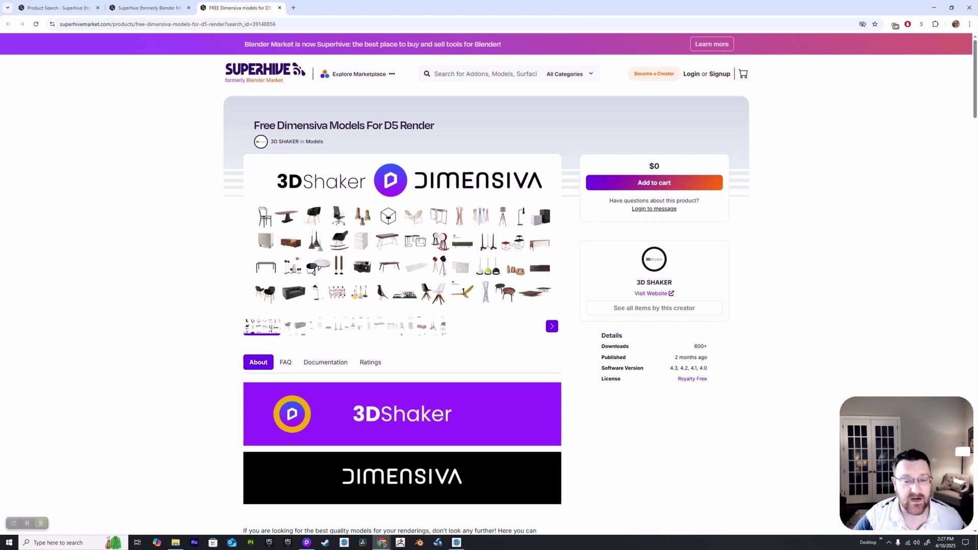
scroll(489, 285, up, 2)
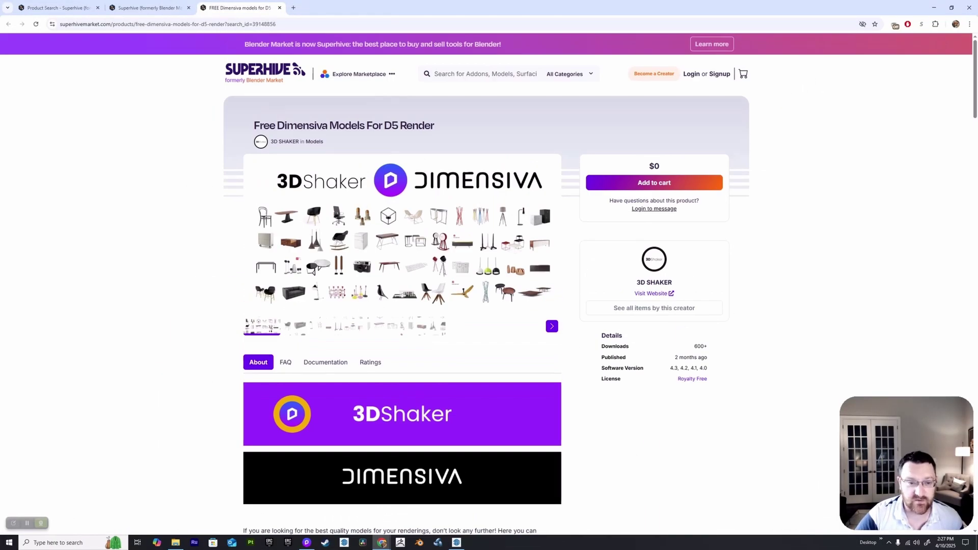
click(654, 308)
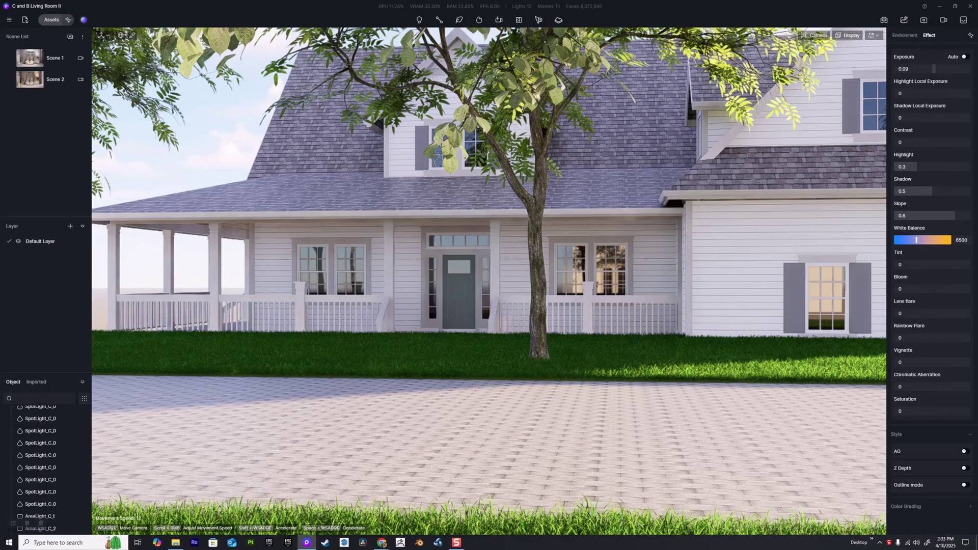
Step: Place three different Low poly Nassella grasses from the favourite assets close together on the paving in front of the white house
key(w)
key(s)
key(w)
key(s)
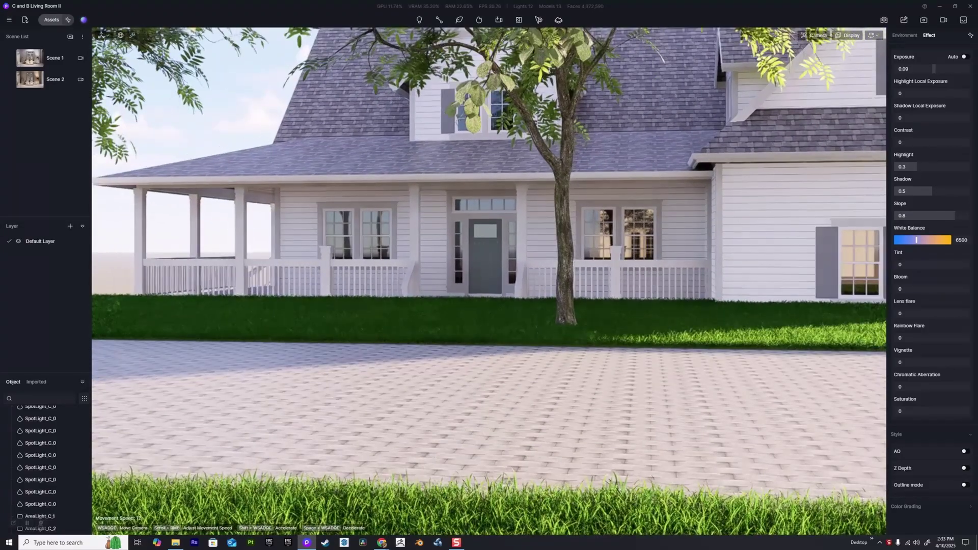
click(52, 20)
click(226, 101)
click(533, 404)
click(381, 100)
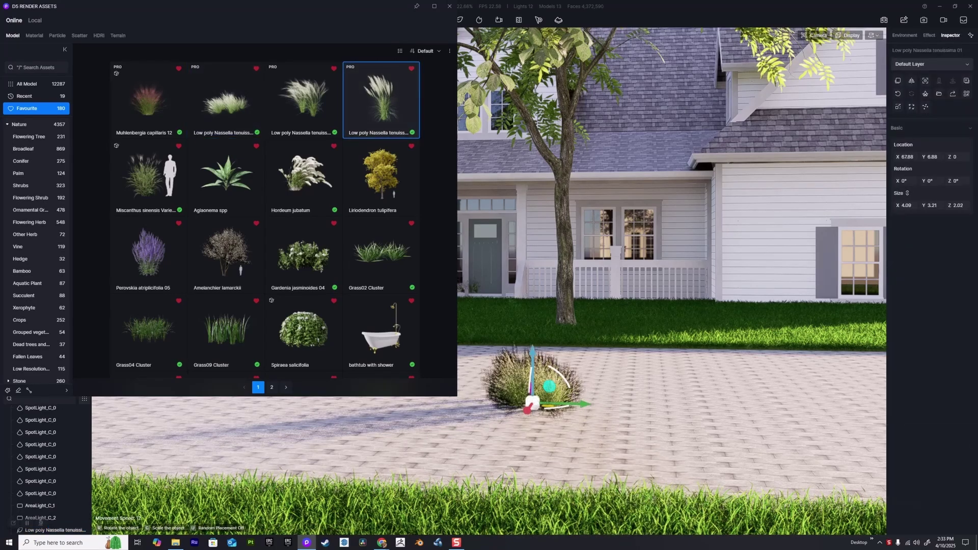
click(540, 412)
click(303, 100)
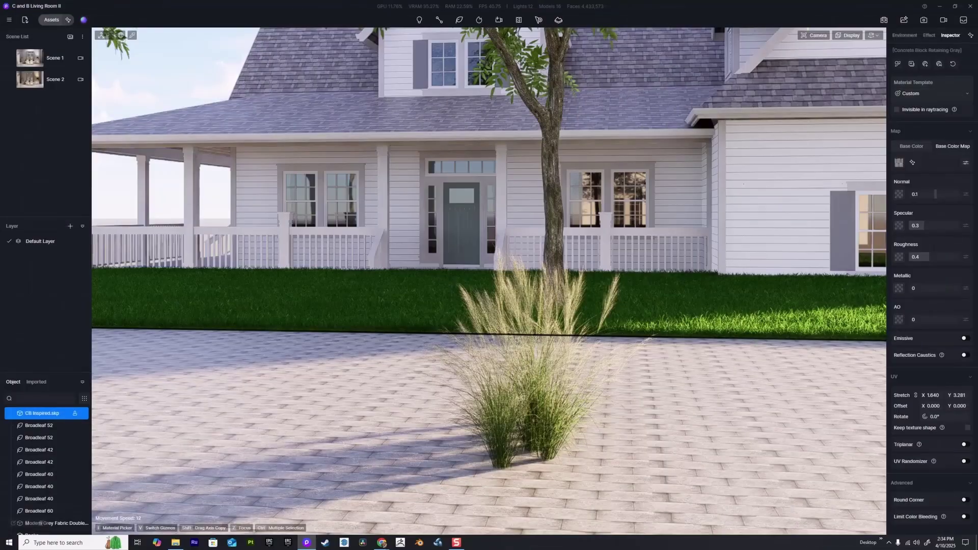
Step: Select the three Low poly Nassella grasses in the object list and combine them into one group
mouse_move(489, 282)
right_down()
mouse_move(390, 277)
mouse_move(509, 285)
mouse_move(494, 270)
right_up()
scroll(51, 451, down, 10)
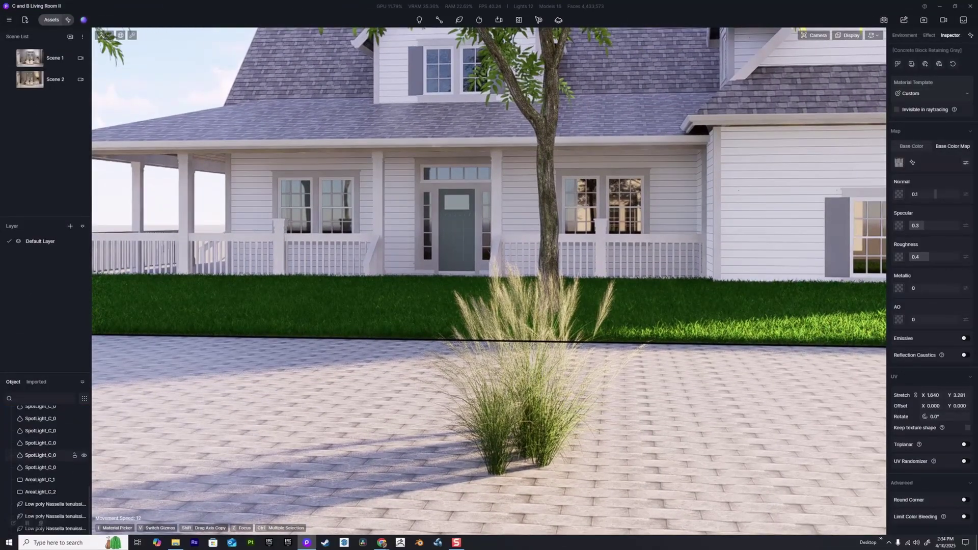
click(48, 504)
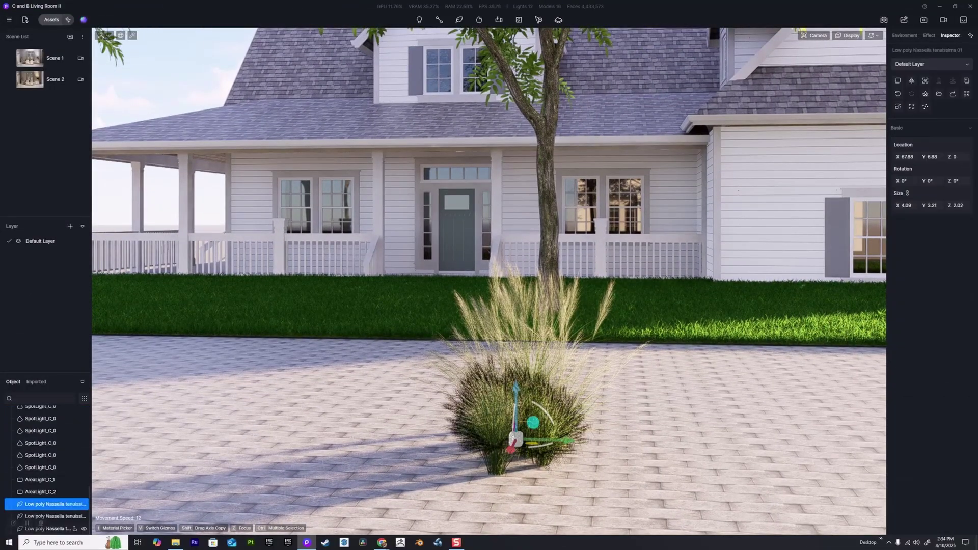
shift+click(49, 529)
right_click(51, 528)
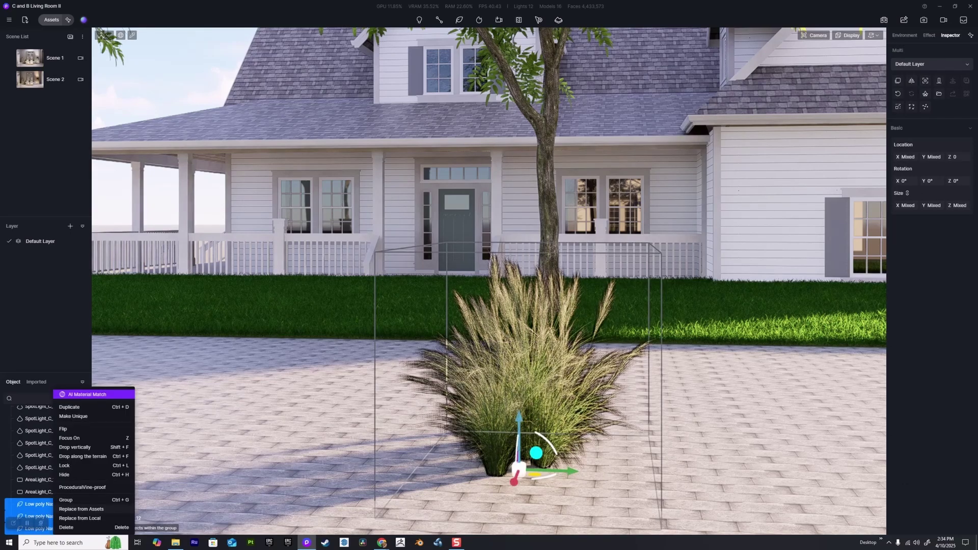
click(71, 447)
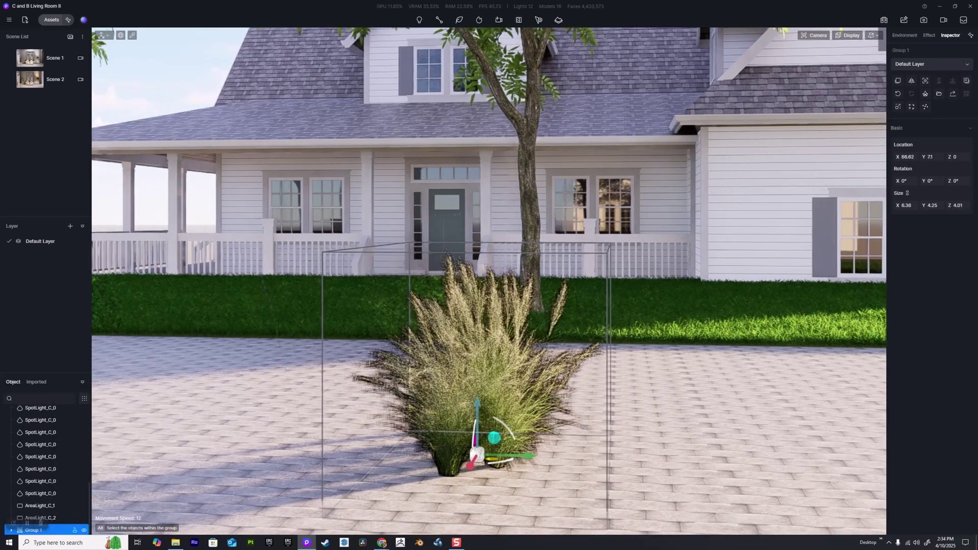
Step: Add the grass group to the local asset library and show the locally saved models
right_click(53, 530)
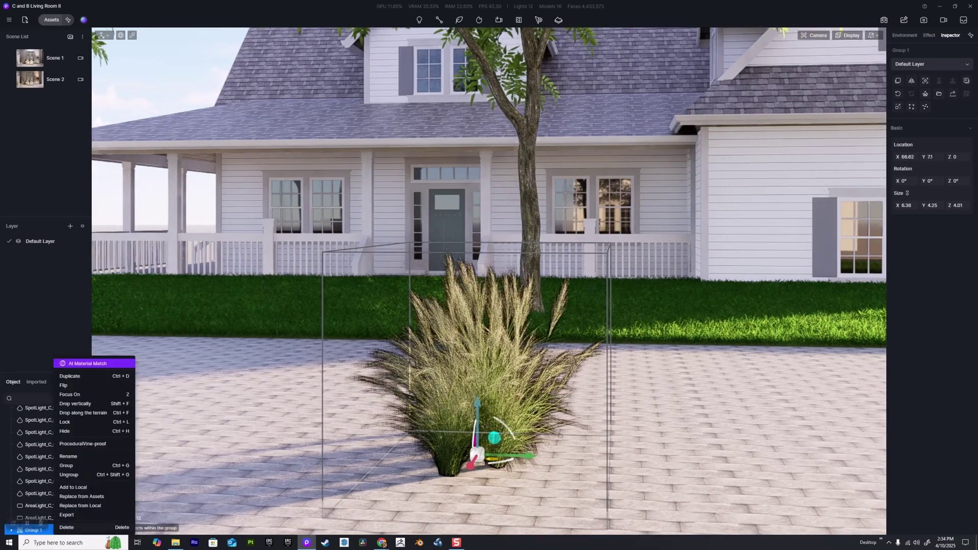
click(73, 488)
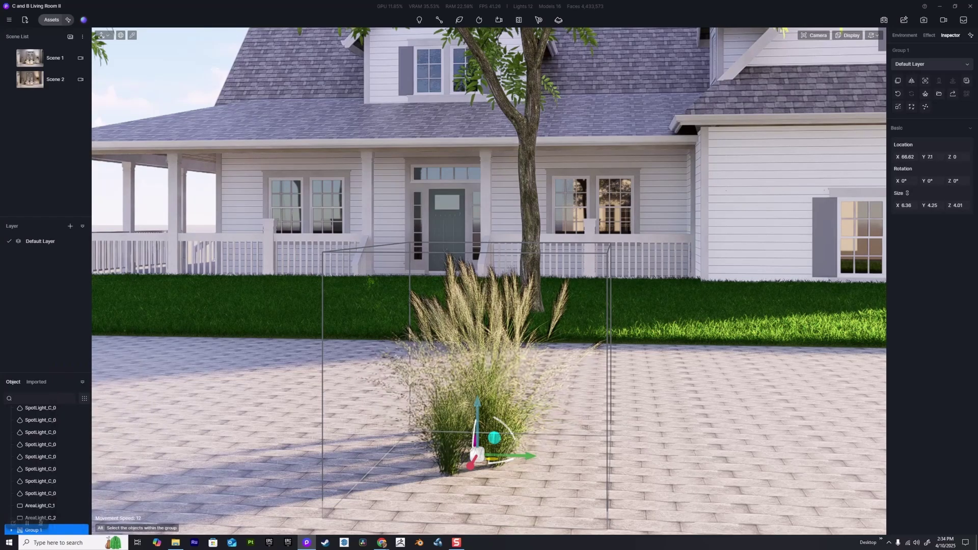
right_drag(489, 285, 739, 284)
click(51, 20)
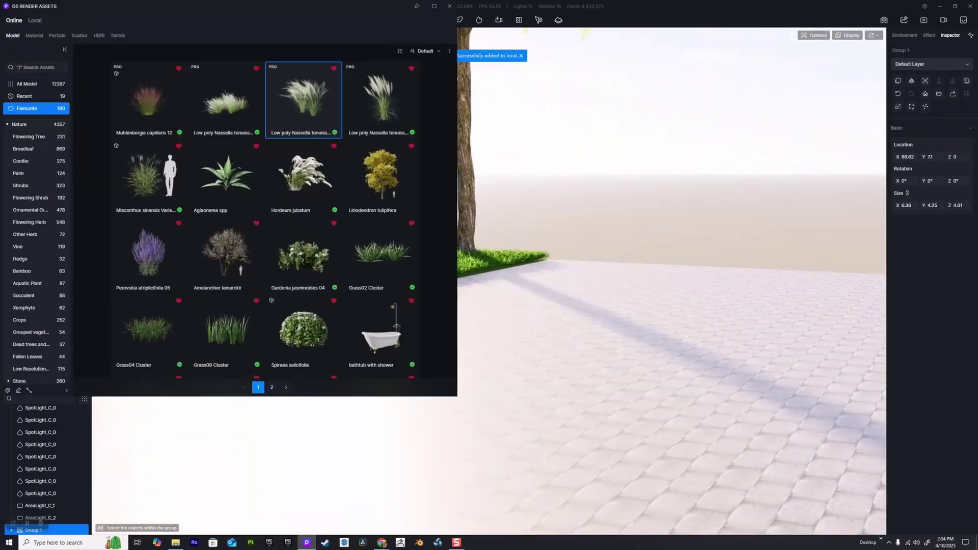
click(35, 21)
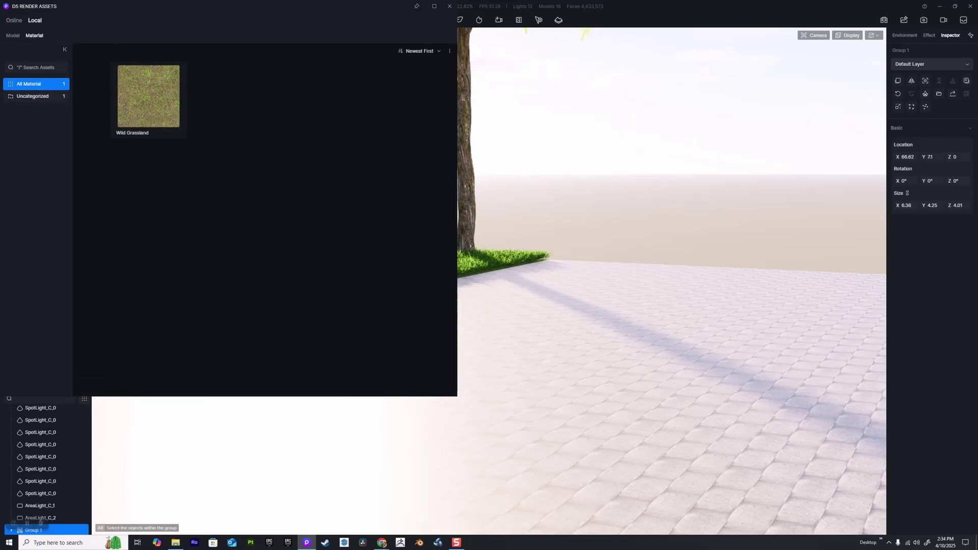
click(33, 96)
click(13, 35)
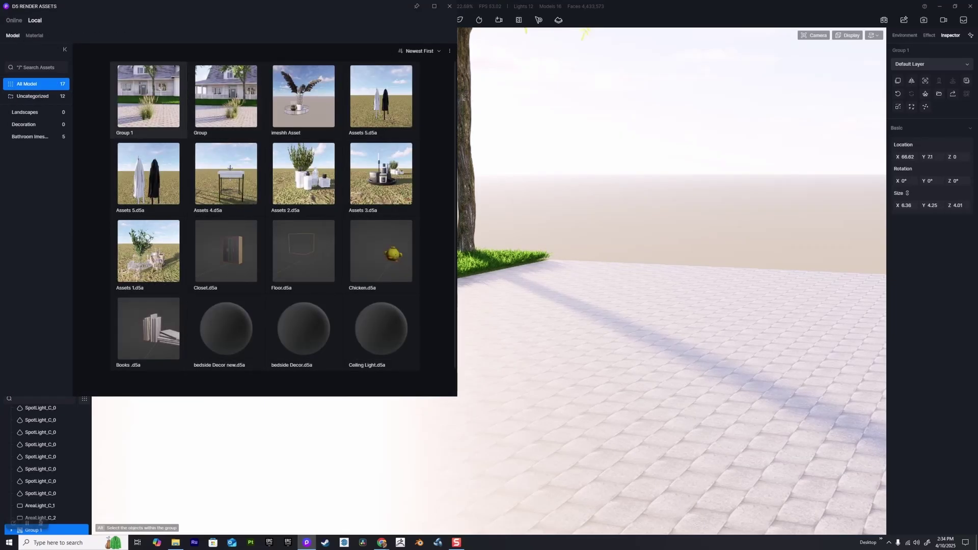
Step: Place the local assets Group 1 and Group next to each other on the open paving to form a larger grass cluster
click(148, 99)
scroll(629, 333, up, 1)
click(636, 334)
click(226, 97)
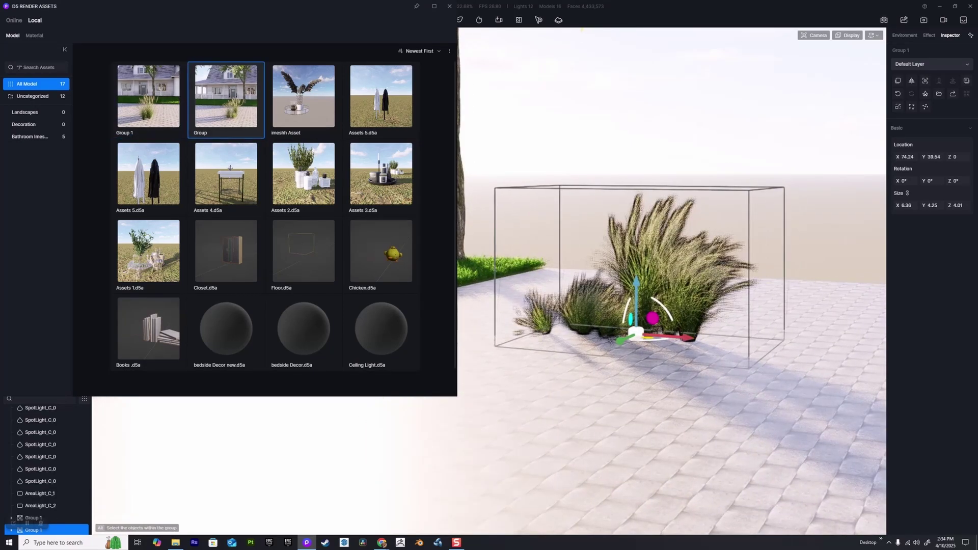
click(536, 345)
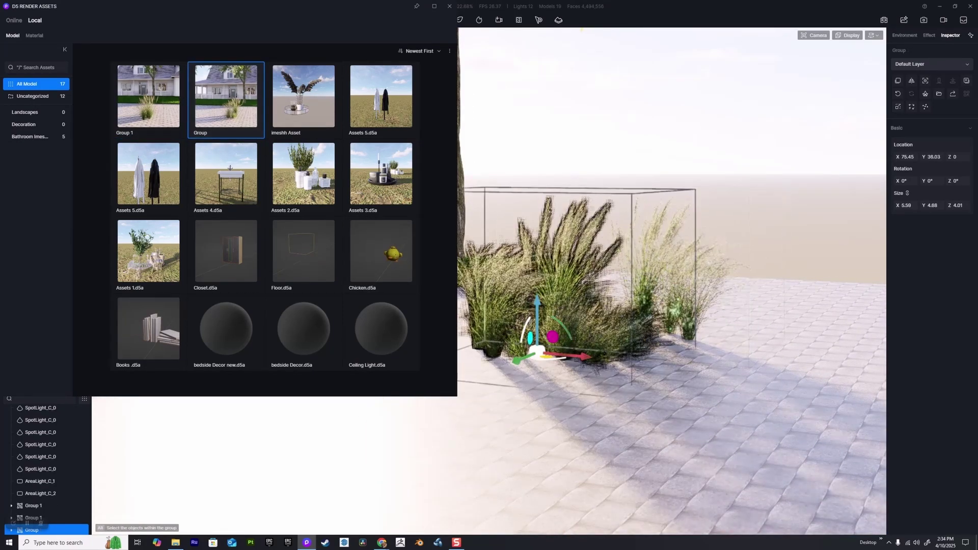
key(Escape)
scroll(586, 306, up, 1)
right_drag(586, 306, 675, 328)
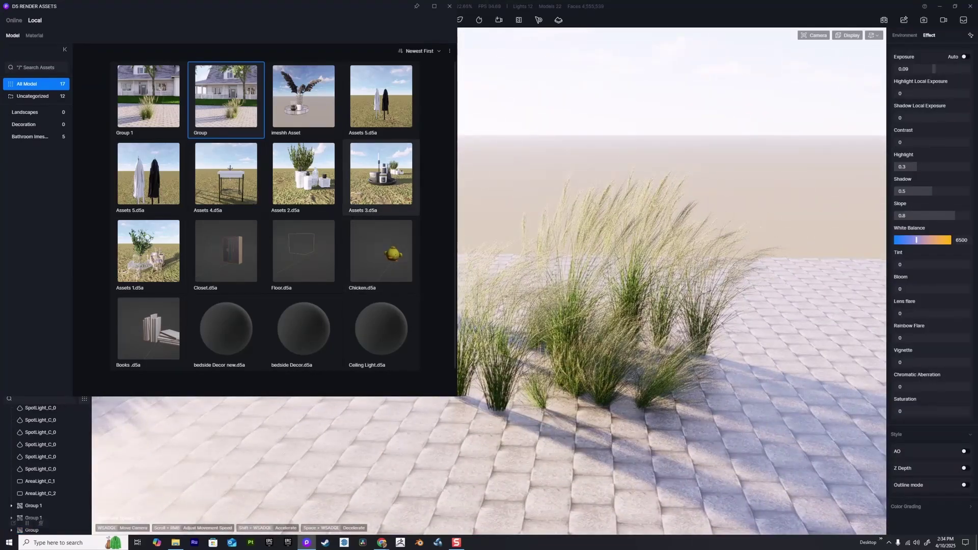
scroll(663, 331, down, 3)
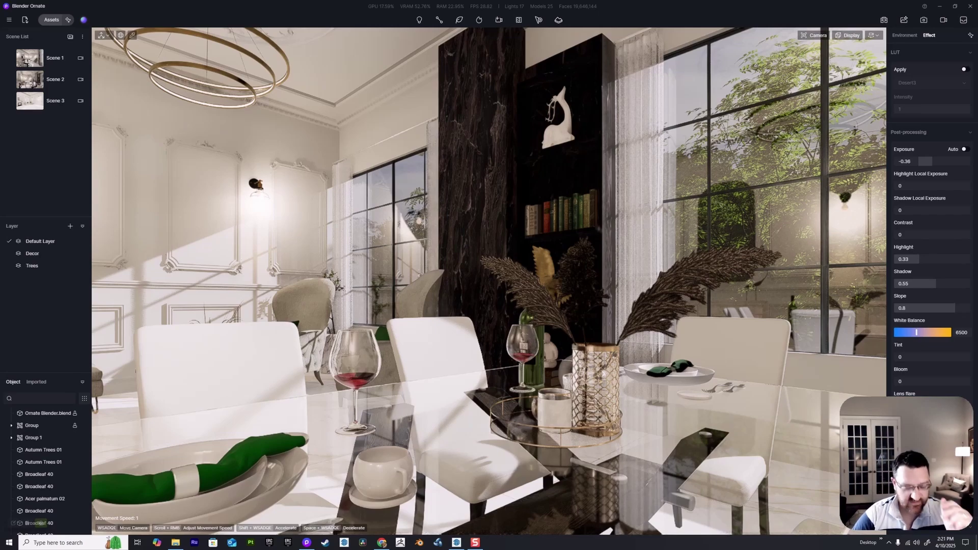
Step: Move the camera in and out over the dining table in the ornate interior, then return to the Scene 2 view
key(w)
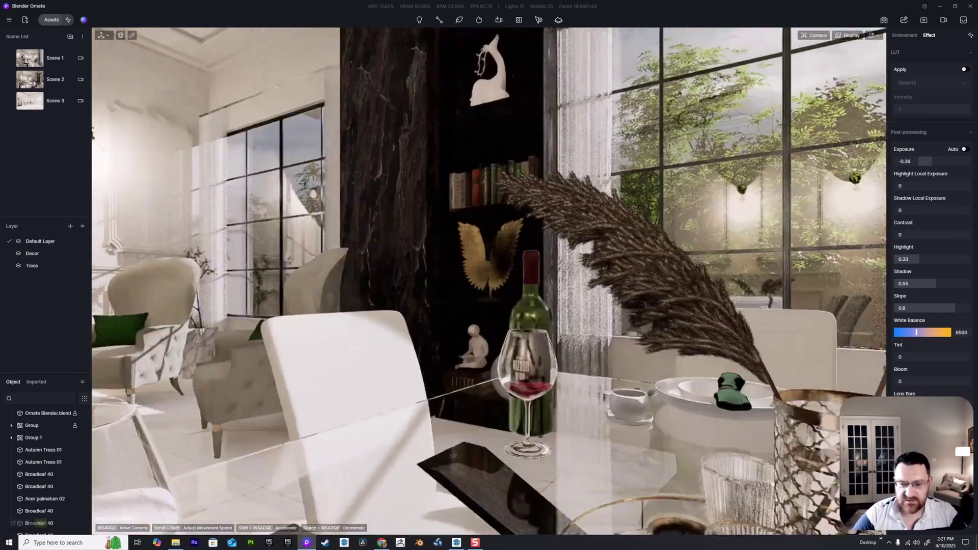
key(s)
key(s)
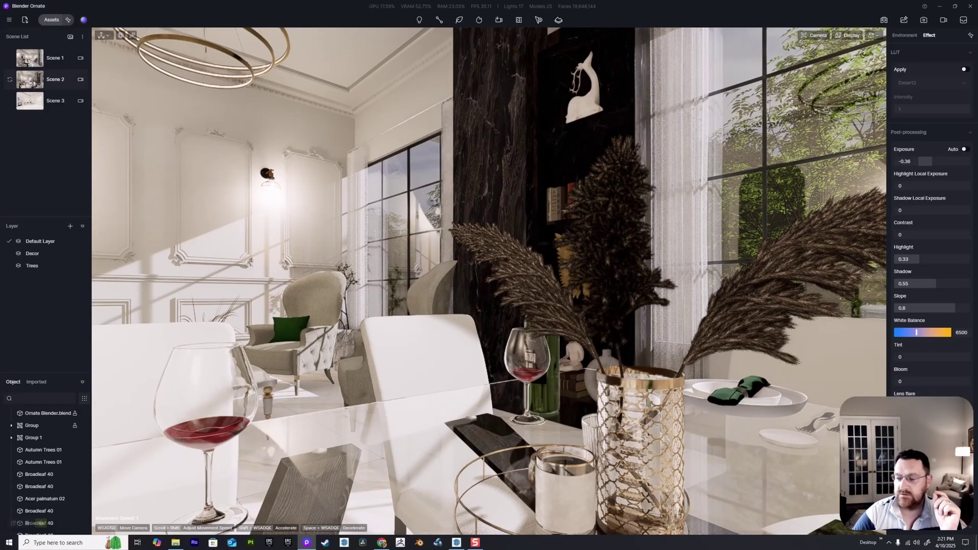
click(53, 79)
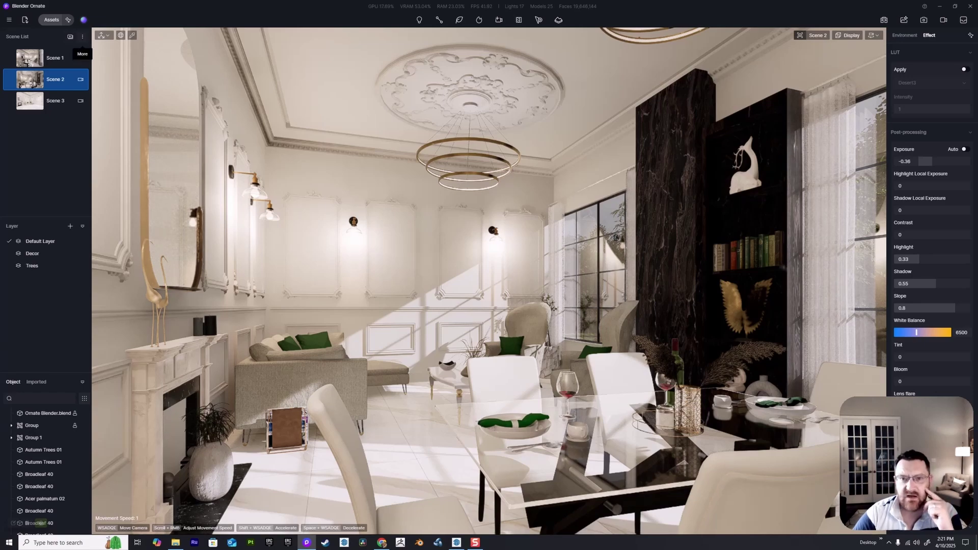
Step: Show the scene list options with Transition Animation, move into the seating area by the window, and switch to Scene 1
click(82, 37)
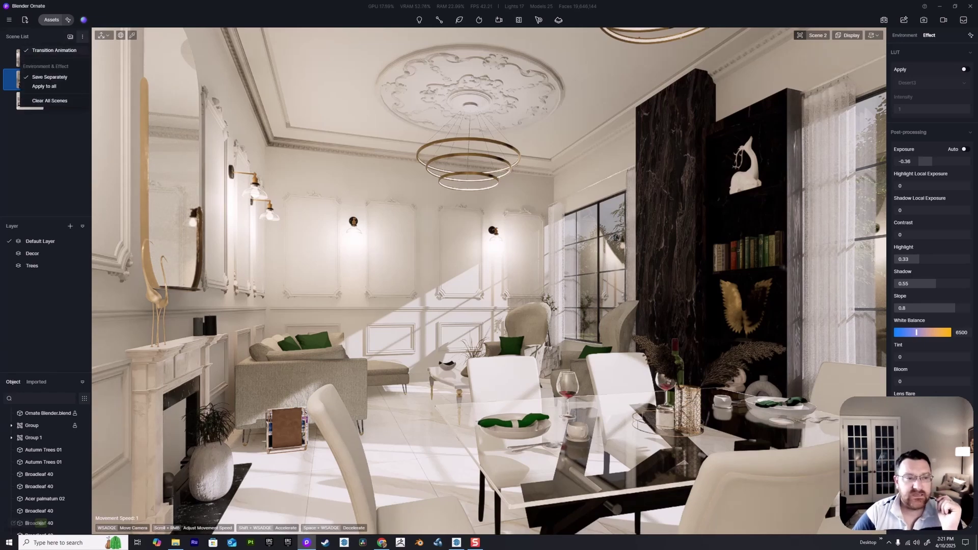
key(Escape)
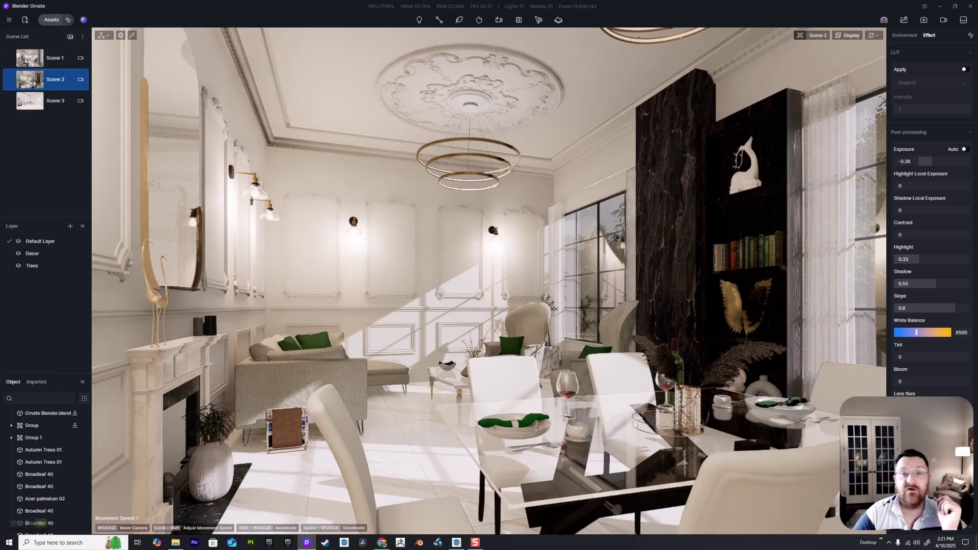
right_drag(489, 229, 514, 346)
key(w)
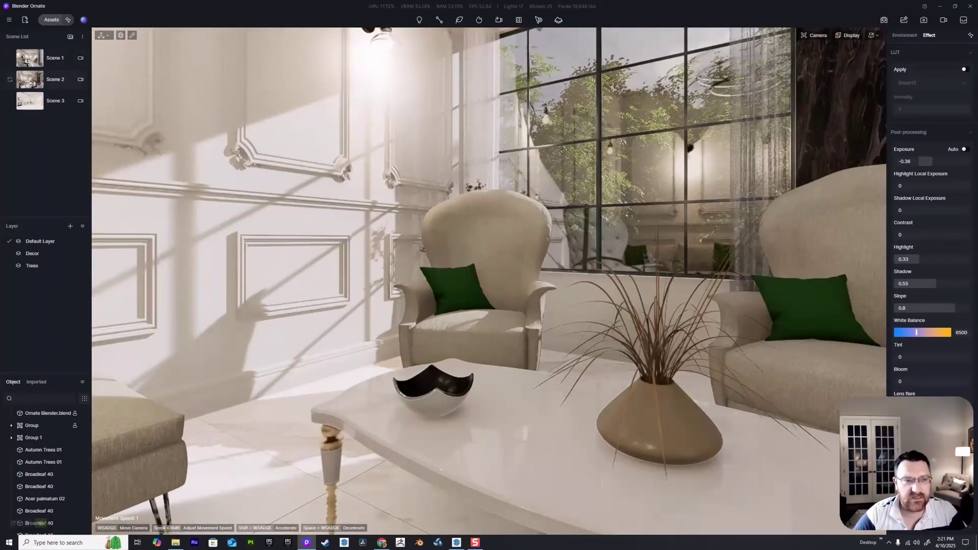
click(30, 58)
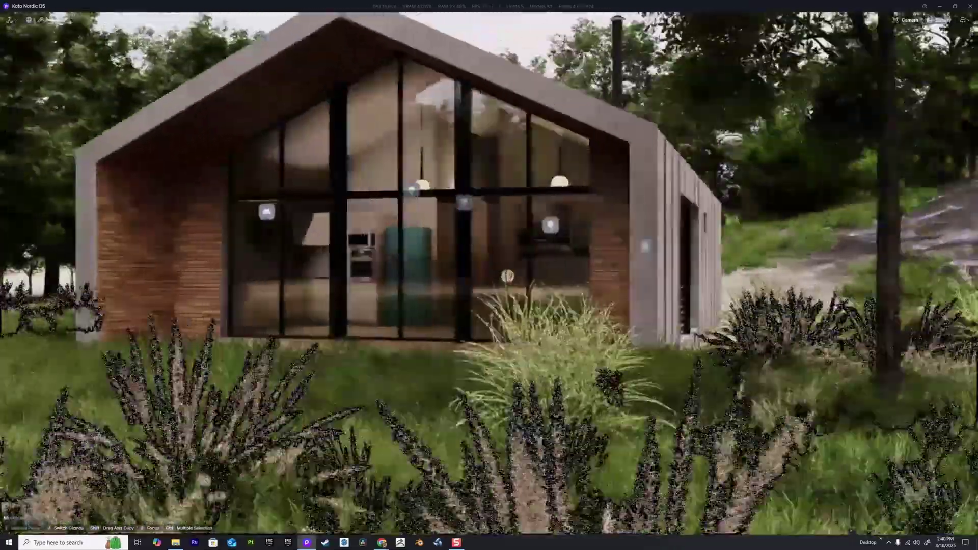
Step: Fly the camera around the glazed front of the Nordic house to view the facade and surrounding grasses
key(a)
key(s)
key(s)
key(a)
key(d)
key(w)
key(a)
key(a)
key(s)
key(s)
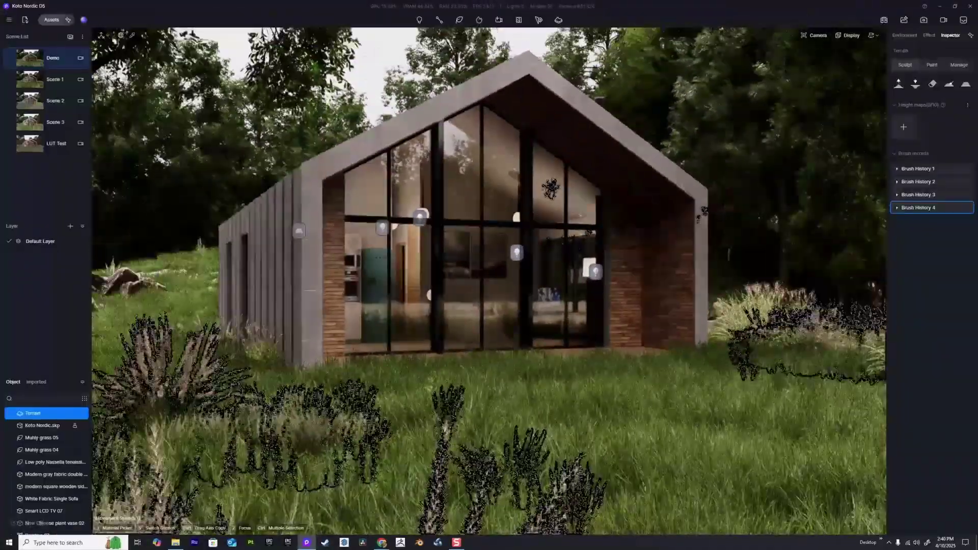
Step: Toggle the visibility of the interface sidebars and bring back the scene, layer and object lists
key(Tab)
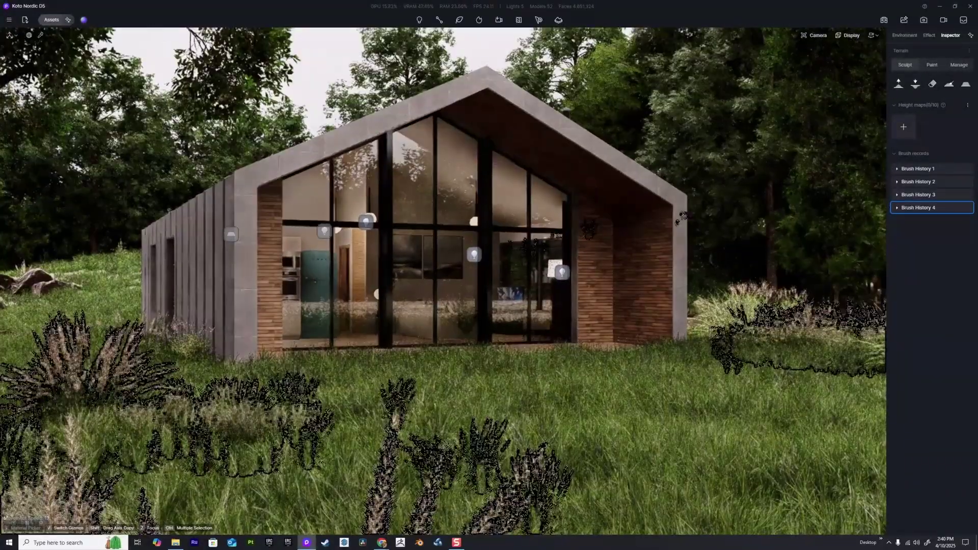
key(bracketright)
key(bracketright)
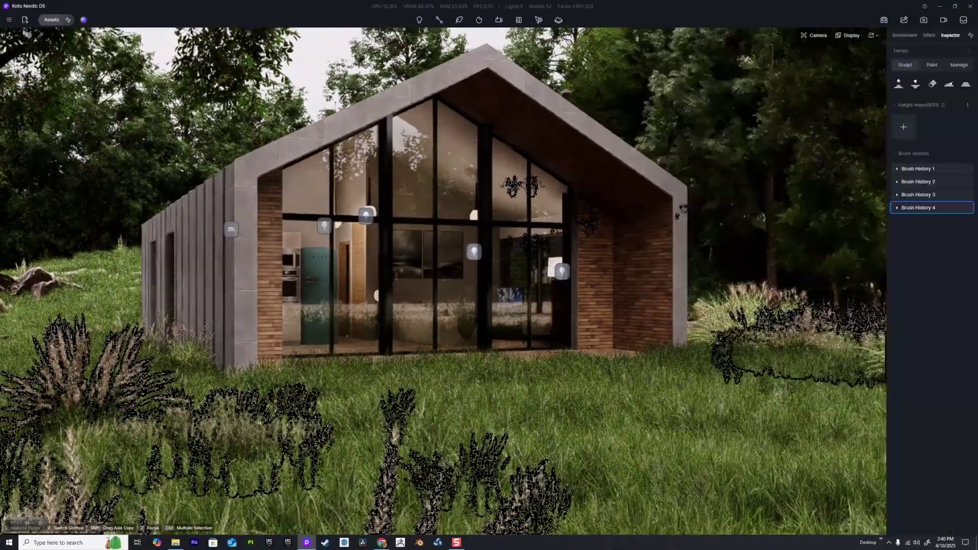
key(bracketleft)
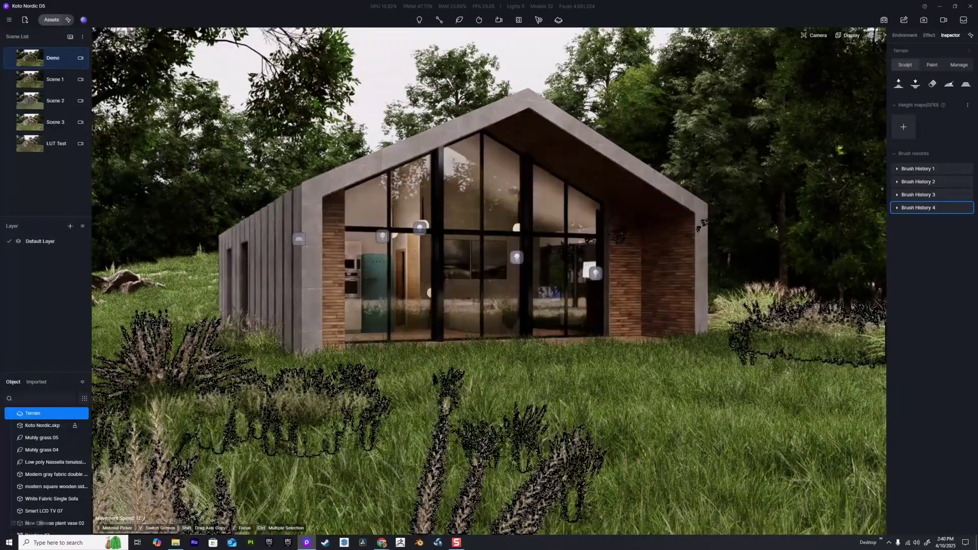
Step: Cycle repeatedly through the Environment, Effect and Inspector settings for the Nordic house scene
key(1)
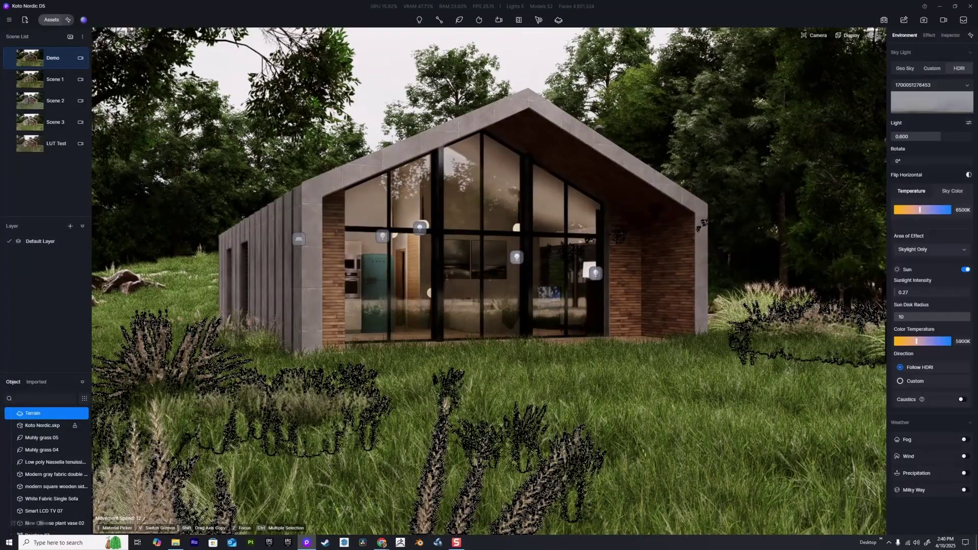
key(2)
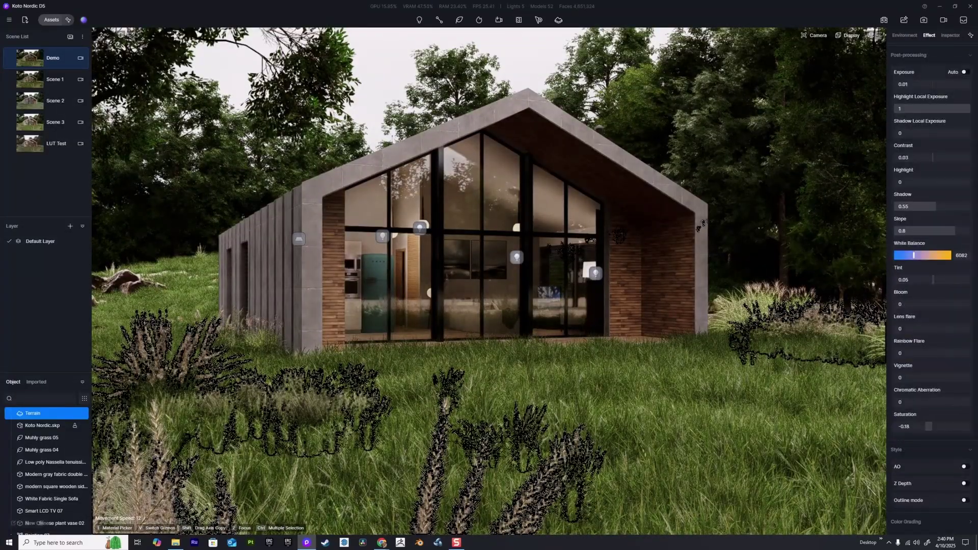
key(ctrl+3)
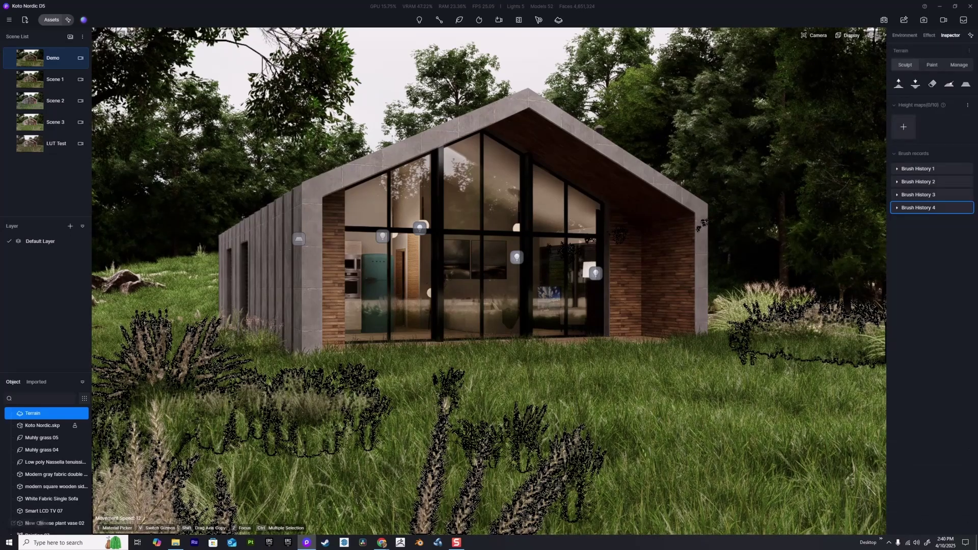
key(ctrl+1)
key(ctrl+2)
key(ctrl+3)
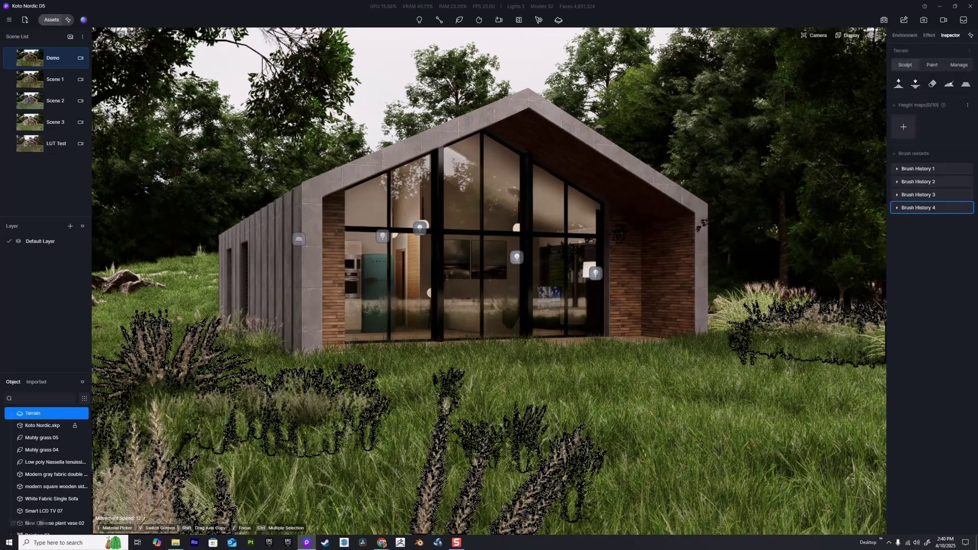
key(ctrl+1)
key(ctrl+2)
key(ctrl+3)
key(ctrl+1)
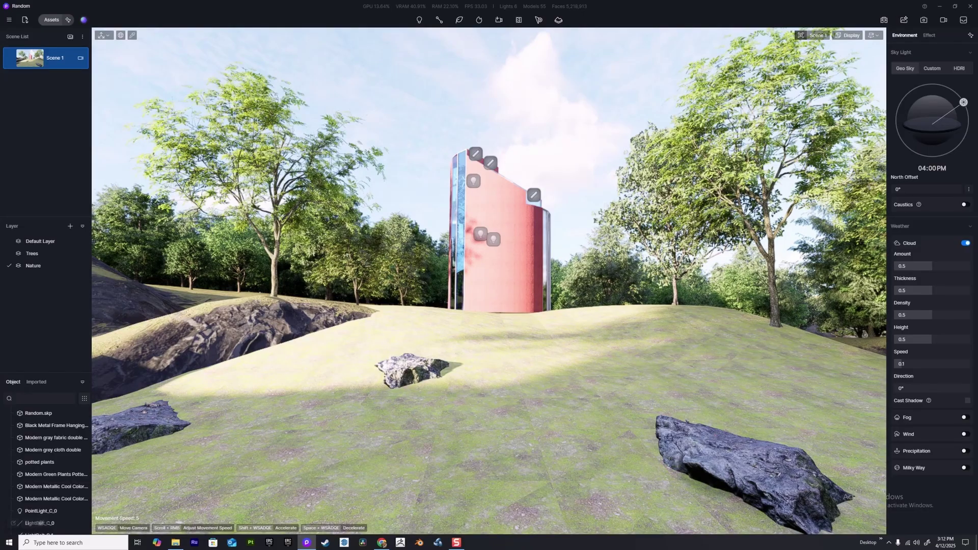
Step: Sculpt the terrain upward into rocky hills about 7 m high among the trees near the red building
right_drag(489, 281, 407, 281)
key(w)
key(e)
key(w)
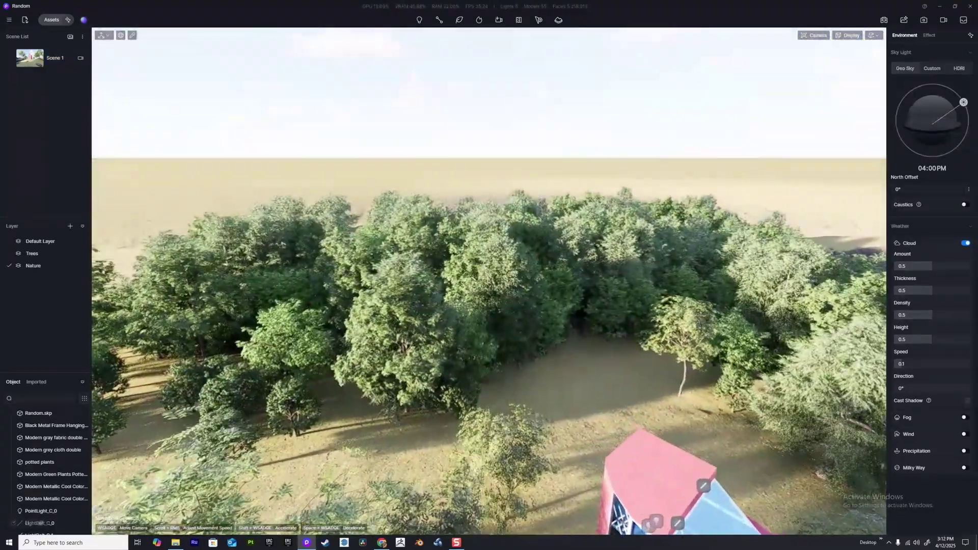
scroll(51, 462, up, 1)
click(41, 413)
click(899, 84)
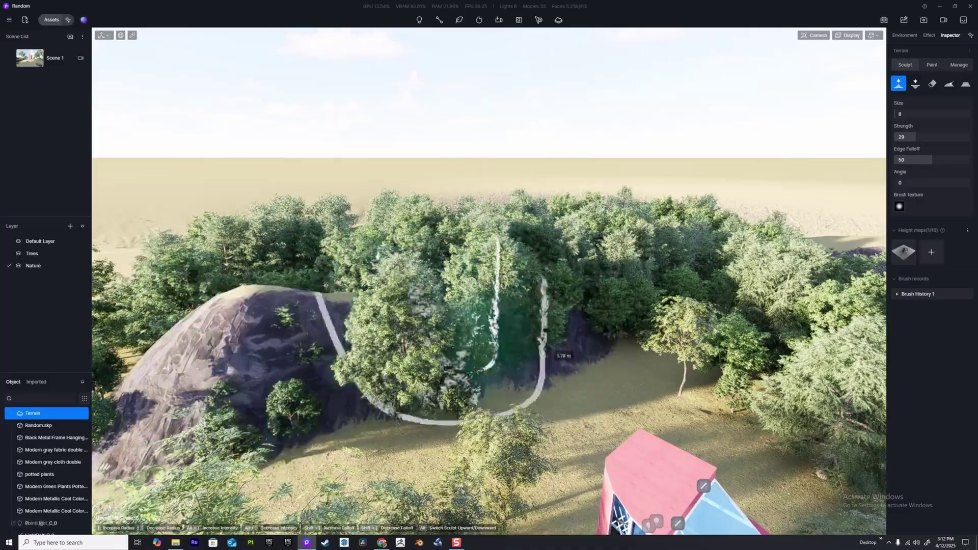
drag(600, 355, 563, 342)
key(q)
key(w)
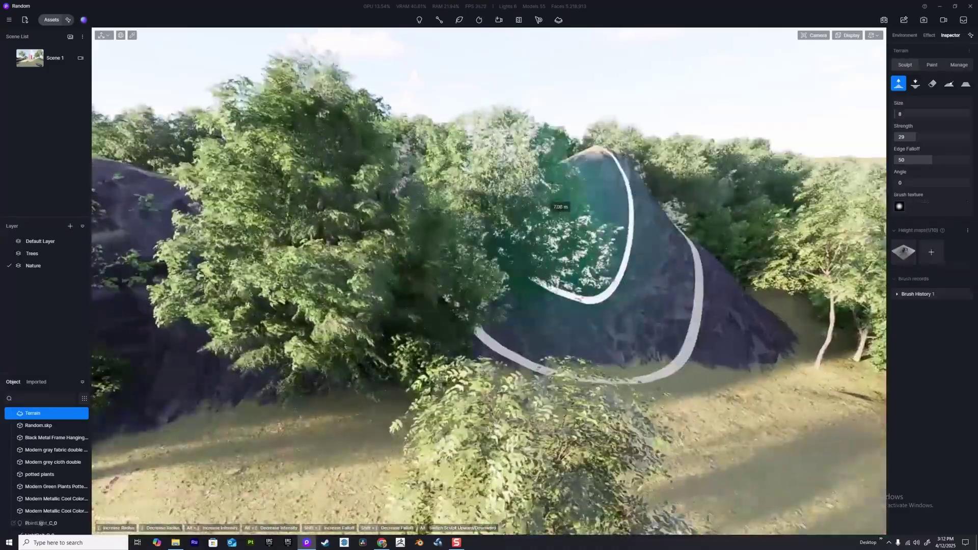
key(Escape)
Step: Move around the raised hills to examine how the trees sit on the sculpted slopes, then select the terrain
key(a)
key(s)
key(w)
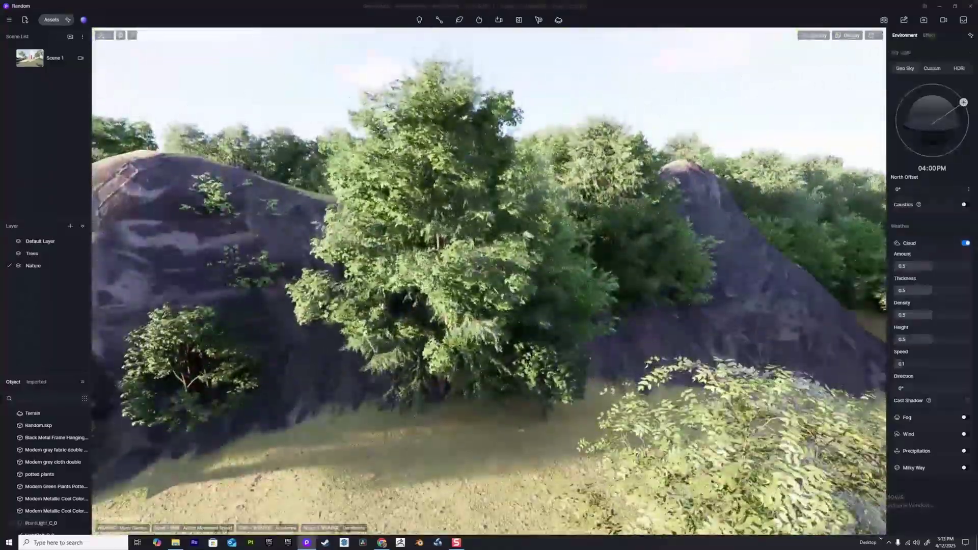
key(s)
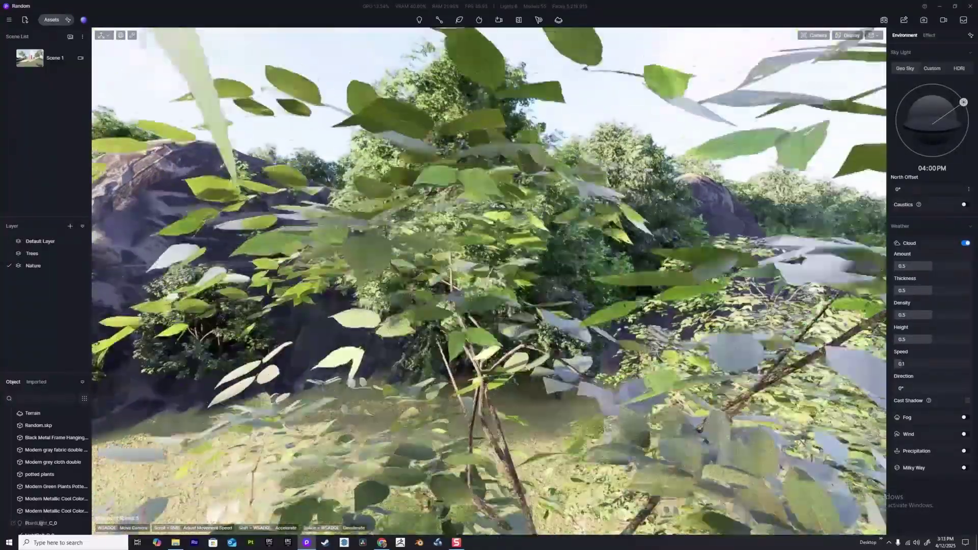
key(w)
key(a)
click(468, 244)
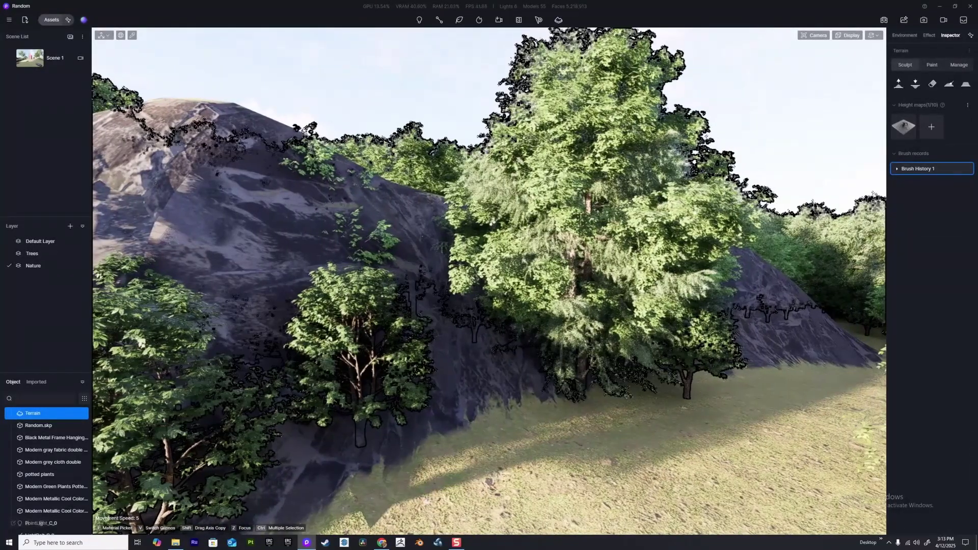
Step: Re-scatter the trees of Brush History 1 over the sculpted hills and inspect their placement on the slopes
mouse_move(934, 169)
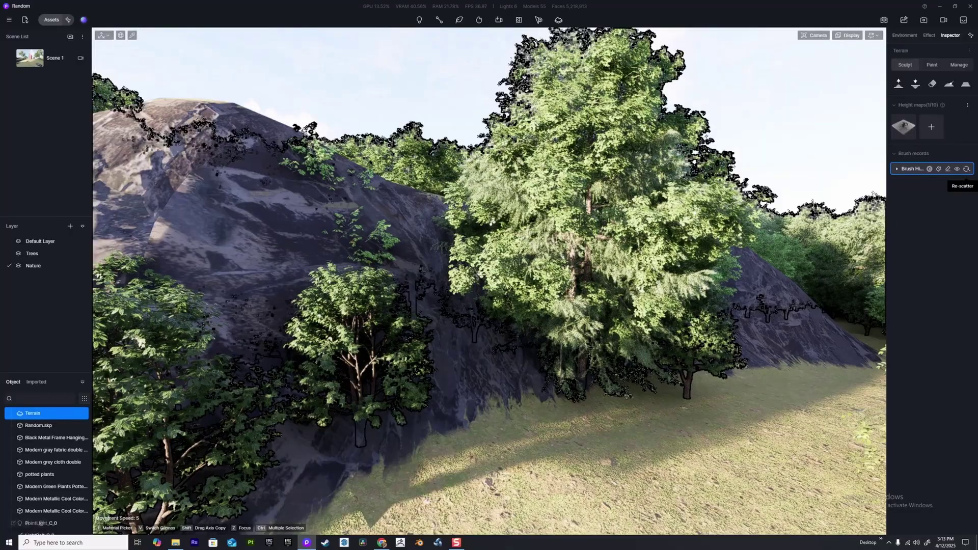
click(967, 169)
key(d)
key(w)
key(s)
key(a)
key(s)
key(d)
key(w)
key(s)
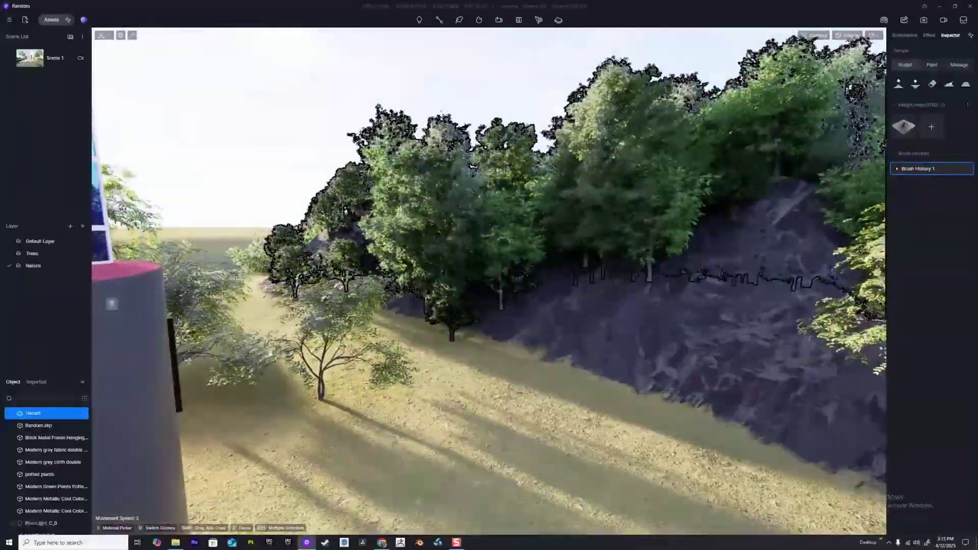
key(w)
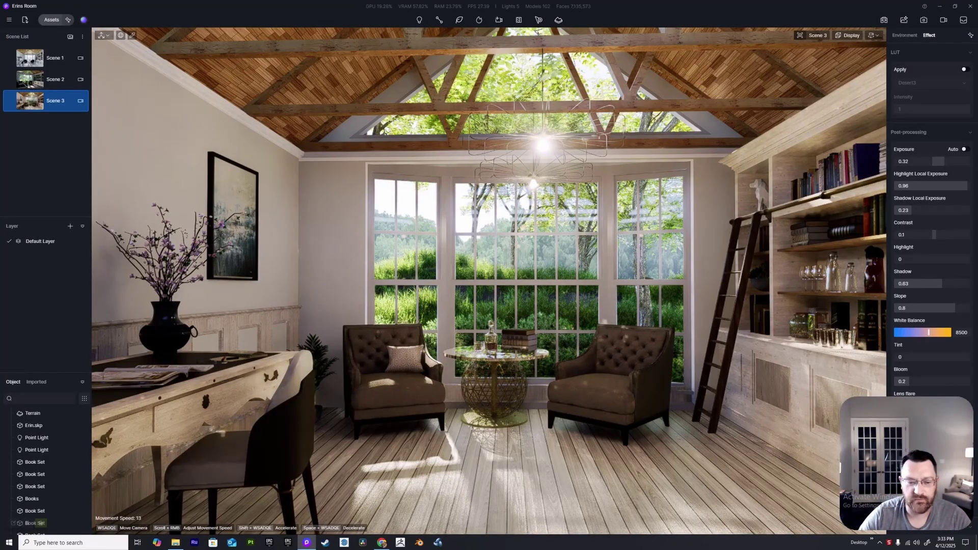
Step: Darken the tree foliage material outside the window by setting its base color value to 51, and return to Scene 3
key(w)
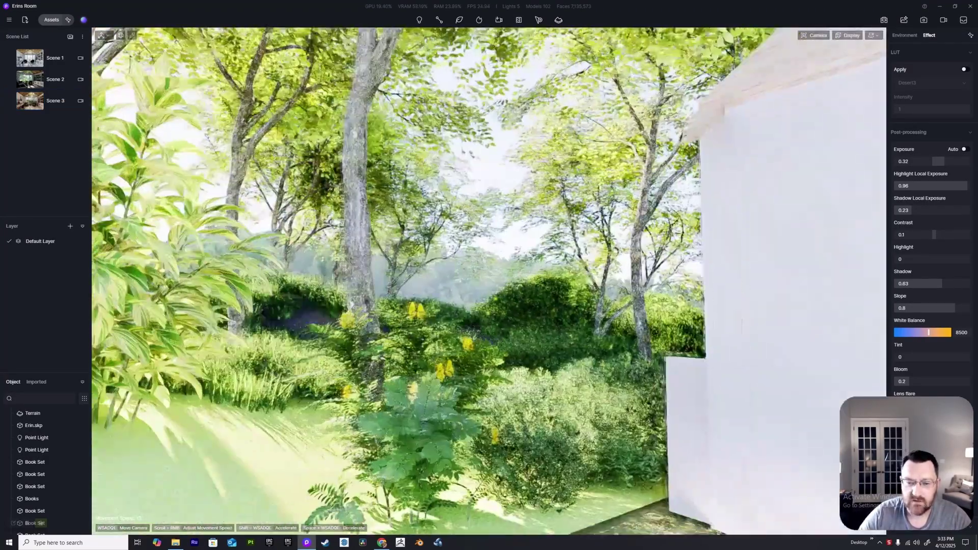
key(w)
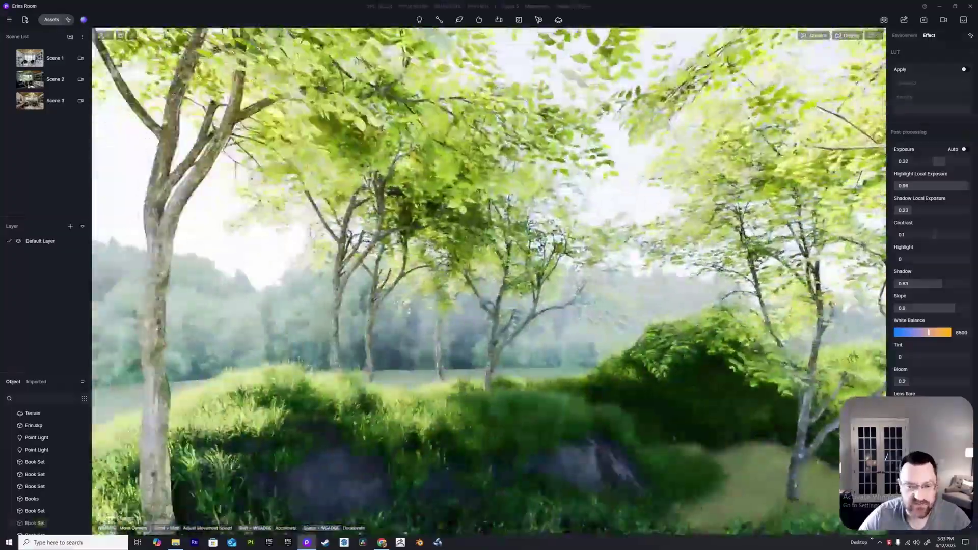
key(w)
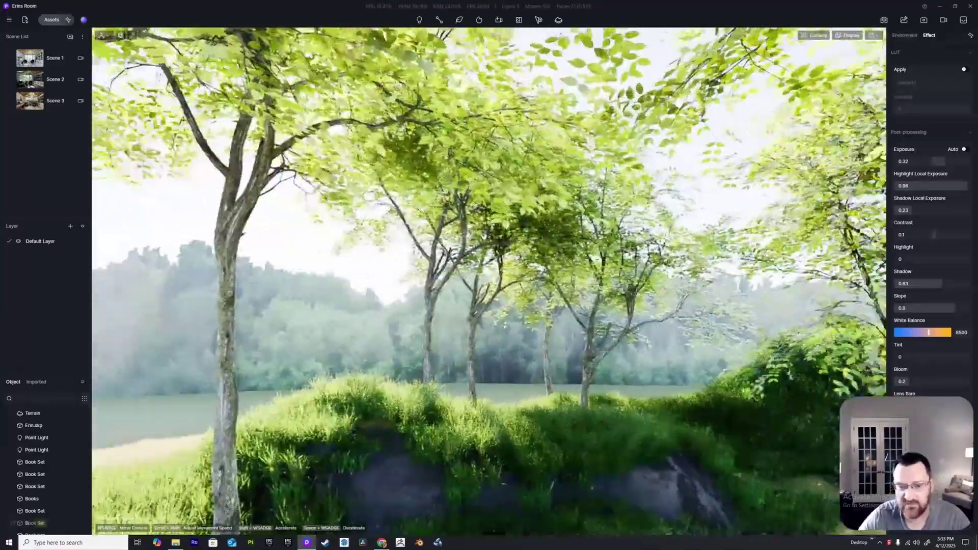
key(w)
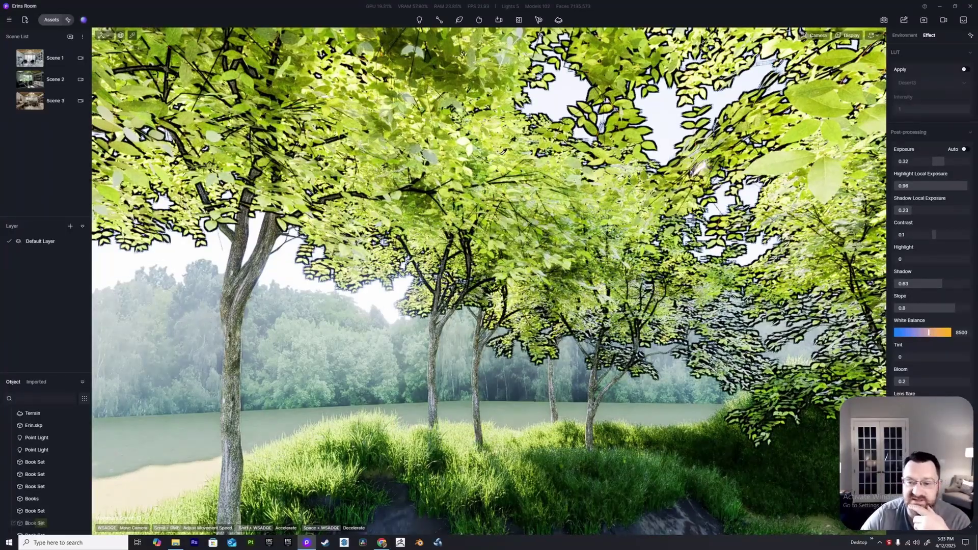
click(494, 131)
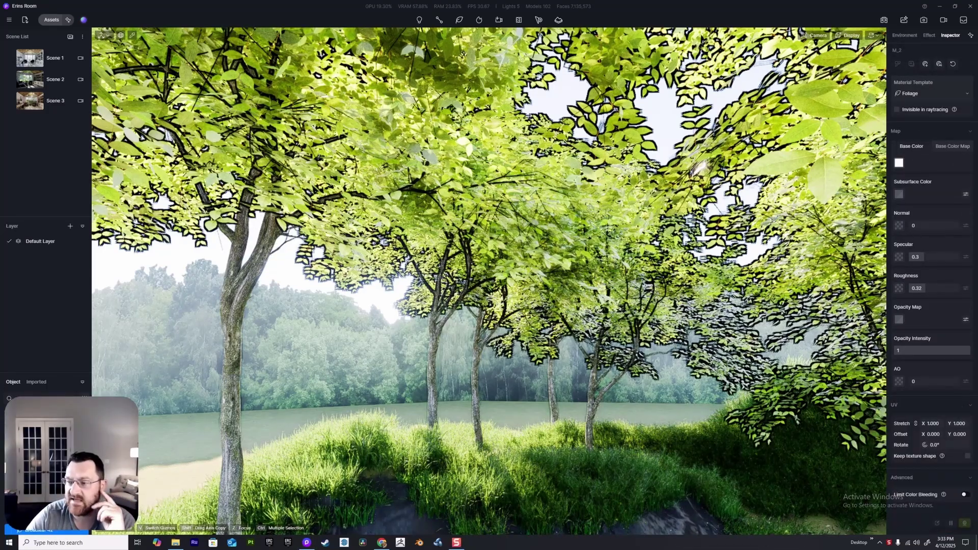
click(899, 162)
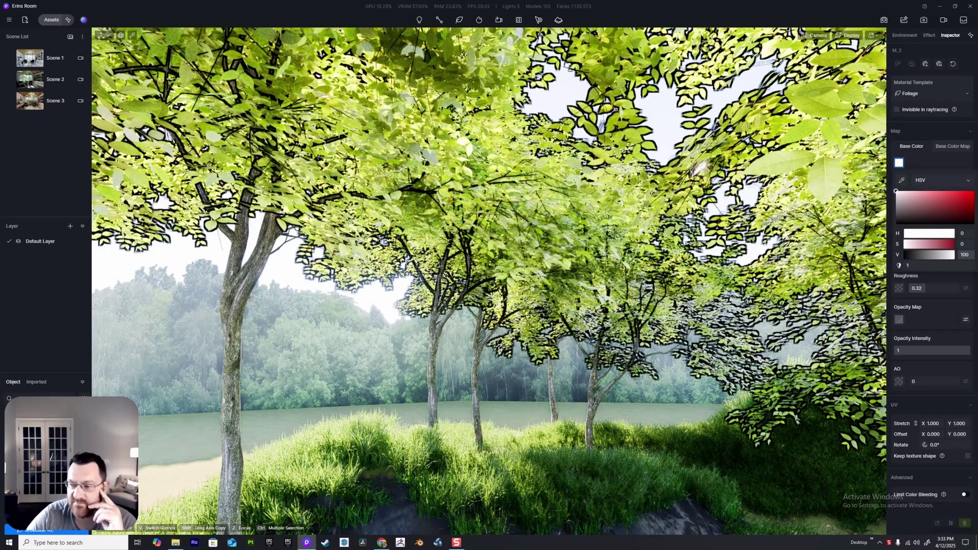
drag(896, 191, 896, 207)
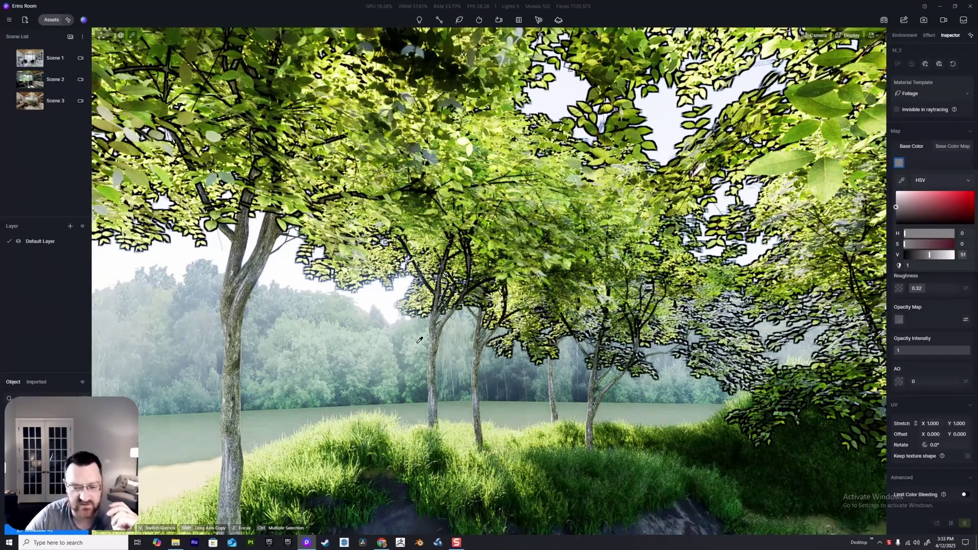
click(55, 100)
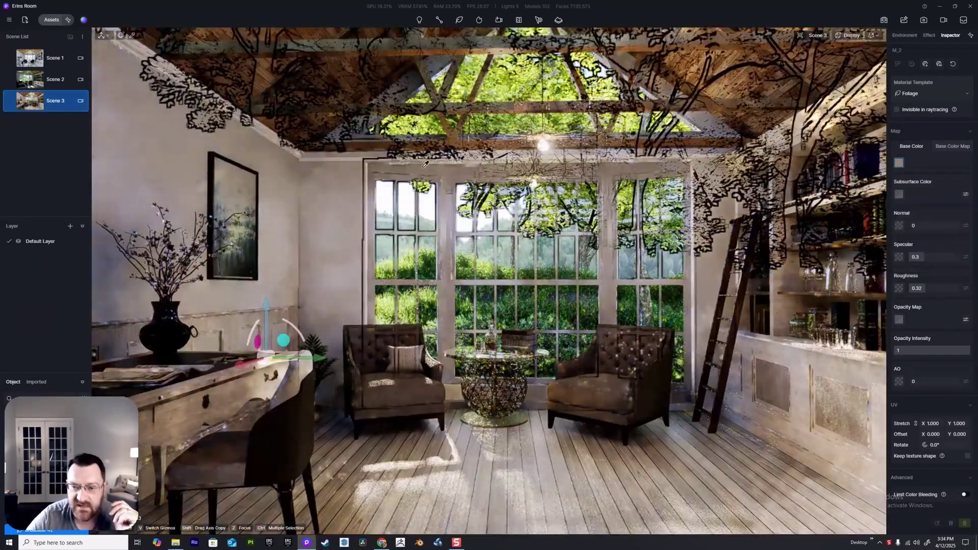
Step: Try darkening the material of the grass on the mound outside by setting its base color value to 9
click(560, 80)
scroll(625, 206, up, 4)
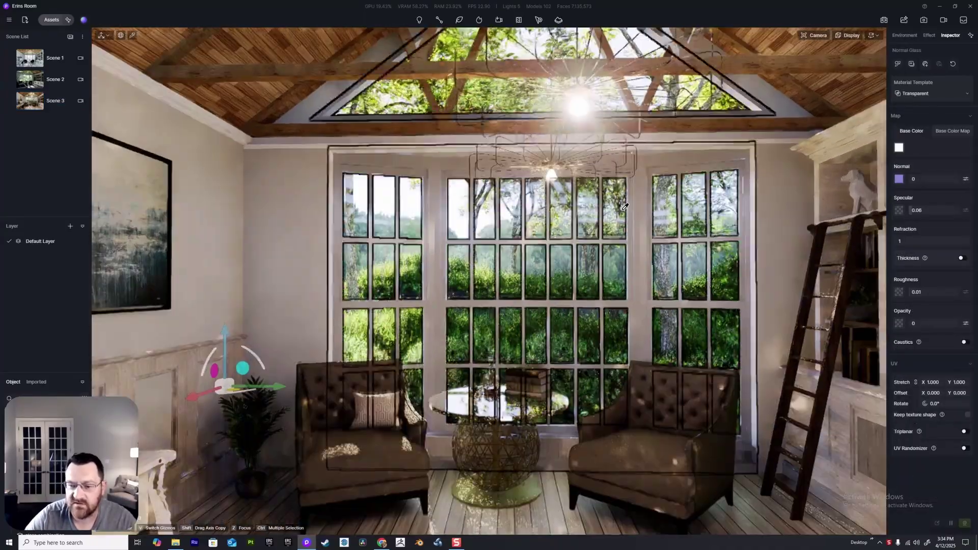
scroll(625, 206, up, 10)
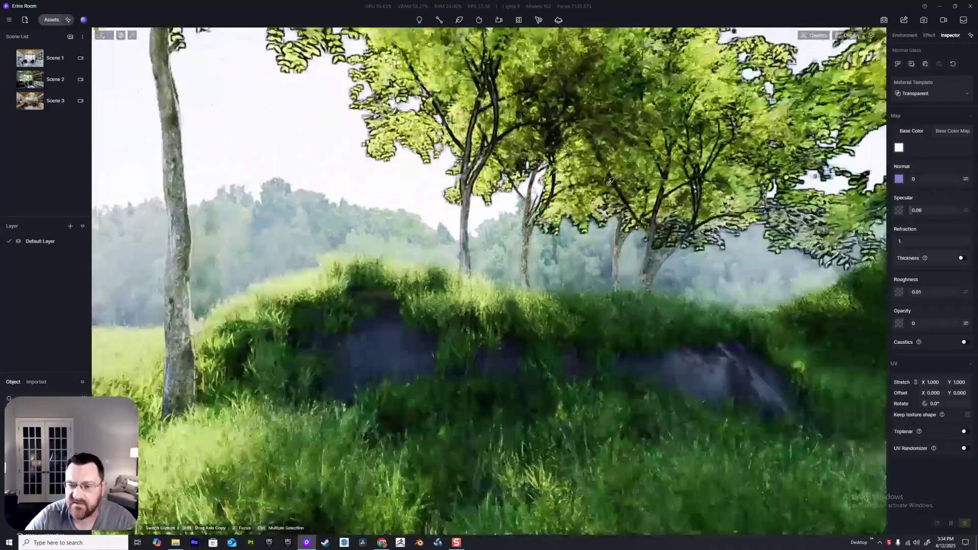
scroll(591, 173, up, 10)
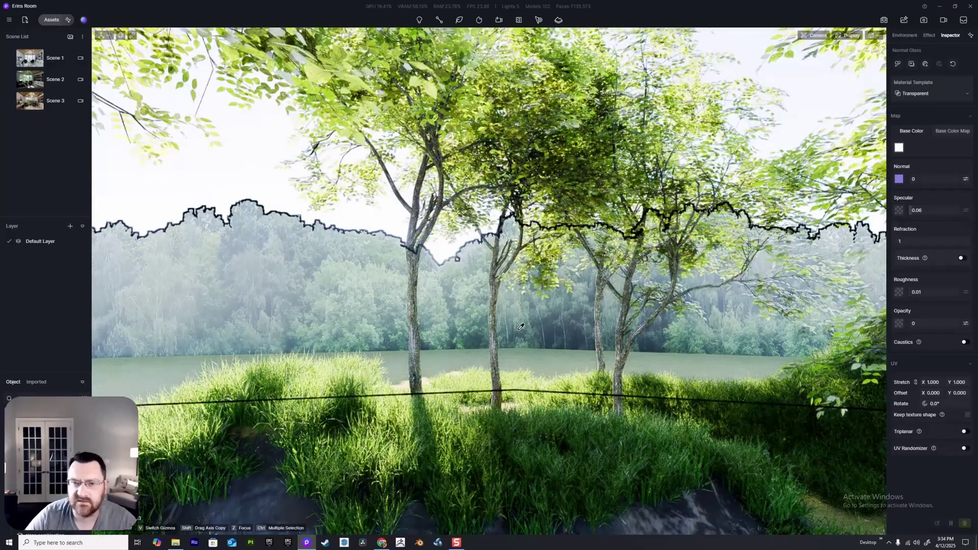
right_drag(525, 378, 542, 335)
middle_drag(594, 421, 601, 397)
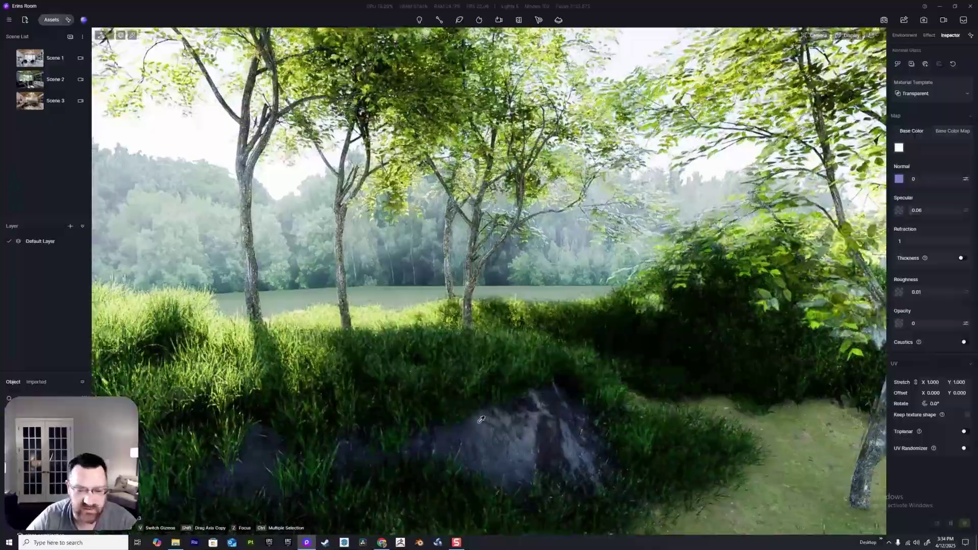
middle_drag(481, 420, 528, 393)
click(527, 393)
right_drag(528, 394, 755, 451)
key(s)
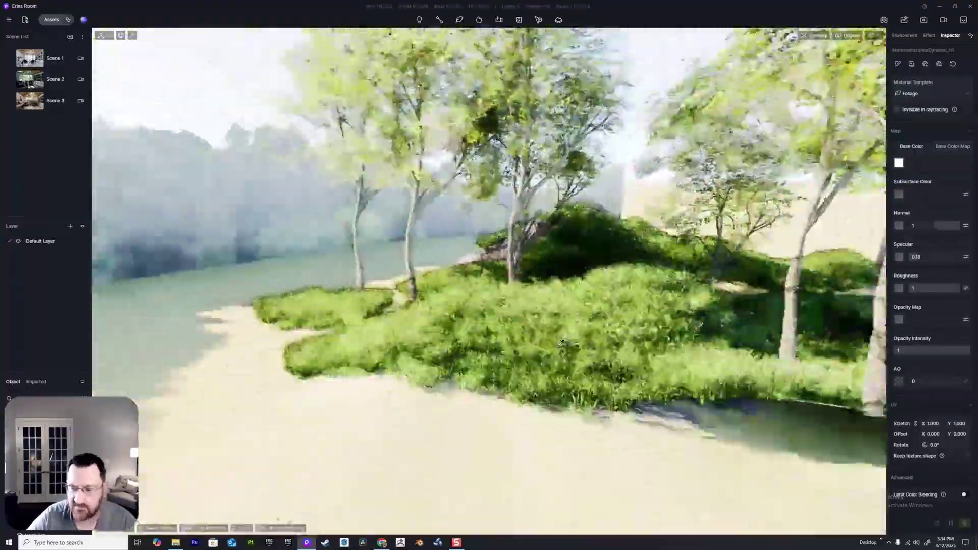
key(Escape)
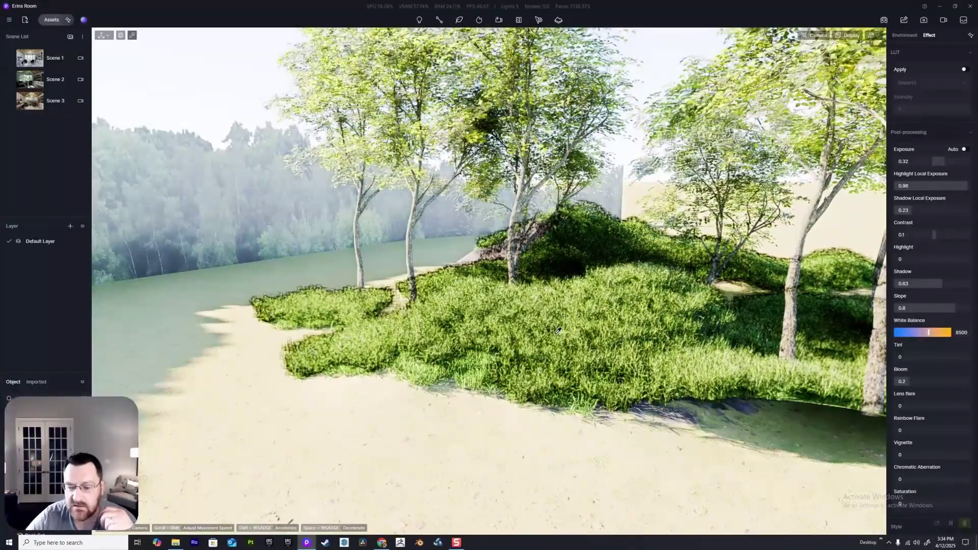
click(552, 331)
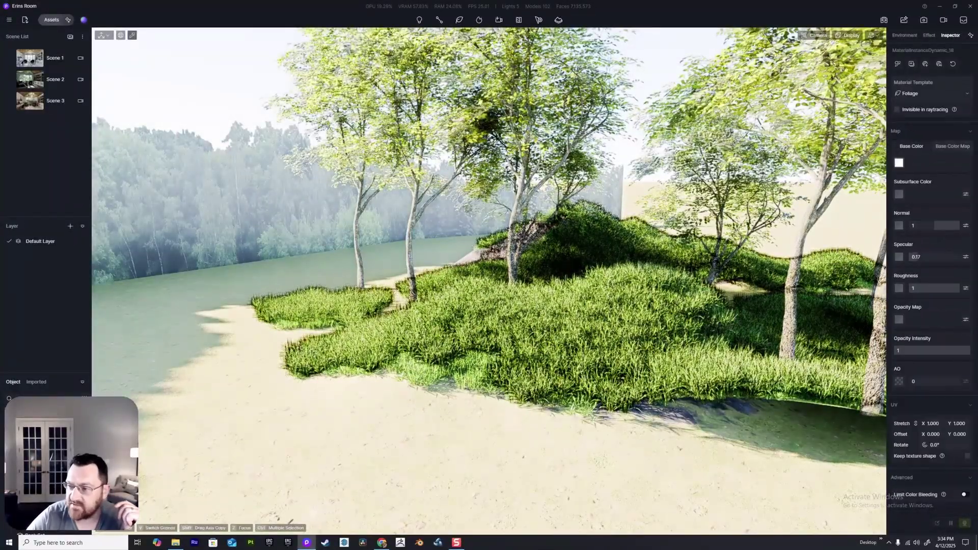
click(900, 164)
drag(897, 191, 898, 217)
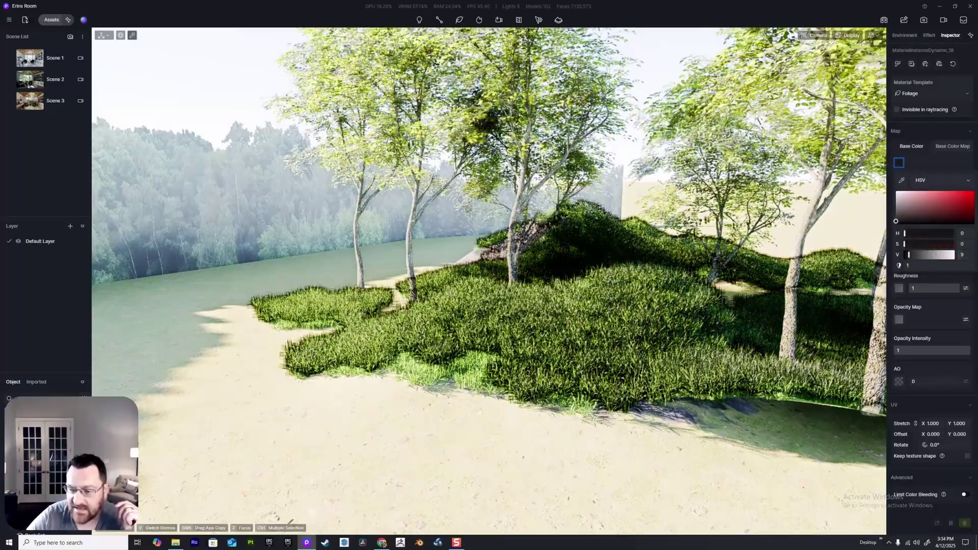
Step: Examine the darkened grass up close and sample a neighboring foliage material for comparison
right_drag(696, 412, 682, 419)
key(w)
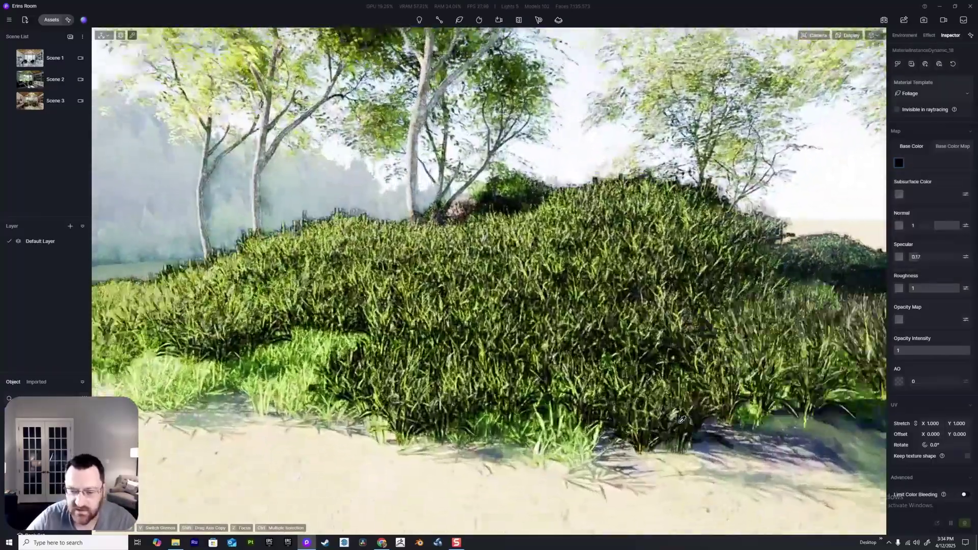
scroll(681, 420, down, 10)
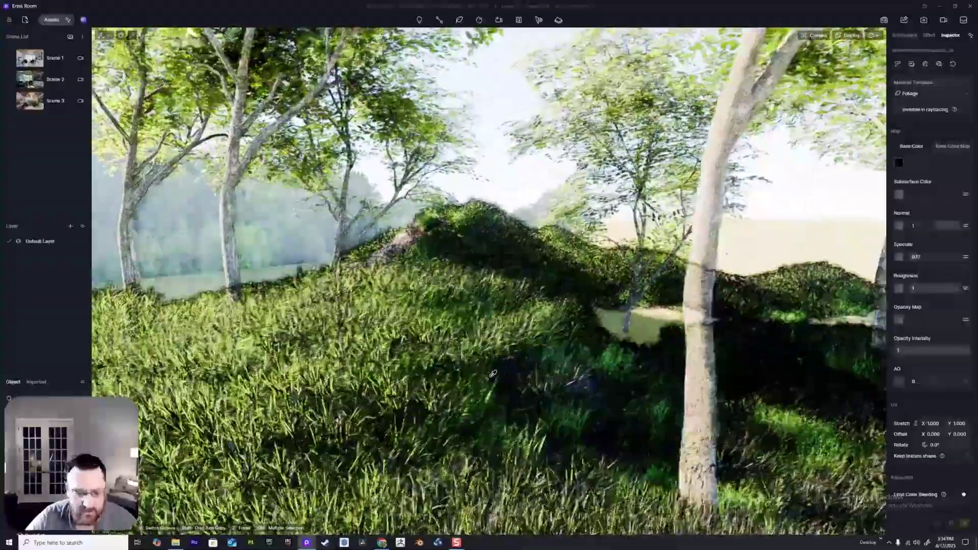
scroll(655, 363, up, 4)
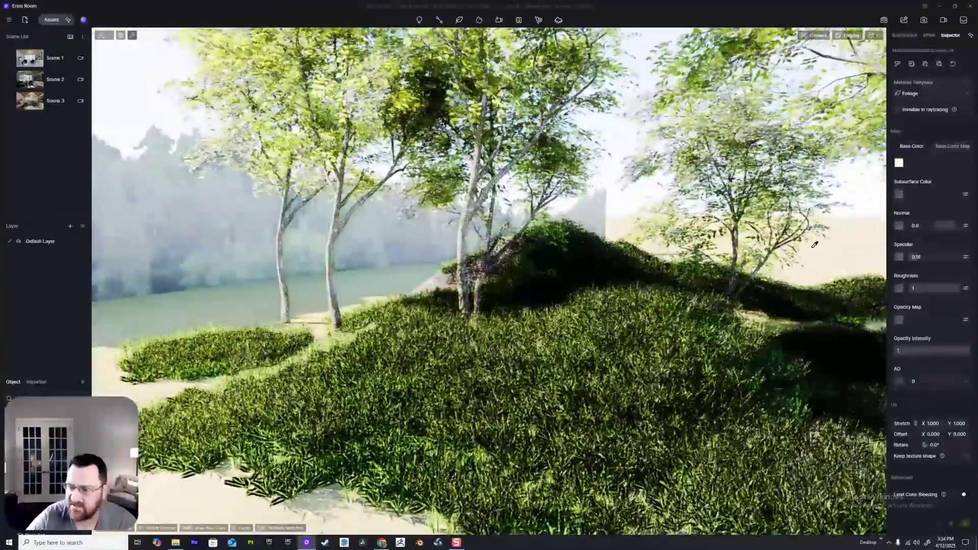
click(607, 357)
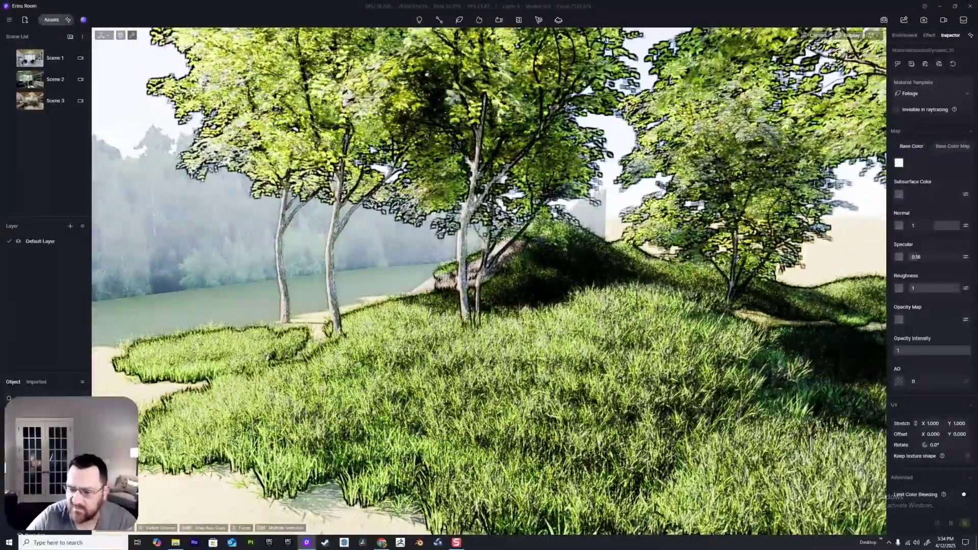
scroll(587, 371, down, 3)
Step: Reset the mound grass material's base color value to 100 and lower it moderately toward grey
click(583, 372)
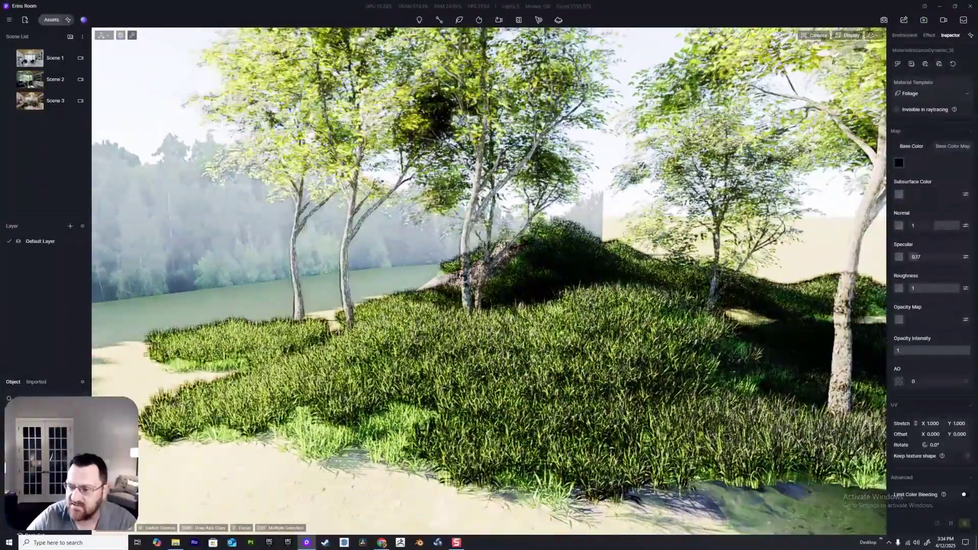
key(w)
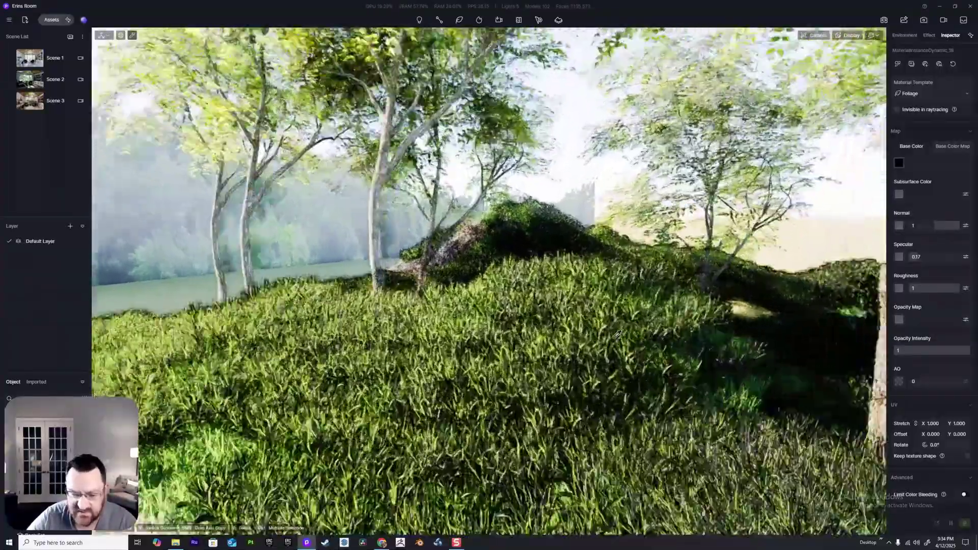
key(a)
key(e)
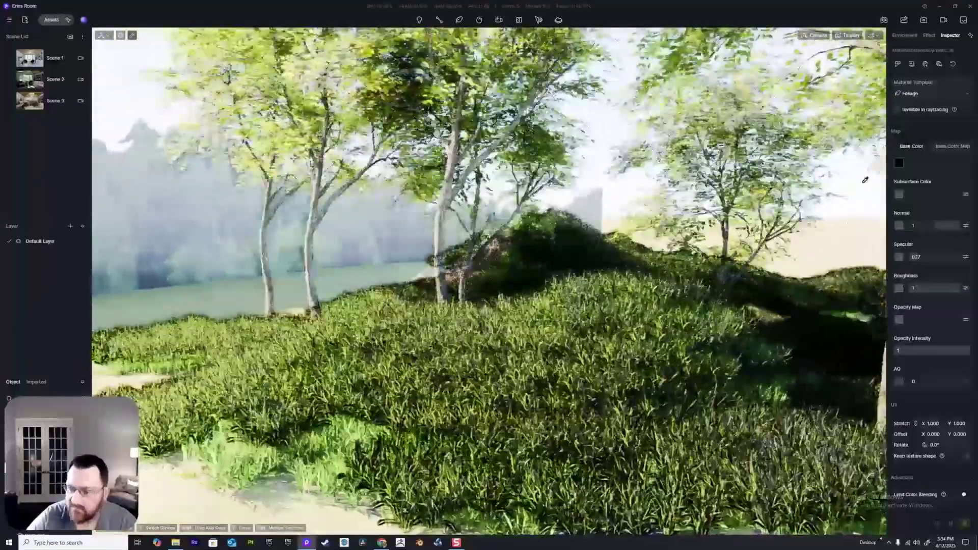
click(899, 163)
drag(905, 255, 954, 255)
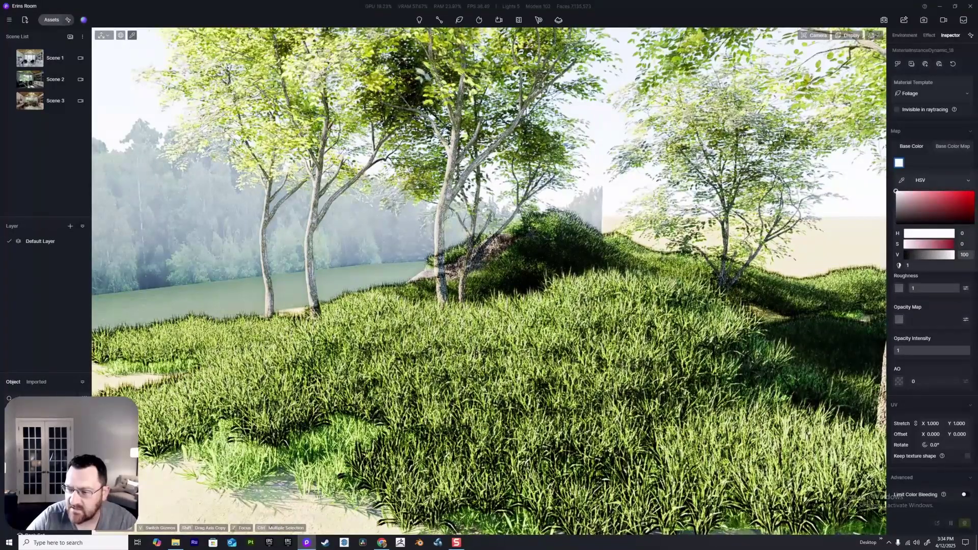
drag(896, 191, 895, 207)
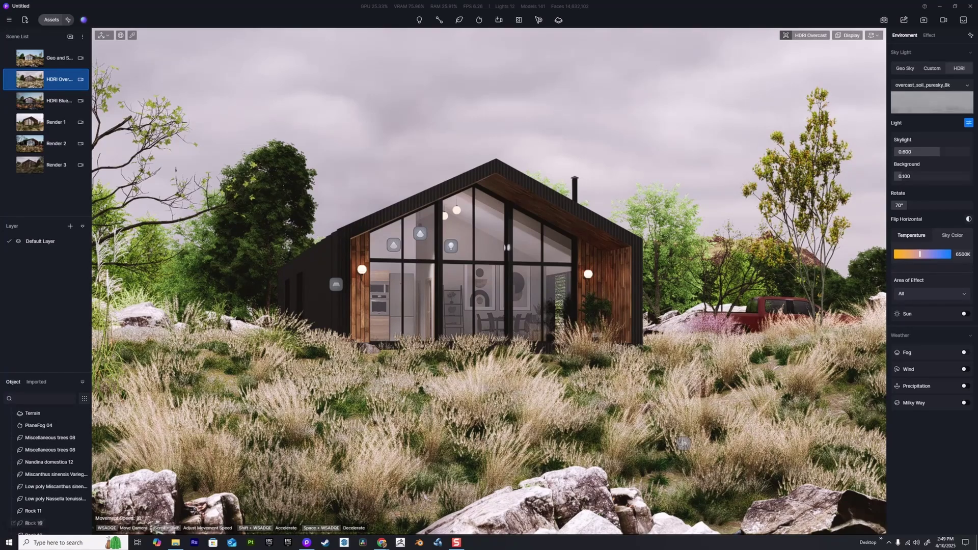
Step: Enable fog for the HDRI overcast scene with intensity 1.65, height 0.36, falloff 0.44 and a start distance of 47 m
click(965, 353)
drag(910, 365, 921, 391)
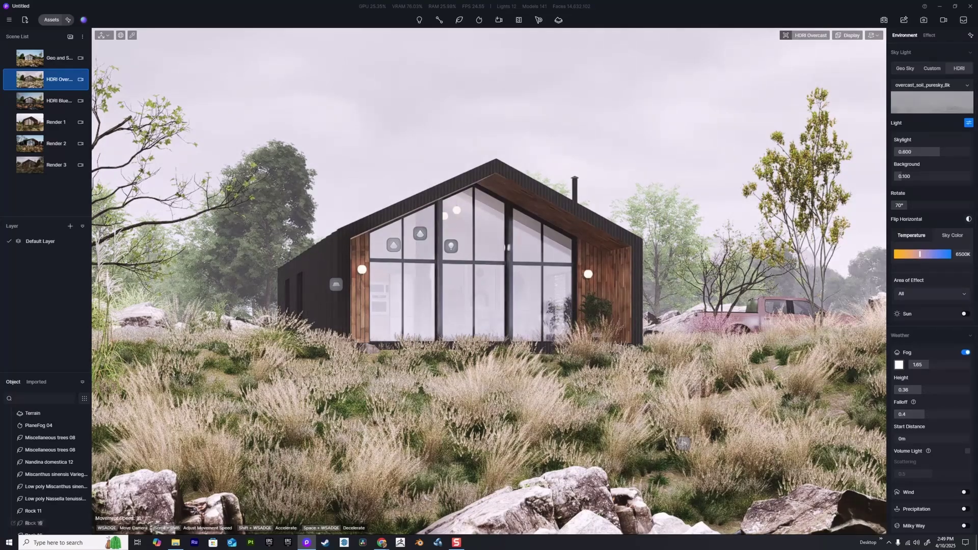
drag(898, 438, 927, 415)
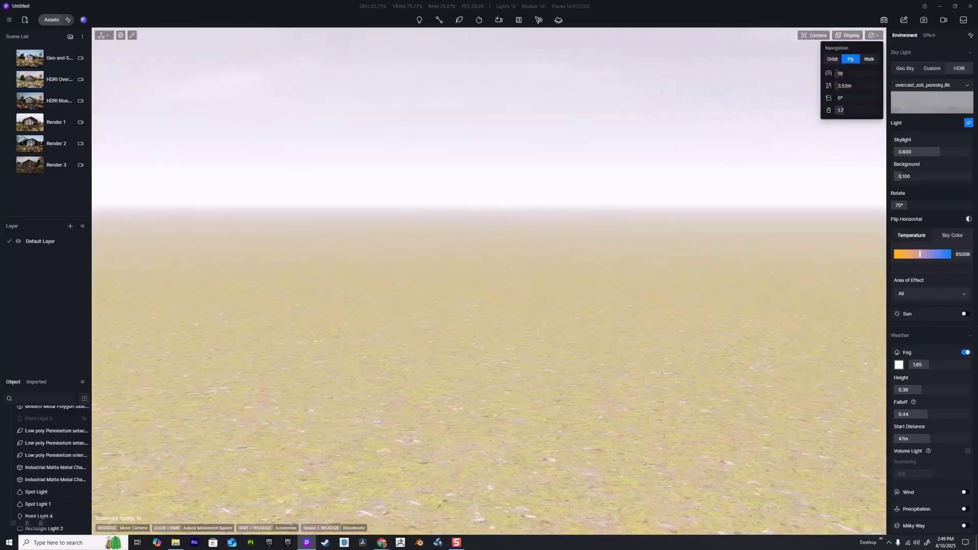
Step: Place a PlaneFog 04 particle from the Smoke assets on the open ground
click(51, 20)
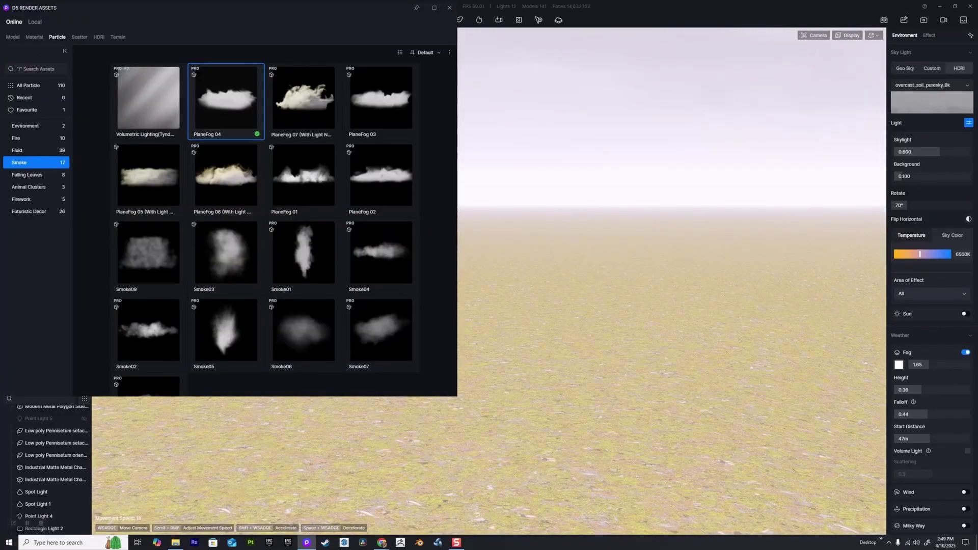
click(12, 37)
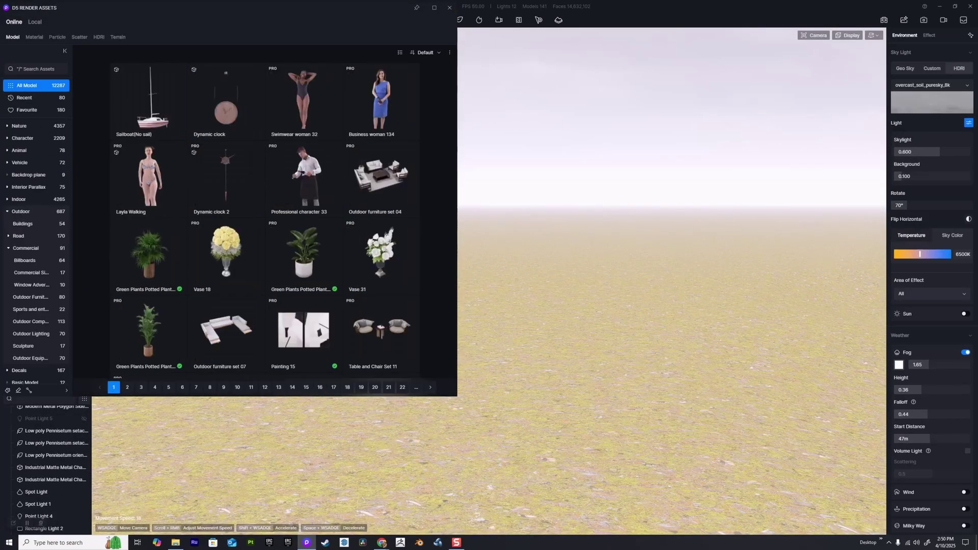
click(57, 37)
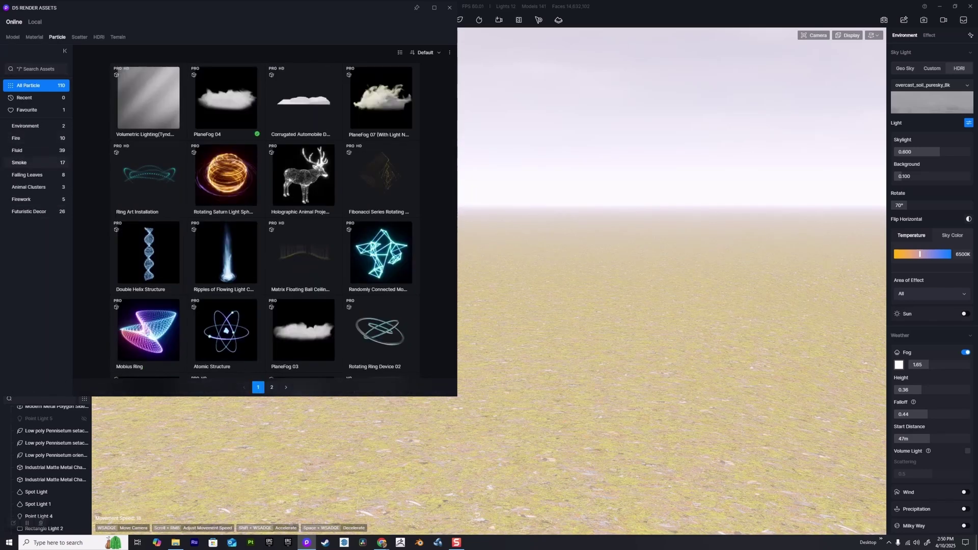
click(28, 163)
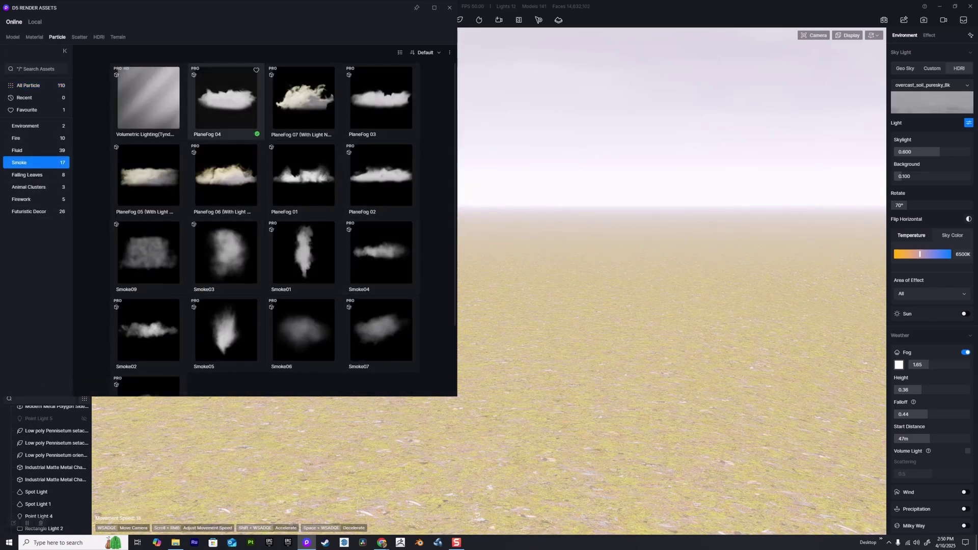
drag(225, 100, 611, 352)
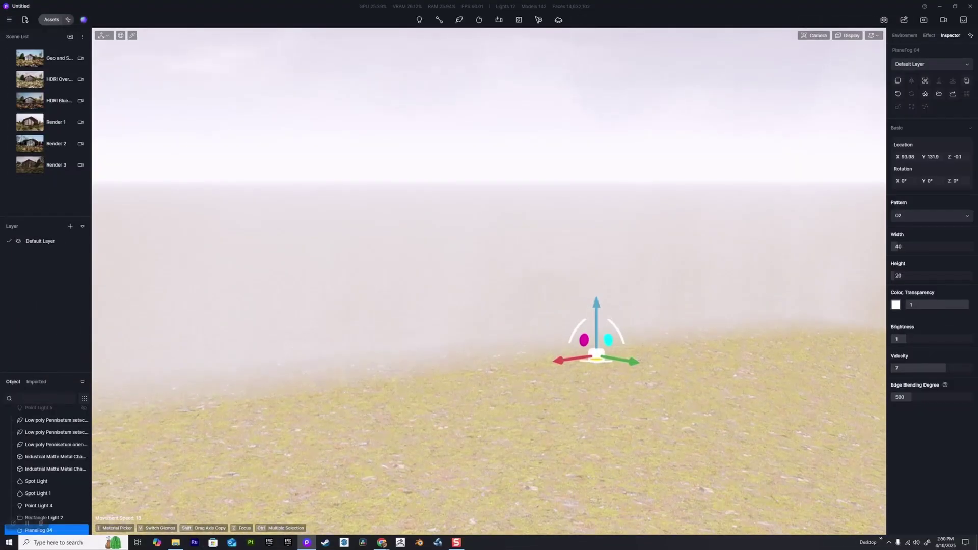
Step: Resize the plane fog to a width of 12.2 and a height of 13.1, keeping its transparency at 1
middle_drag(611, 352, 546, 333)
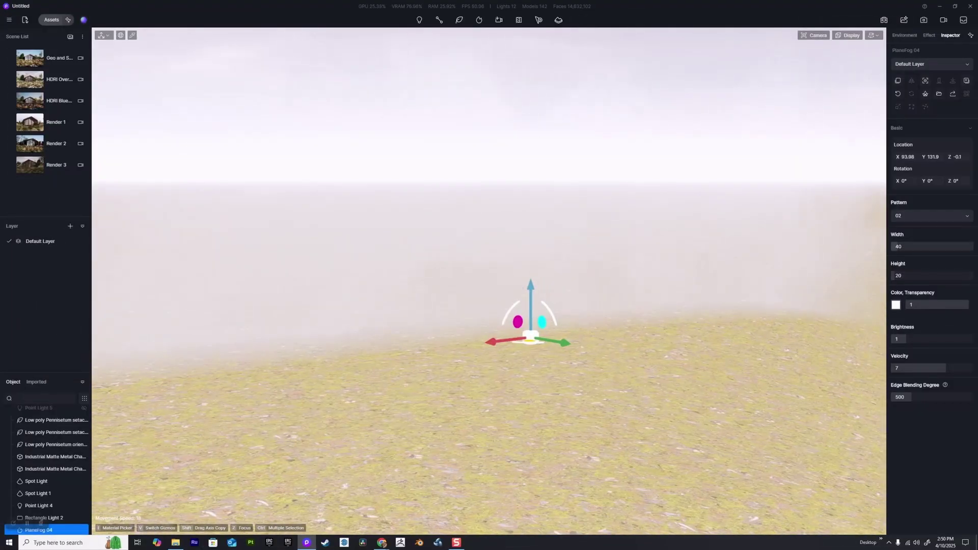
drag(899, 247, 893, 275)
key(w)
mouse_move(967, 305)
mouse_down()
mouse_move(921, 305)
mouse_move(969, 305)
mouse_up()
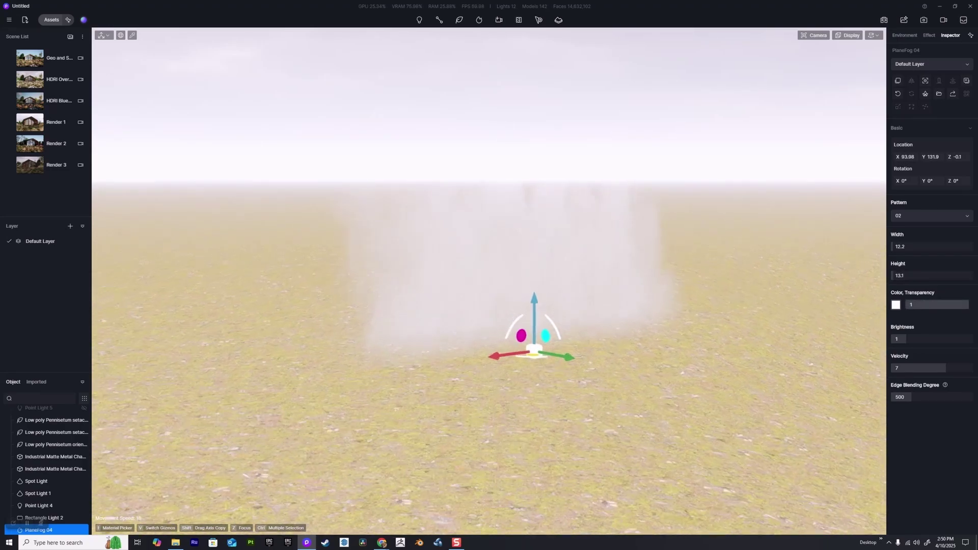
Step: Check the fog's color options and lower its velocity to 1, with the fog particle selected again
key(w)
key(w)
key(q)
click(896, 305)
drag(943, 352, 895, 334)
key(s)
key(w)
key(Escape)
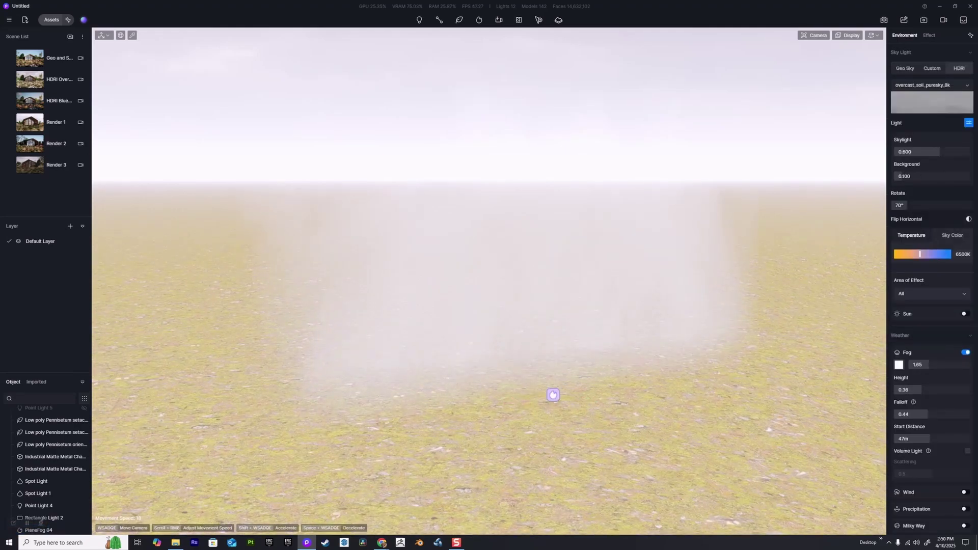
click(554, 395)
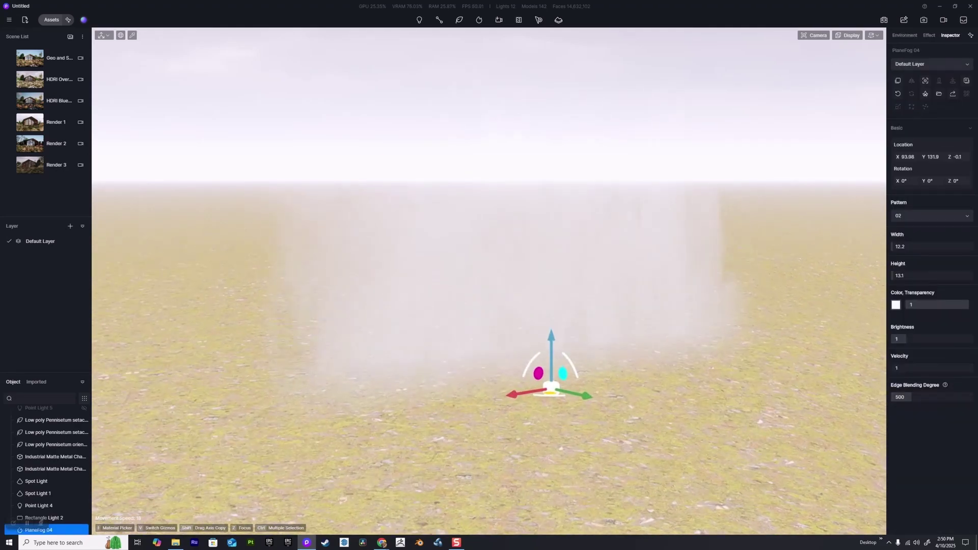
Step: Try the plane fog's velocity at 7 and 1, and set it to 10
drag(897, 368, 945, 367)
key(s)
right_drag(490, 282, 504, 387)
key(e)
key(w)
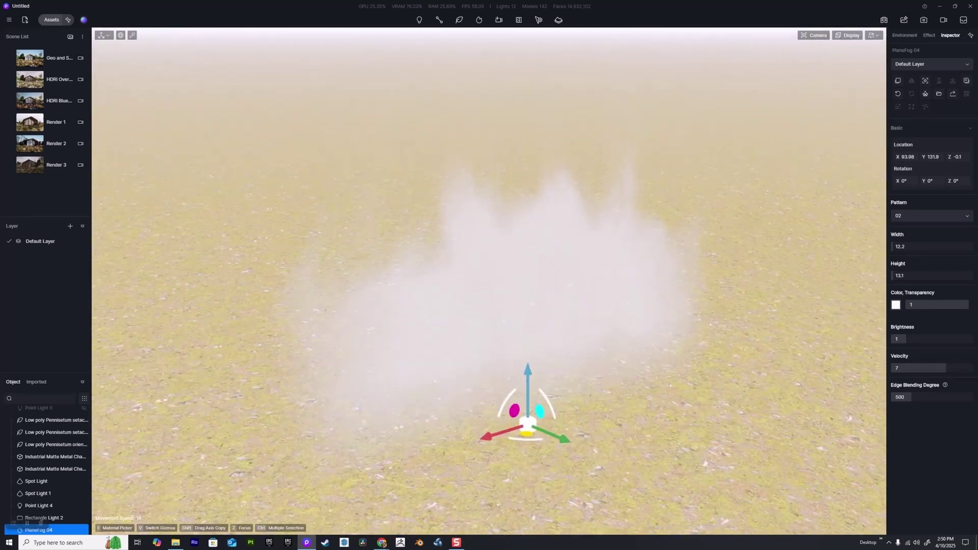
click(919, 367)
text(1)
drag(945, 368, 973, 368)
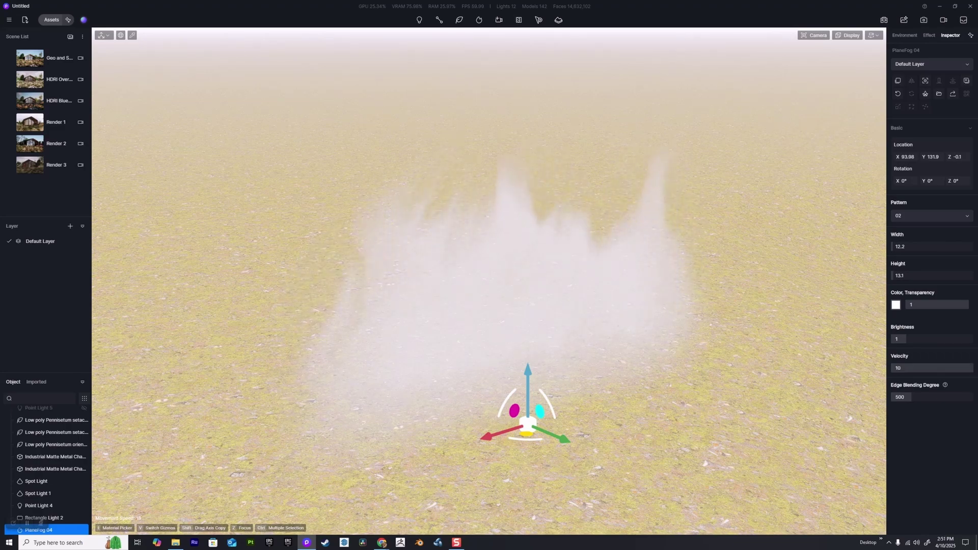
Step: Examine how the plane fog looks in front of the rocks, trees and house
right_drag(489, 285, 692, 251)
key(a)
key(s)
key(a)
key(s)
key(w)
key(d)
key(s)
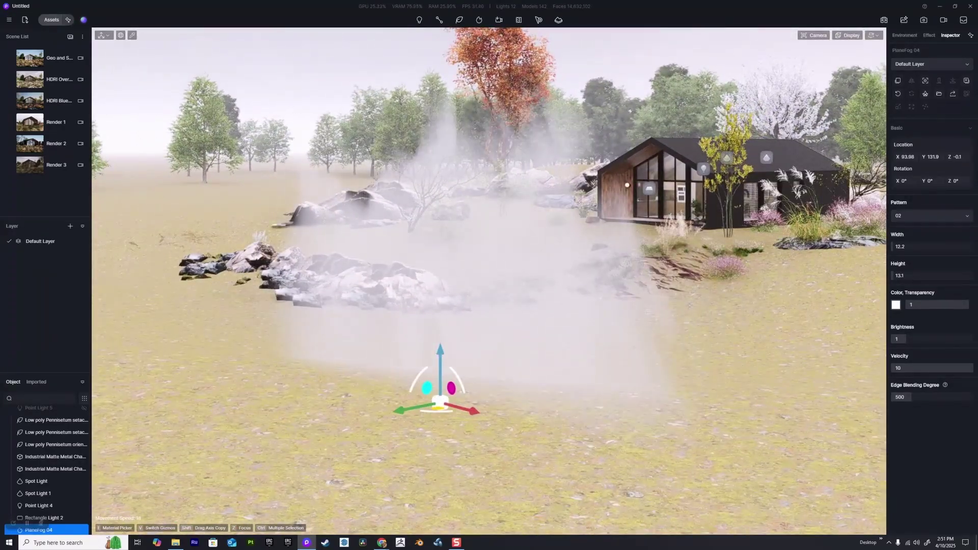